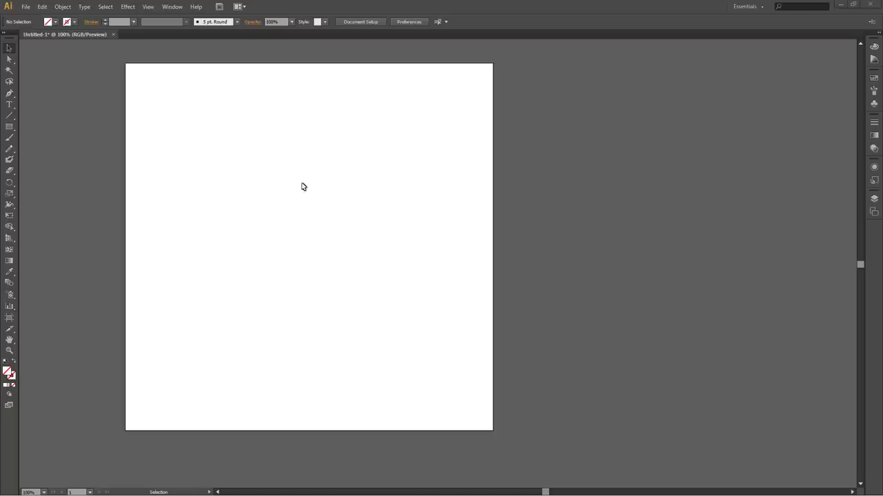
Move the clipped group of ornaments closer to the artboard's left edge.
key("space")
left_click_drag(249, 200, 379, 211)
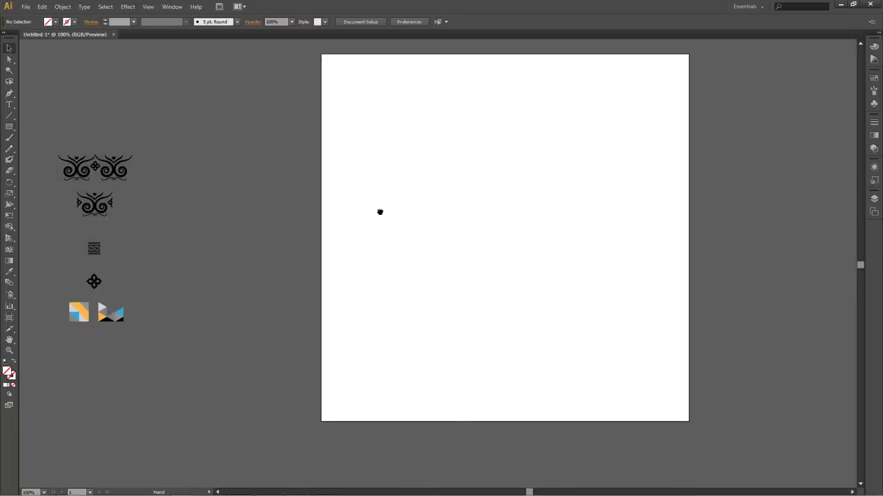
left_click_drag(192, 405, 162, 302)
left_click_drag(115, 185, 296, 176)
left_click_drag(331, 191, 219, 200)
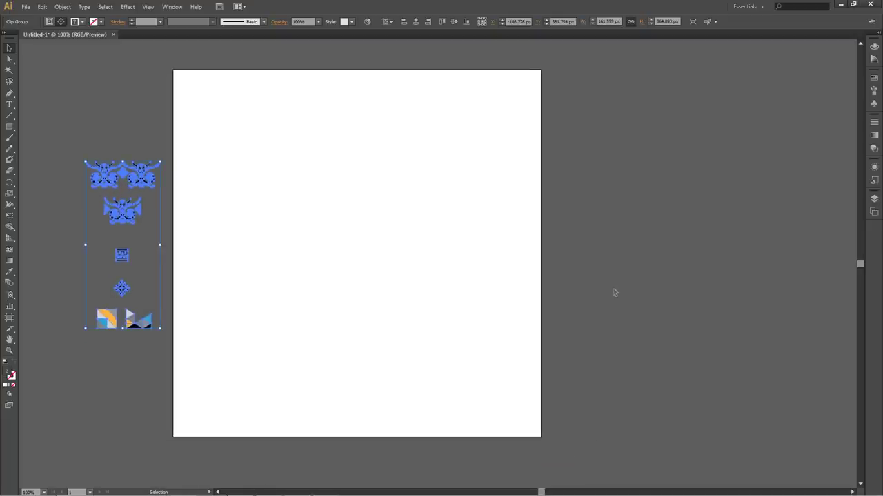
left_click(338, 280)
left_click_drag(334, 250, 296, 241)
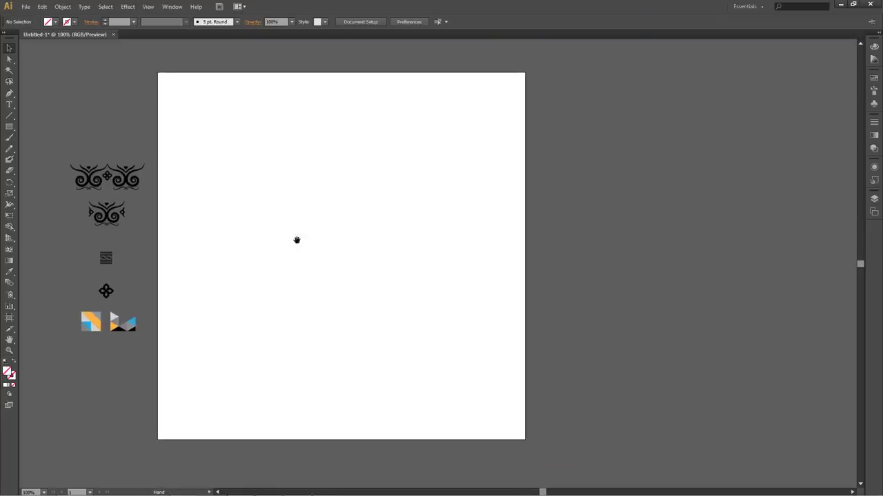
Release the clipping mask that holds the ornaments beside the artboard.
left_click(111, 185)
left_click(110, 131)
left_click_drag(127, 193, 216, 208)
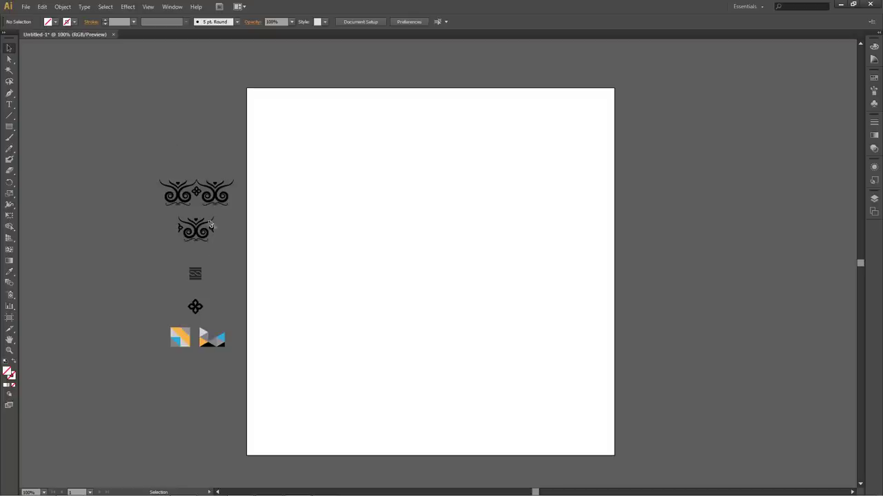
key("ctrl+a")
key("ctrl+shift+a")
right_click(198, 234)
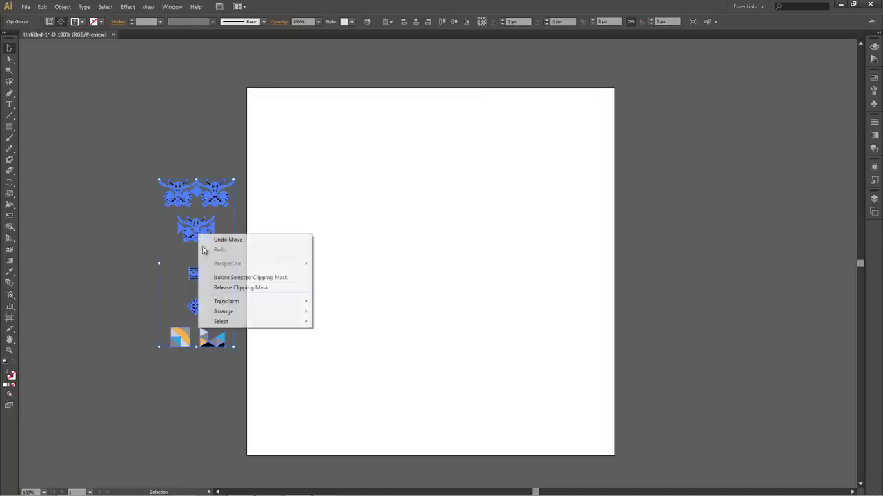
left_click(214, 287)
left_click(153, 272)
key("space")
left_click_drag(206, 245, 217, 249)
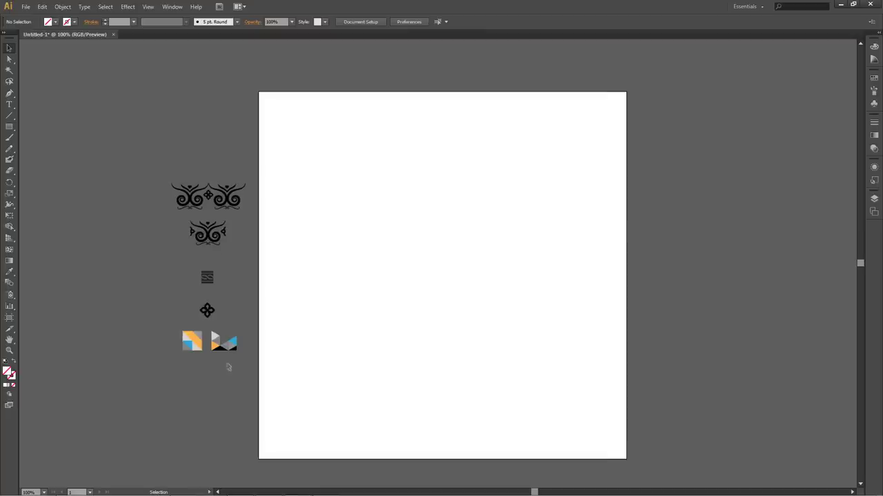
Group all the pieces of the single scroll ornament, the second artwork from the top beside the artboard.
left_click(197, 202)
left_click(180, 175)
key("a")
key("ctrl+plus")
key("space")
left_click_drag(220, 278, 331, 271)
left_click(205, 214)
left_click(169, 193)
left_click_drag(253, 231, 254, 242)
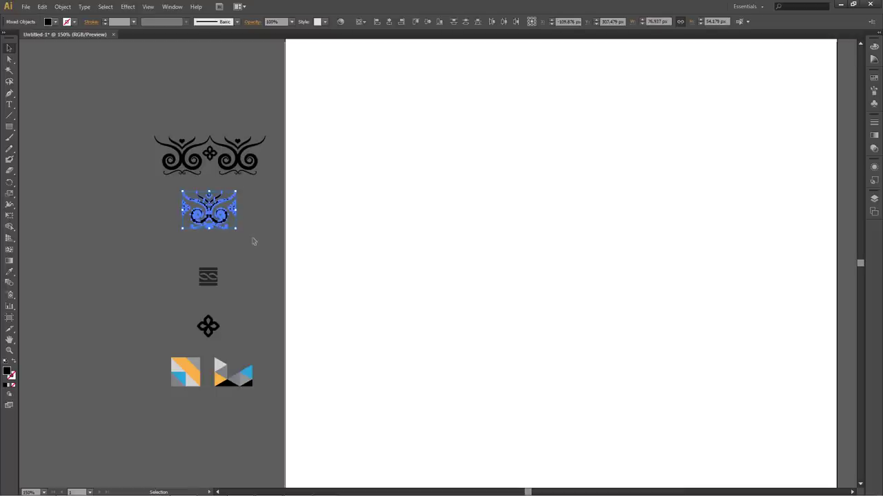
key("ctrl+g")
left_click(229, 231)
left_click(211, 219)
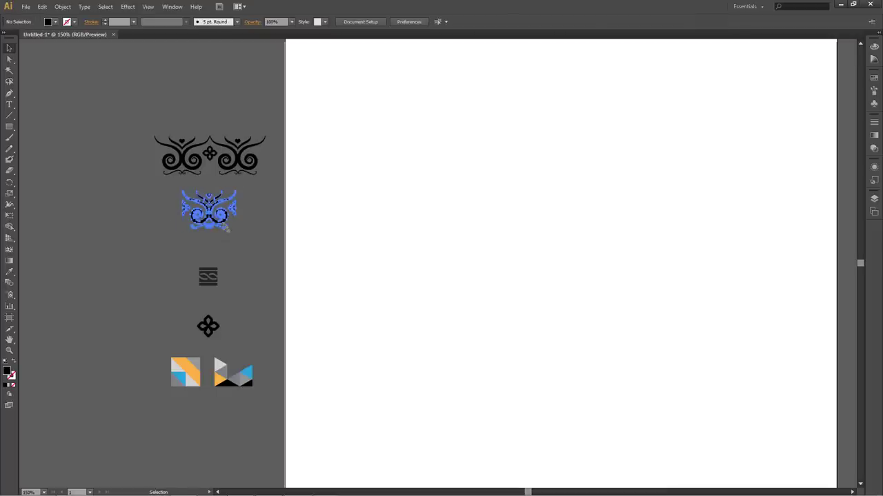
Try the grouped ornament as a repeat by placing copies side by side in a row, and undo the copies.
mouse_move(207, 217)
left_mouse_down()
mouse_move(154, 219)
mouse_move(265, 228)
mouse_move(249, 220)
mouse_move(197, 221)
left_mouse_up()
left_click(100, 253)
left_click(159, 337)
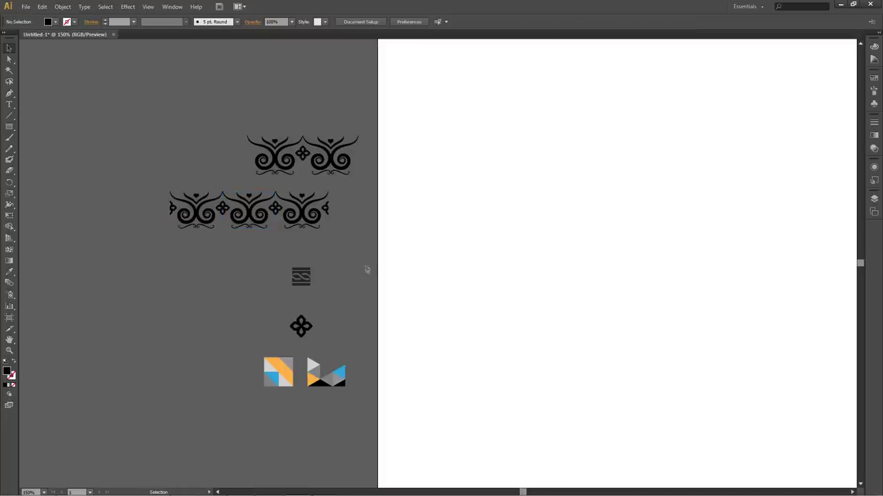
key("ctrl+z")
key("ctrl+z")
left_click_drag(337, 257, 207, 274)
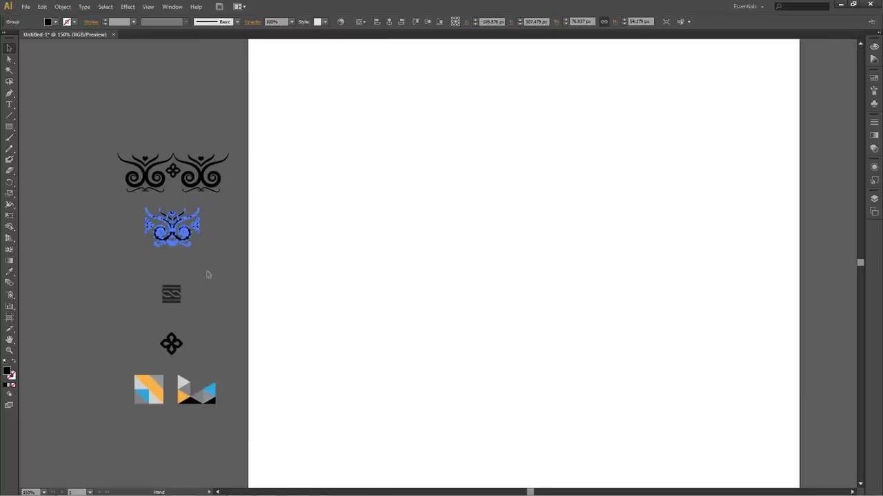
left_click(124, 220)
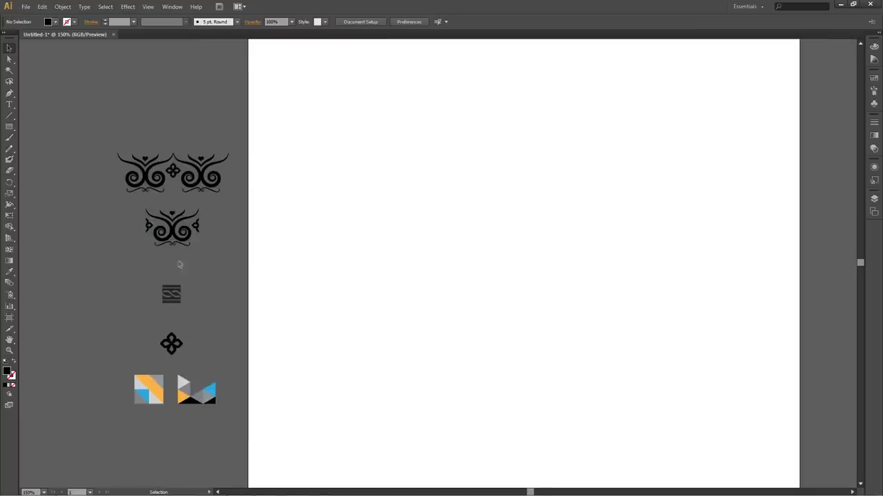
Open the Brushes panel and float it near the artboard's right edge.
left_click_drag(379, 236, 345, 236)
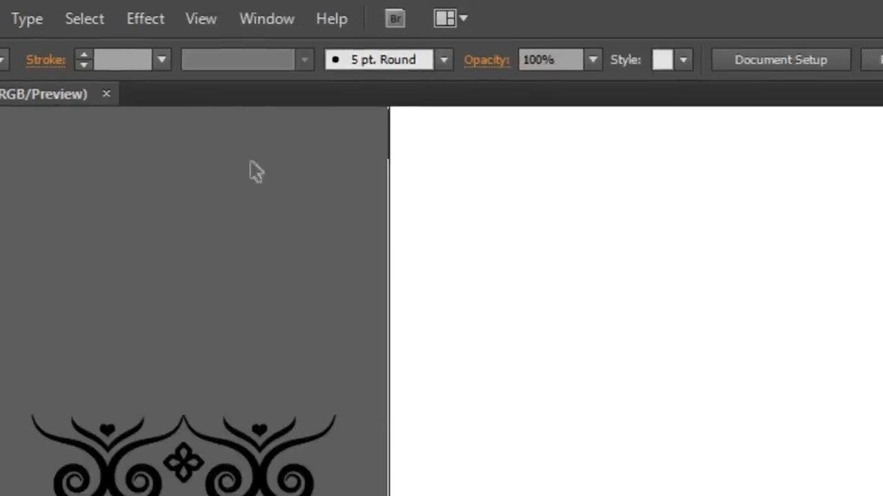
left_click(266, 19)
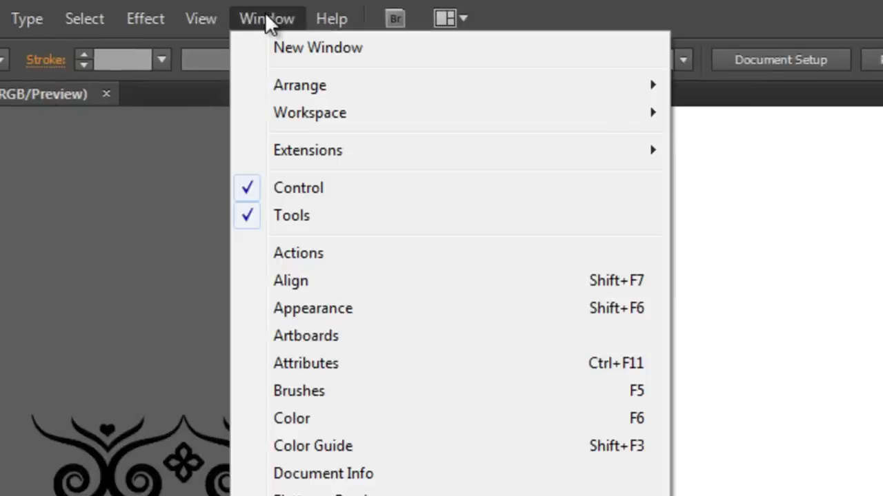
left_click(308, 394)
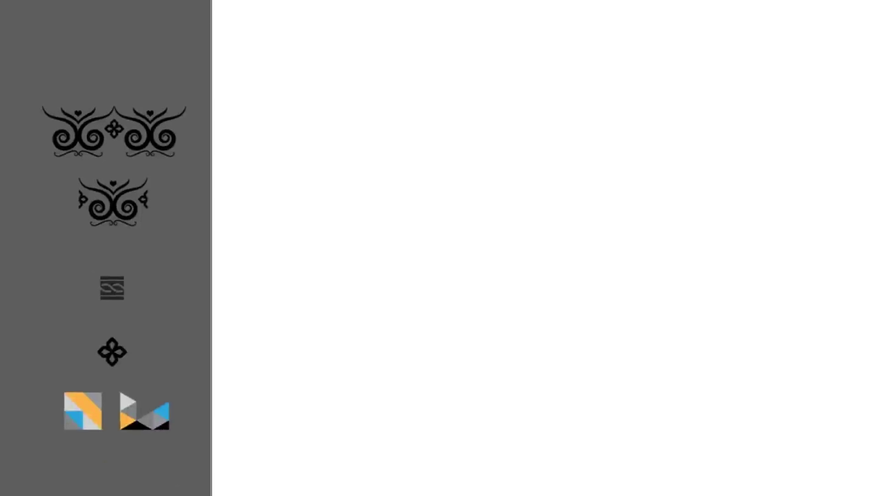
left_click_drag(865, 49, 360, 146)
mouse_move(486, 236)
left_mouse_down()
mouse_move(426, 194)
mouse_move(429, 321)
mouse_move(421, 338)
left_mouse_up()
left_click_drag(416, 138, 436, 121)
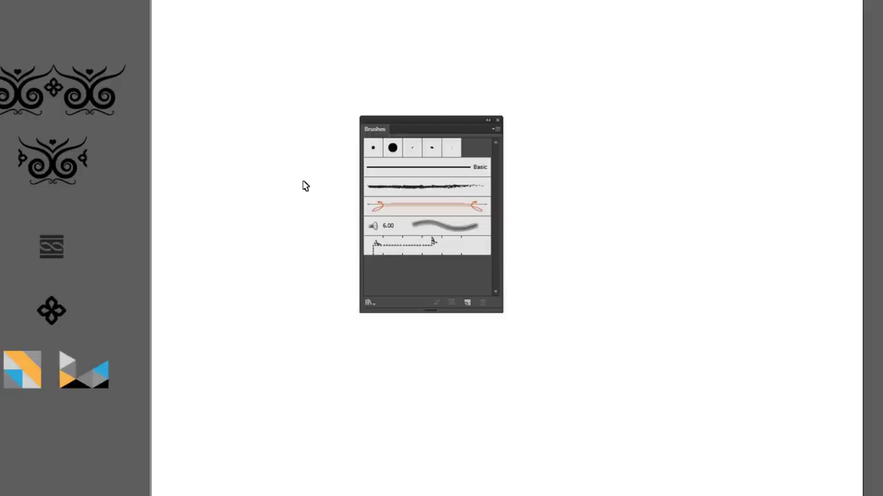
mouse_move(407, 126)
left_mouse_down()
mouse_move(759, 75)
mouse_move(807, 103)
left_mouse_up()
left_click_drag(489, 139, 483, 127)
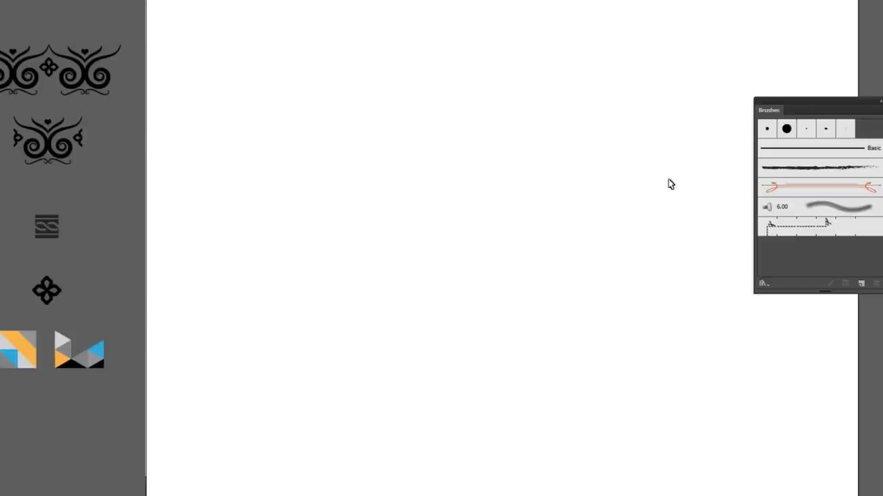
Draw a circle about 388 px wide with a black stroke and no fill, centred on the artboard.
left_click_drag(1, 73, 8, 104)
left_click_drag(420, 193, 560, 366)
key("v")
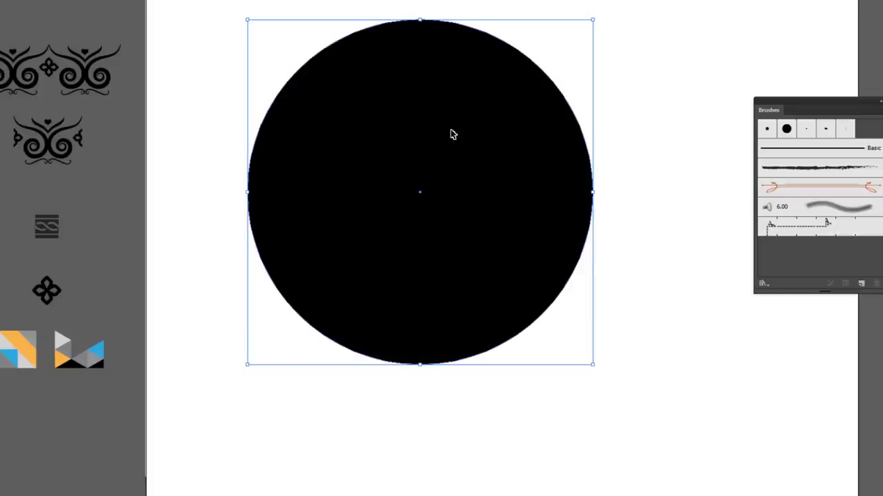
key("shift+x")
left_click_drag(613, 194, 547, 181)
left_click_drag(842, 102, 882, 139)
left_click_drag(299, 131, 314, 131)
left_click(58, 7)
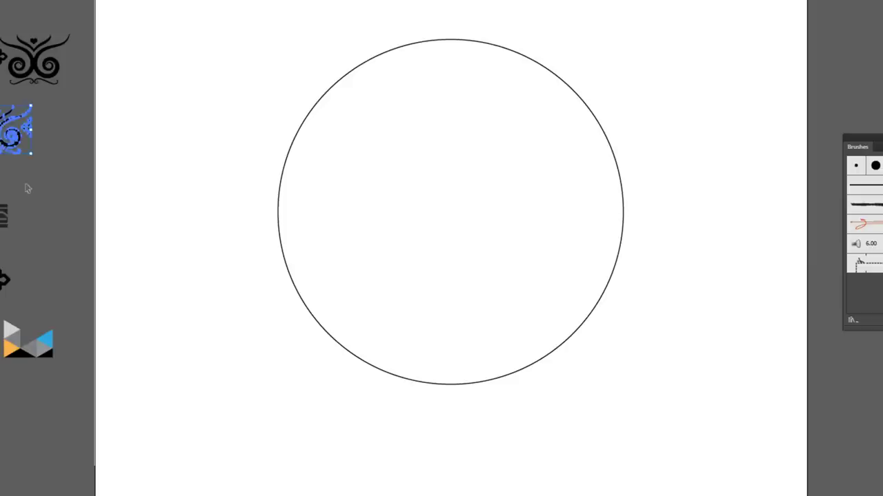
Start a new pattern brush from the grouped scroll ornament, nudging the artwork slightly toward the artboard first.
left_click(3, 145)
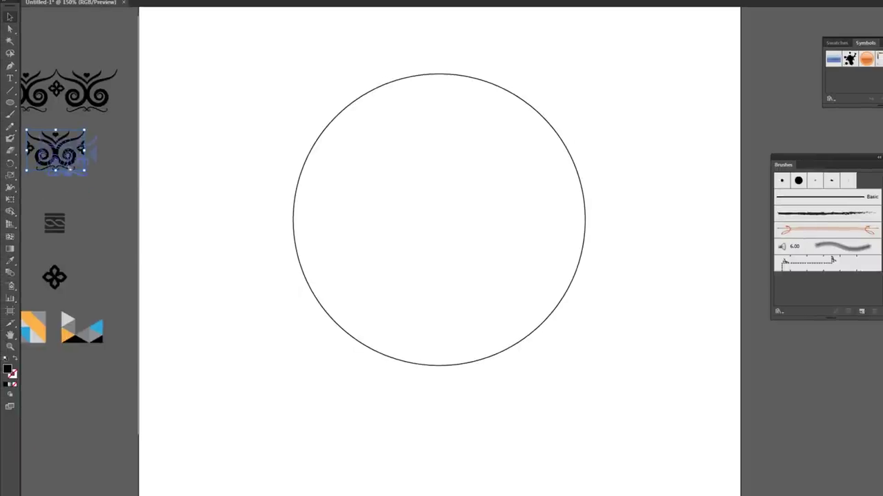
left_click_drag(68, 166, 73, 161)
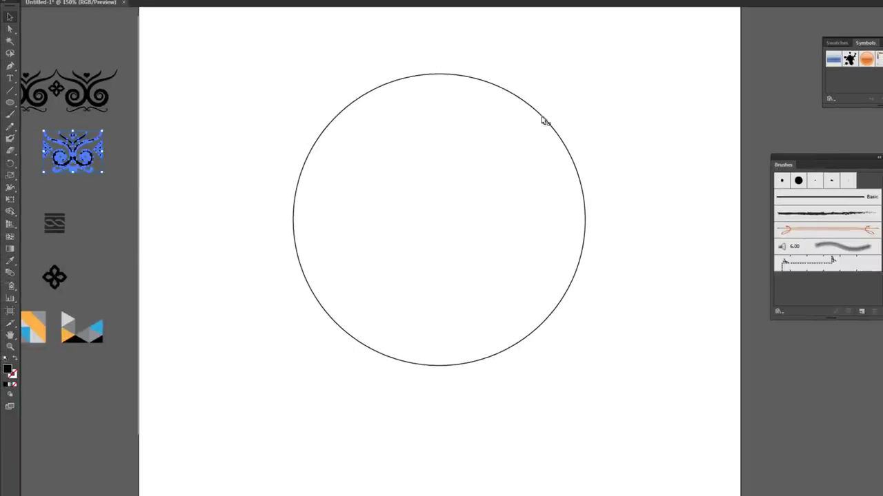
left_click(102, 208)
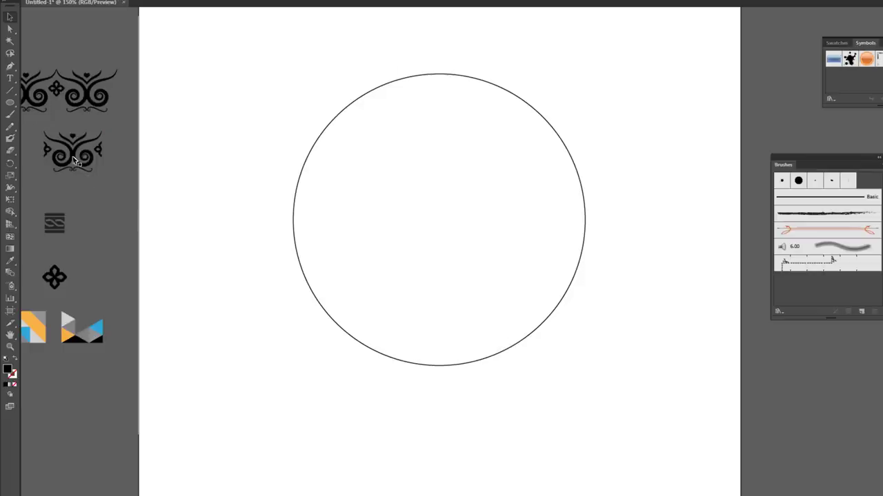
mouse_move(74, 160)
left_mouse_down()
mouse_move(103, 194)
mouse_move(834, 301)
left_mouse_up()
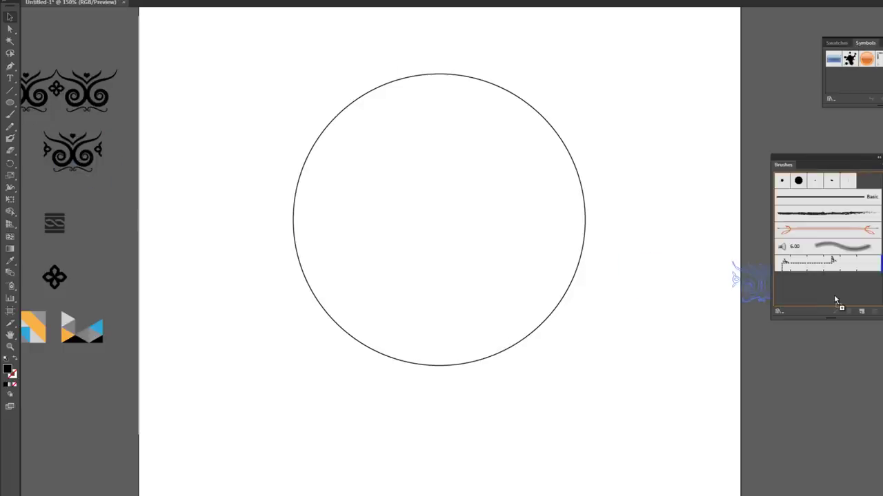
left_click_drag(833, 295, 833, 295)
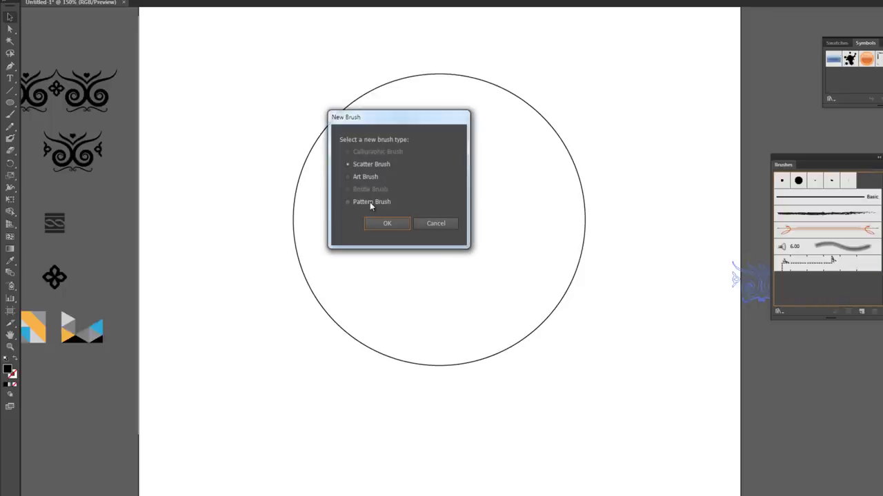
left_click(369, 202)
left_click(390, 226)
Accept the pattern brush as Pattern Brush 1 with Fixed scale at 100%, 0% spacing, Stretch to fit and no colorization.
left_click_drag(599, 97, 343, 96)
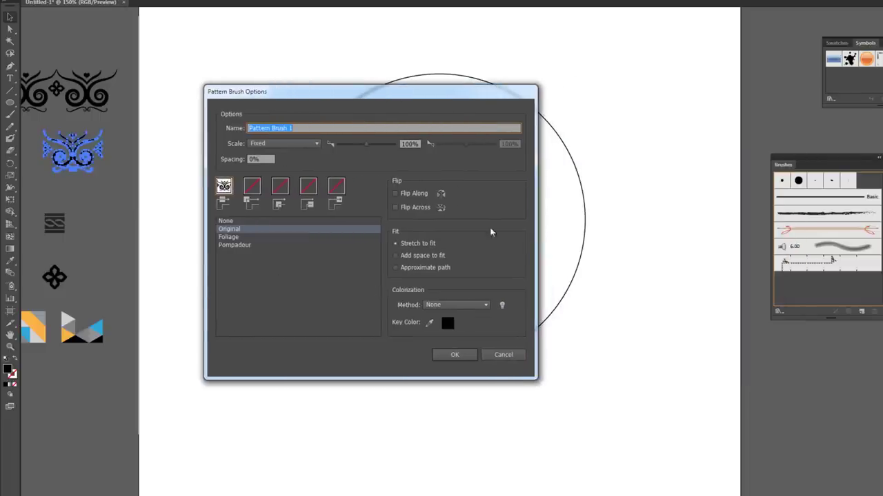
left_click_drag(272, 99, 316, 104)
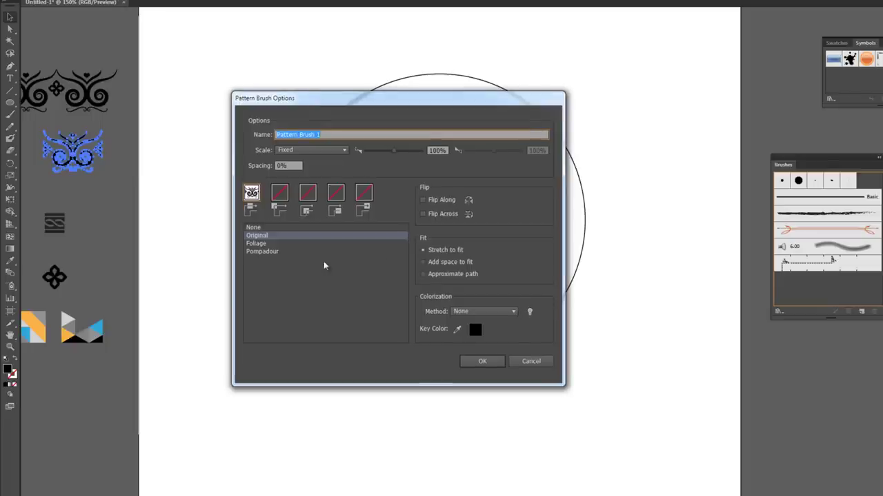
left_click(480, 361)
left_click(227, 275)
scroll(507, 227, "right", 2)
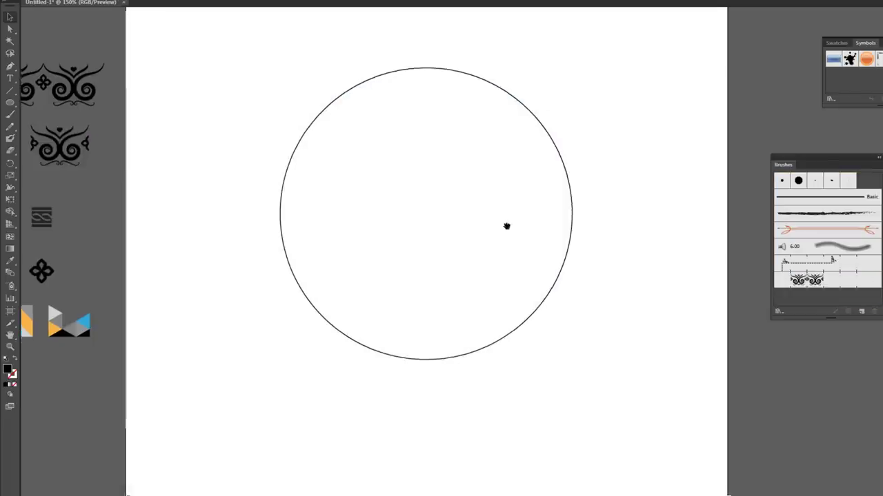
Apply the new ornament pattern brush to the circle on the artboard.
left_click_drag(835, 159, 435, 117)
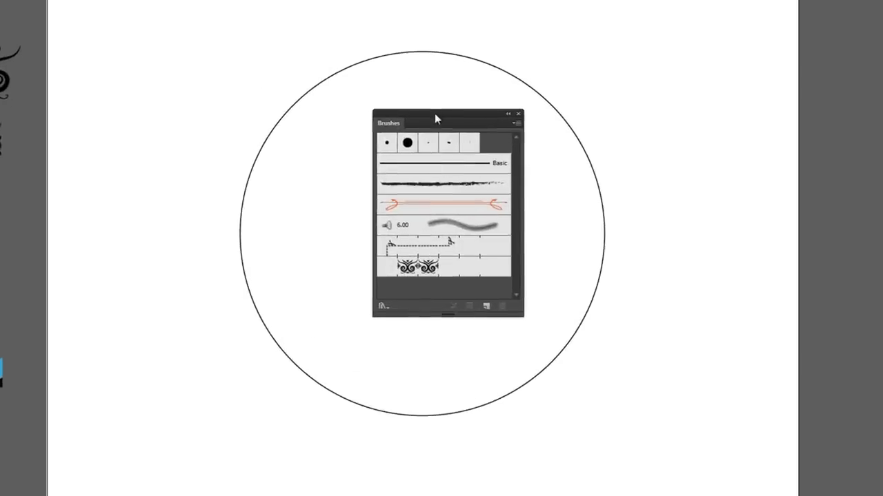
left_click_drag(438, 117, 705, 137)
left_click_drag(291, 63, 349, 174)
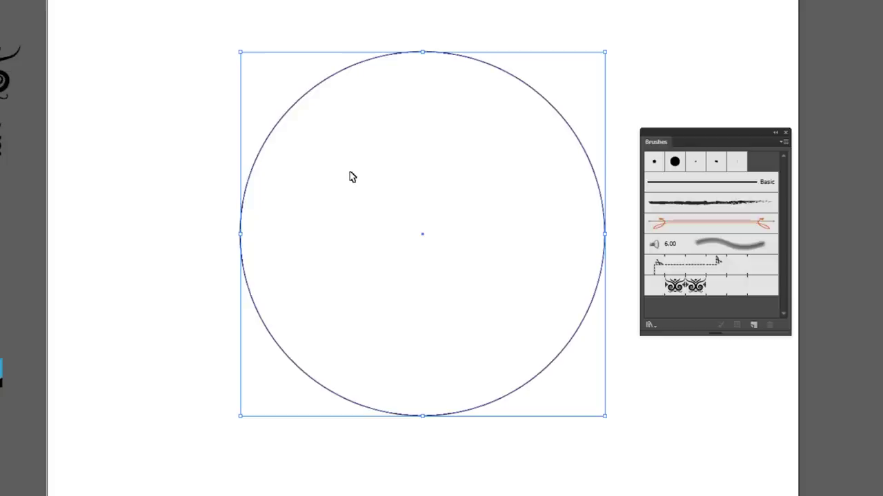
left_click(681, 292)
left_click(634, 398)
key("ctrl+plus")
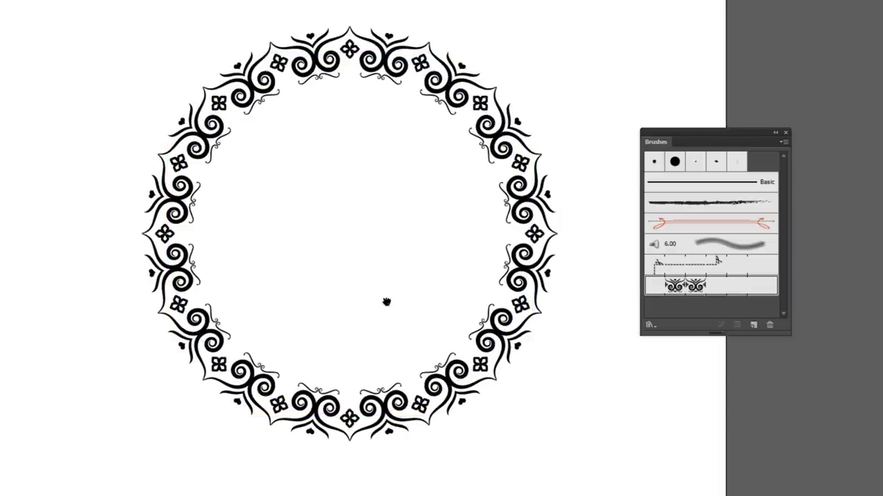
left_click_drag(387, 301, 356, 306)
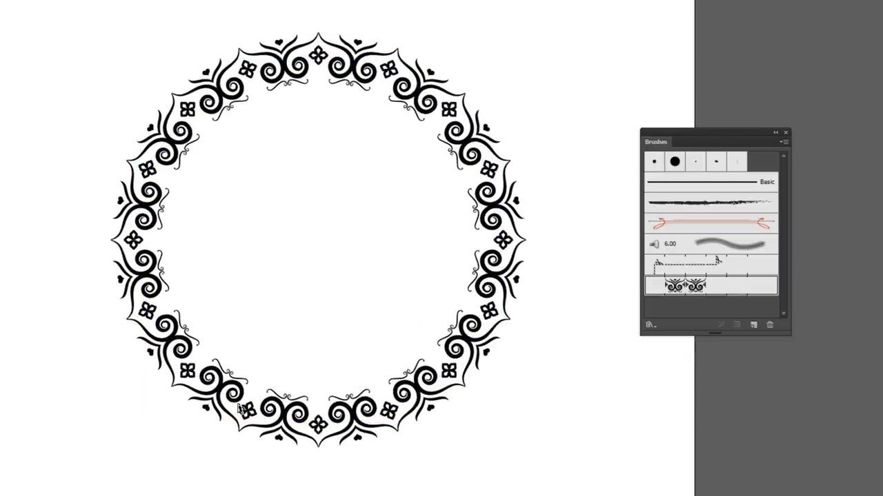
Set the stroke weight of the ornamented circle to 0.3 pt.
left_click(432, 404)
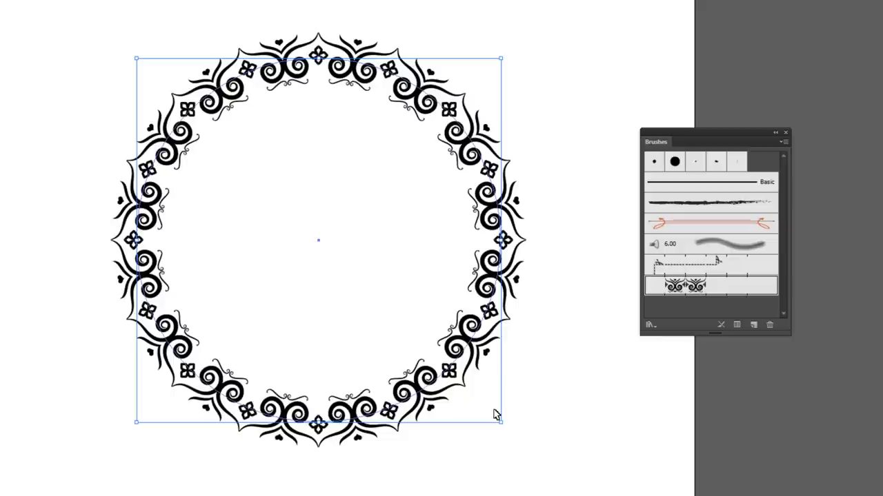
left_click(494, 414)
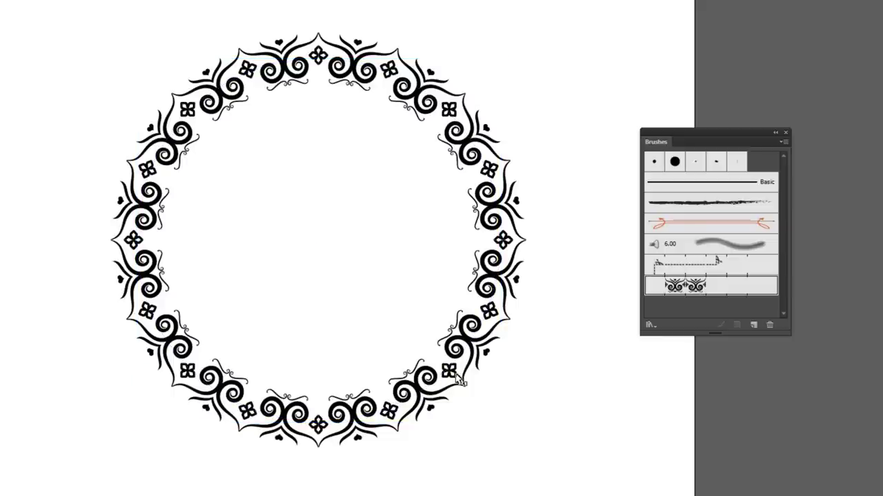
left_click(317, 186)
left_click(466, 104)
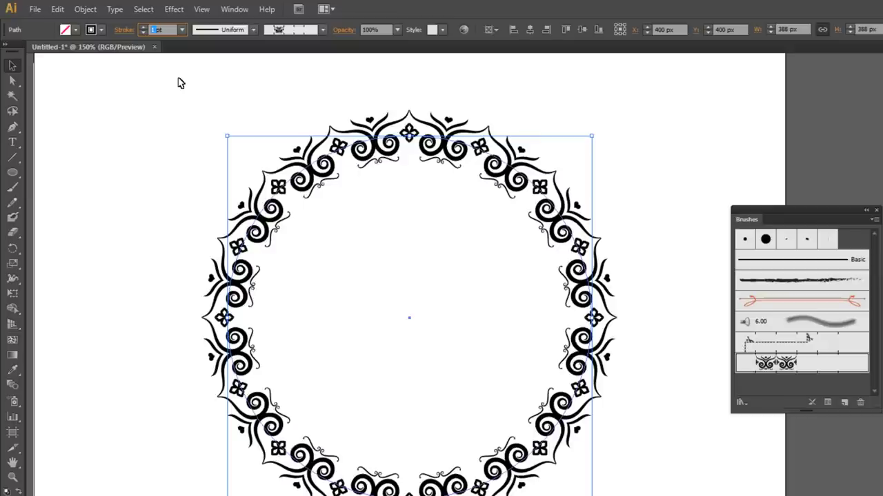
key("Return")
left_click(151, 30)
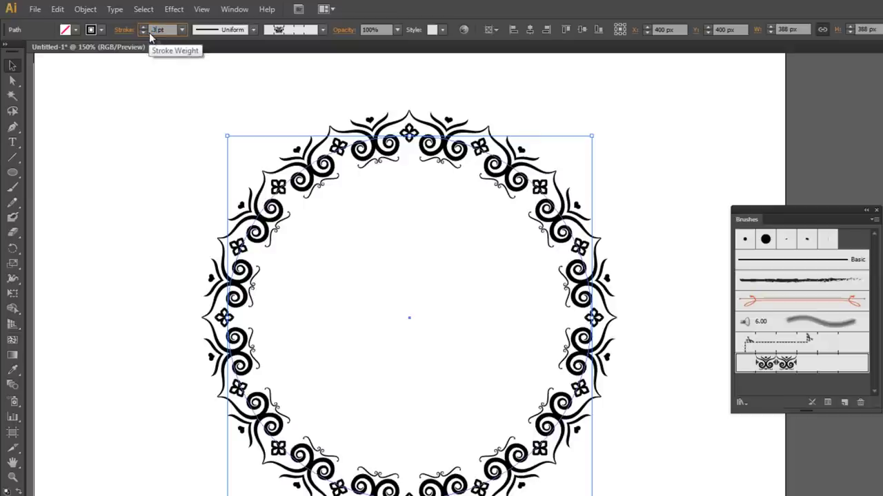
type("0.3")
key("Return")
left_click(366, 178)
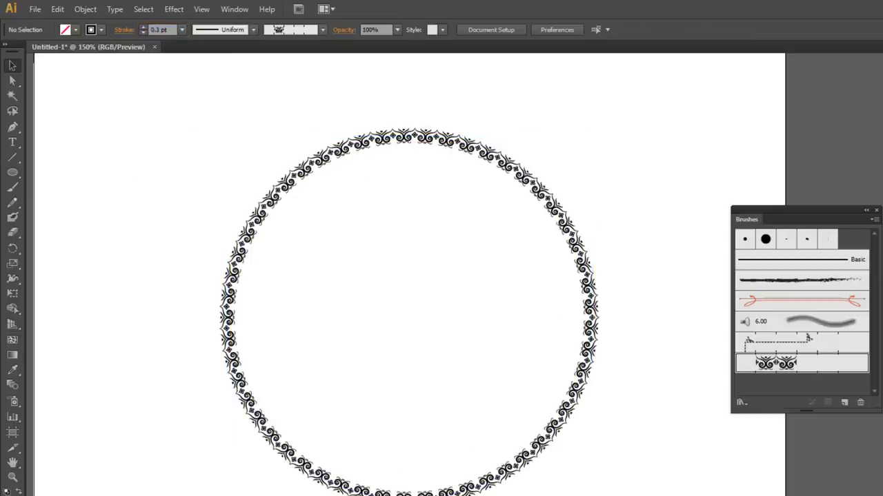
Set the stroke weight of the ornamented circle to 0.7 pt.
left_click(259, 207)
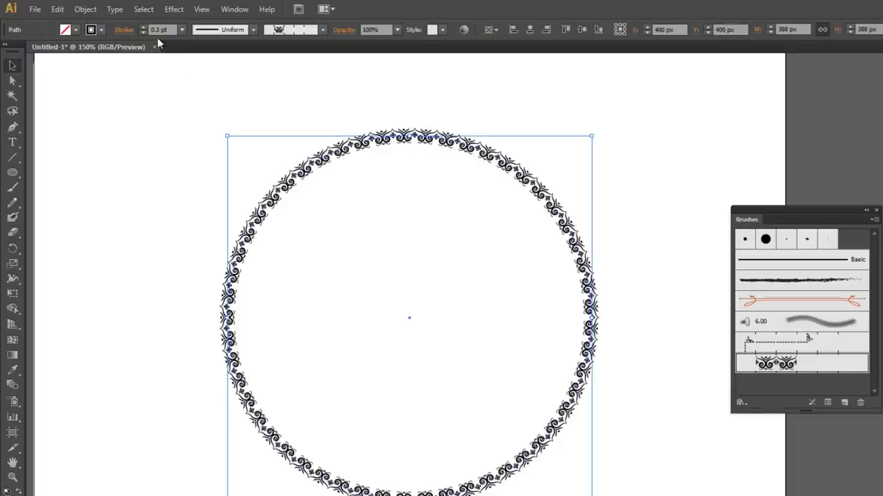
type("0.7")
key("Return")
left_click(616, 266)
left_click_drag(597, 329, 599, 348)
scroll(615, 340, "down", 1)
scroll(616, 341, "up", 1)
left_click_drag(507, 299, 483, 291)
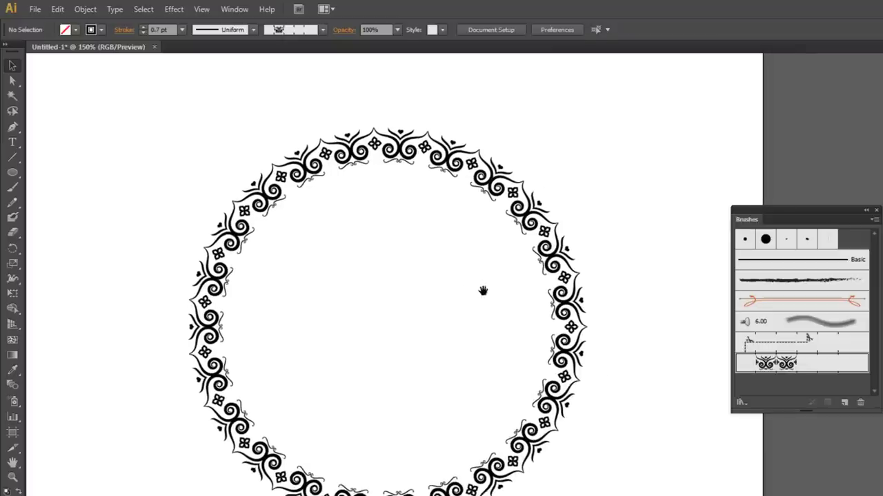
scroll(483, 246, "up", 1)
Preview a uniform 80% scale of the ornament ring with Scale Strokes & Effects off.
left_click(472, 155)
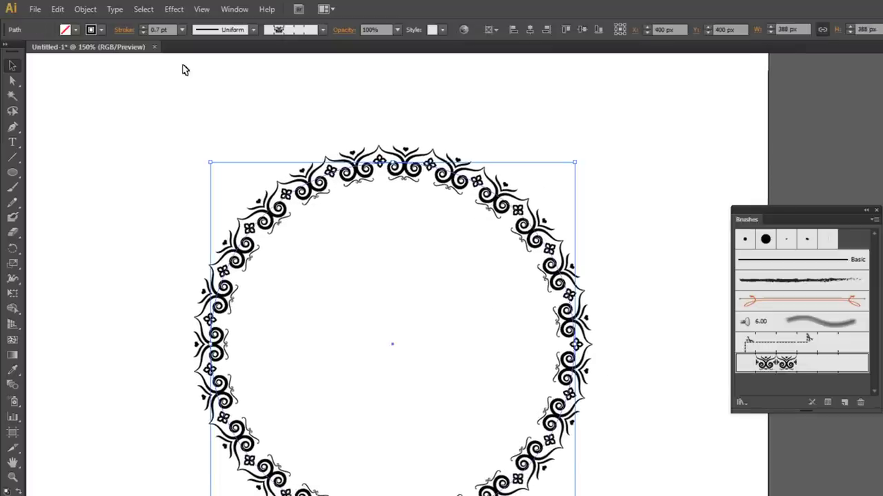
left_click(87, 9)
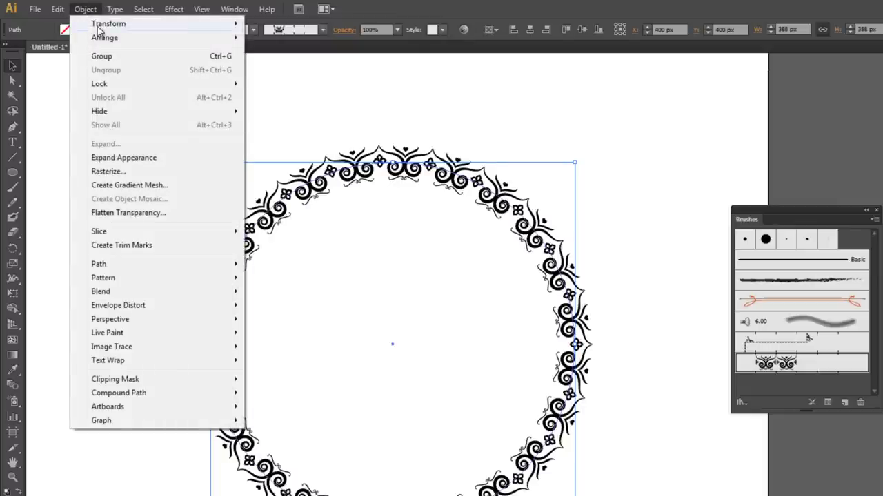
mouse_move(165, 27)
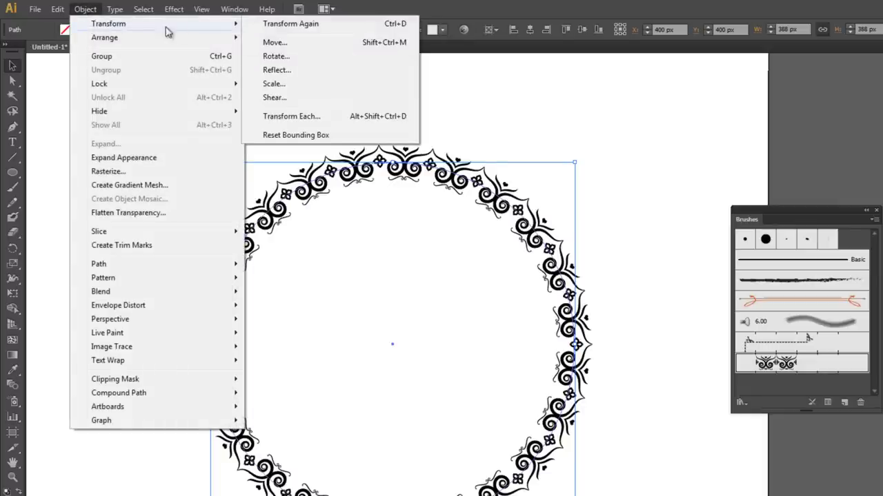
left_click(280, 85)
left_click_drag(164, 154, 422, 230)
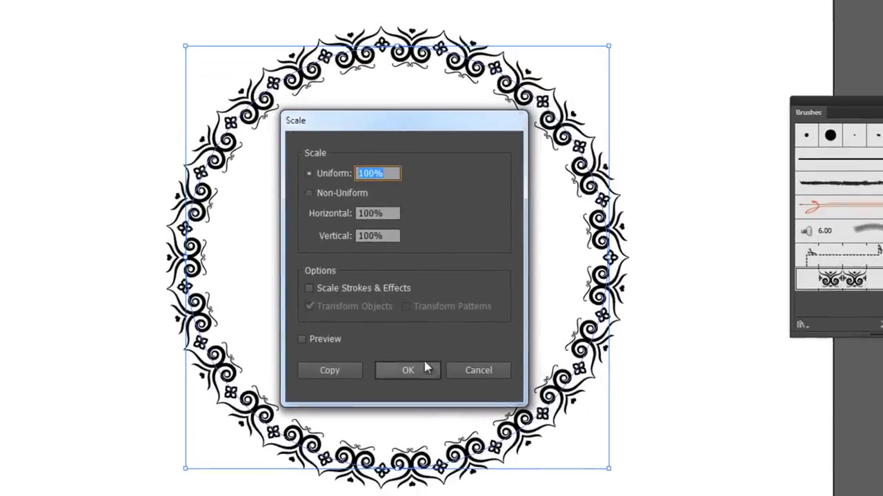
left_click(373, 173)
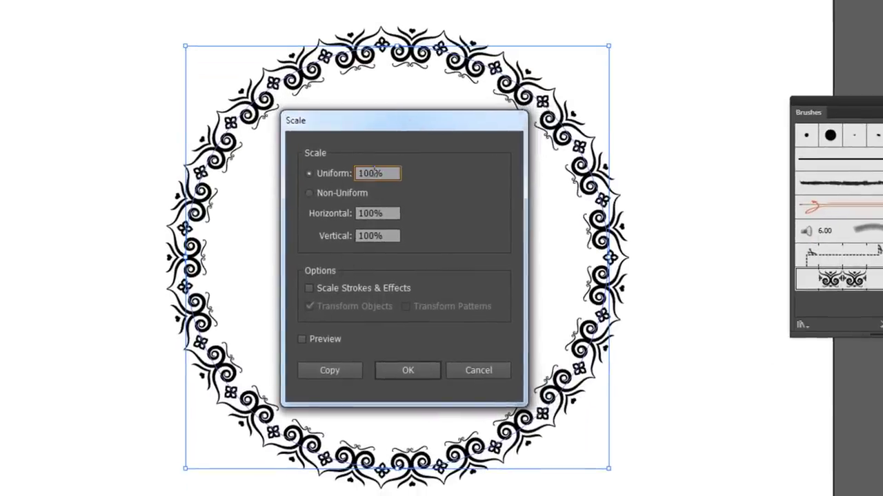
left_click_drag(374, 173, 311, 171)
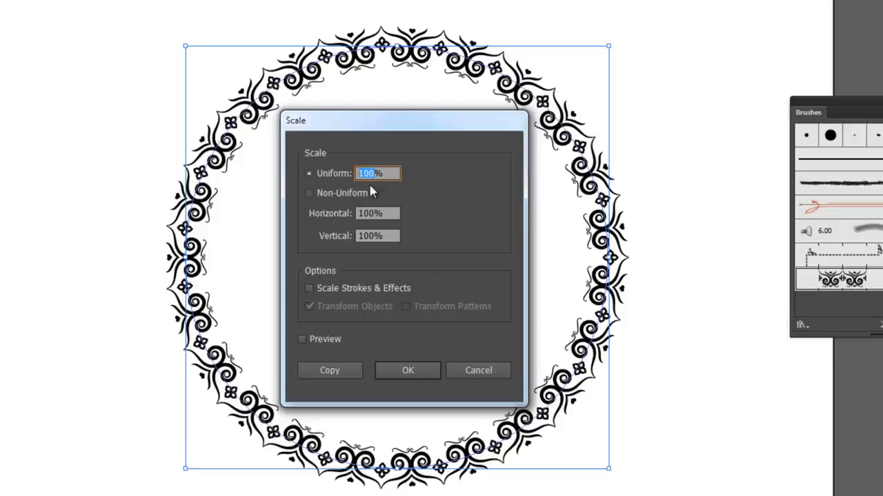
left_click(302, 339)
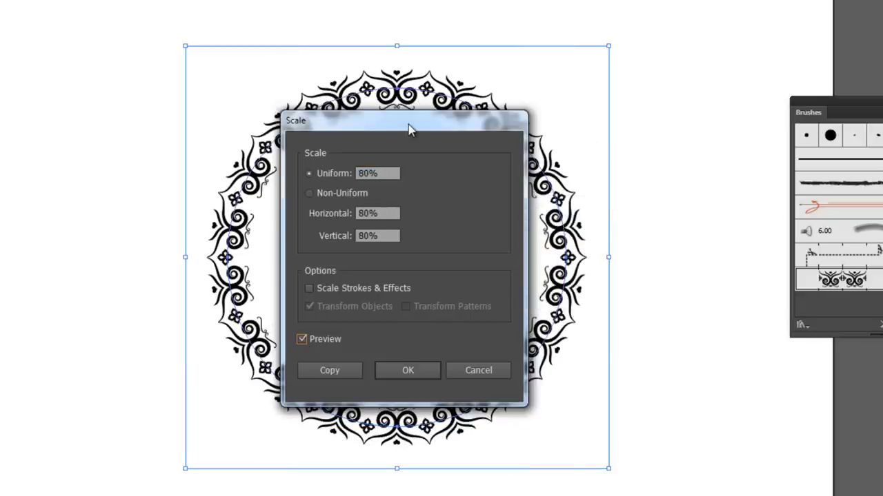
left_click_drag(411, 133, 717, 127)
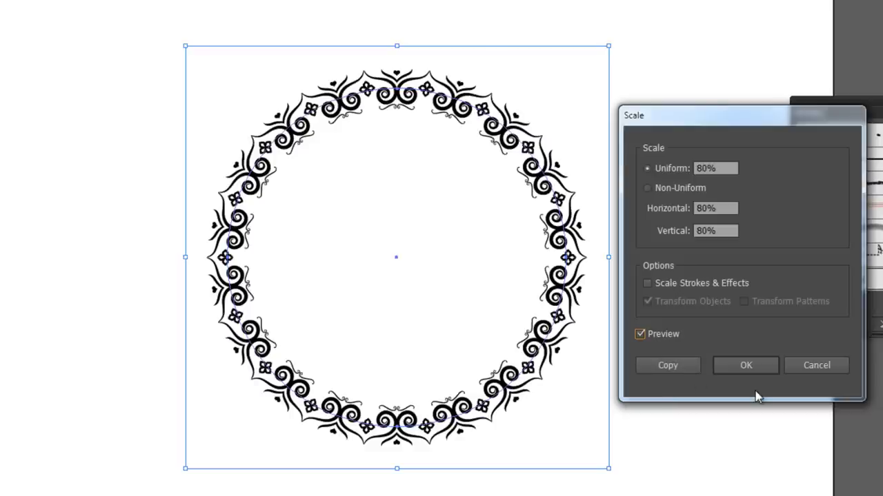
left_click(640, 335)
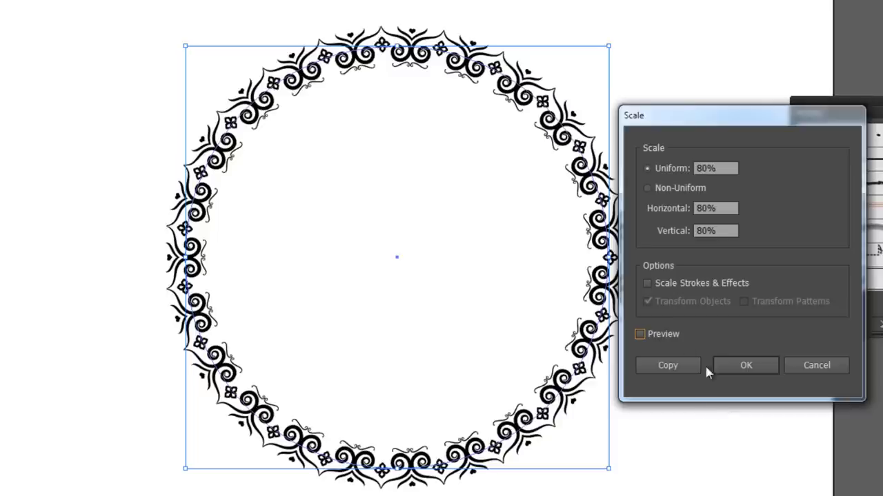
Enable Scale Strokes & Effects and preview the ring at uniform scales of 80% and 50%.
left_click(647, 282)
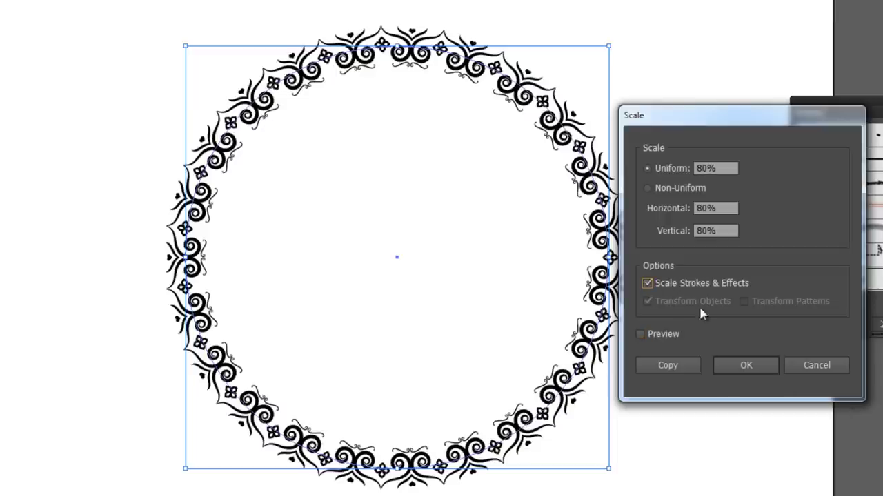
left_click(639, 333)
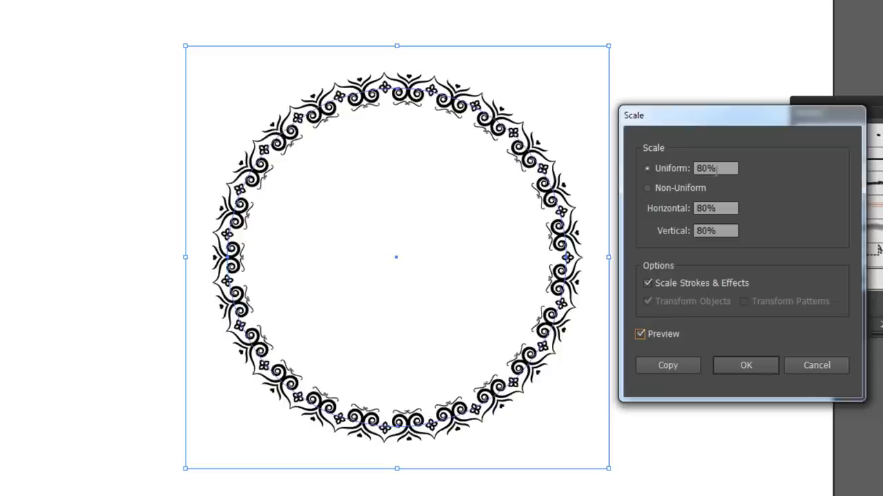
double_click(707, 169)
type("50")
left_click(640, 336)
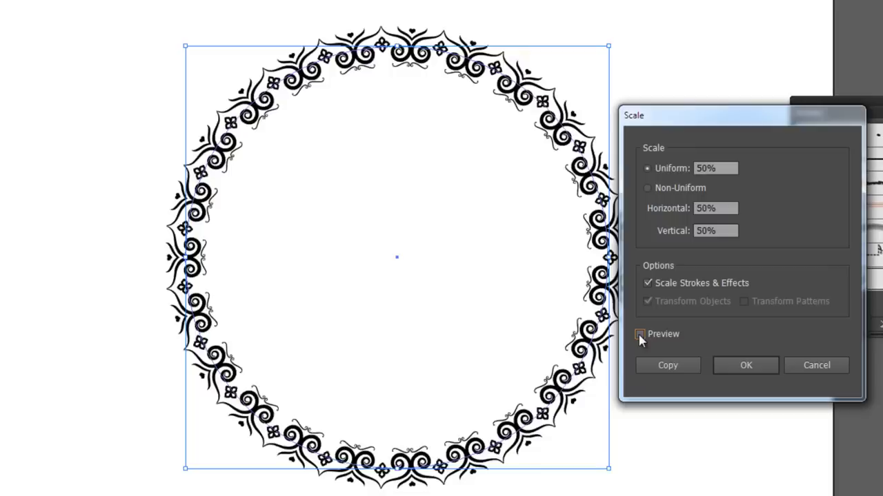
left_click(640, 335)
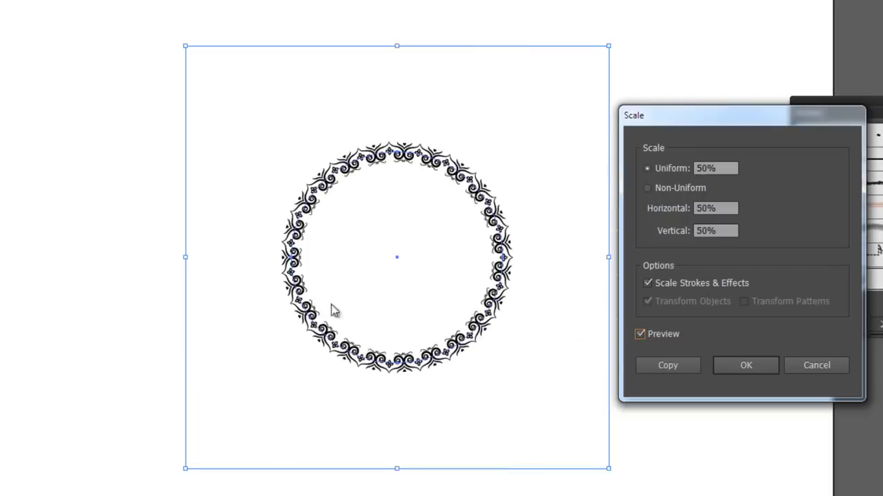
left_click(640, 335)
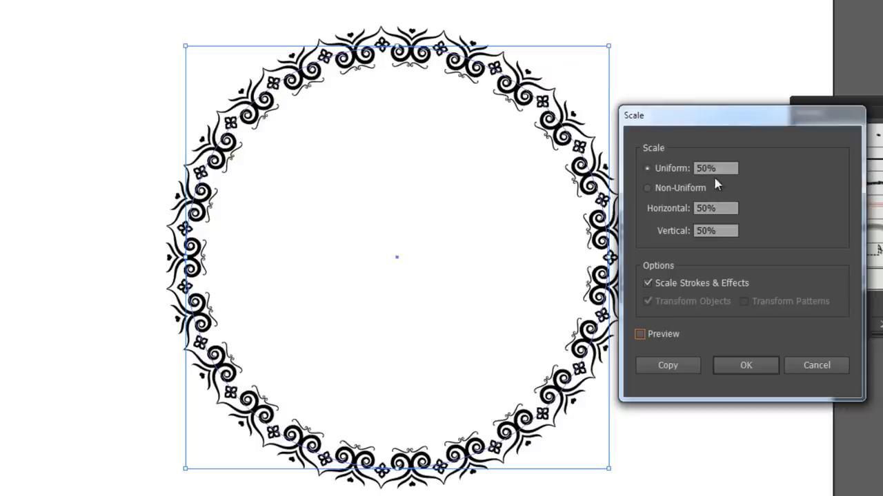
Preview the ring at 50% with Scale Strokes & Effects off and cancel the scaling.
left_click(648, 284)
left_click(640, 335)
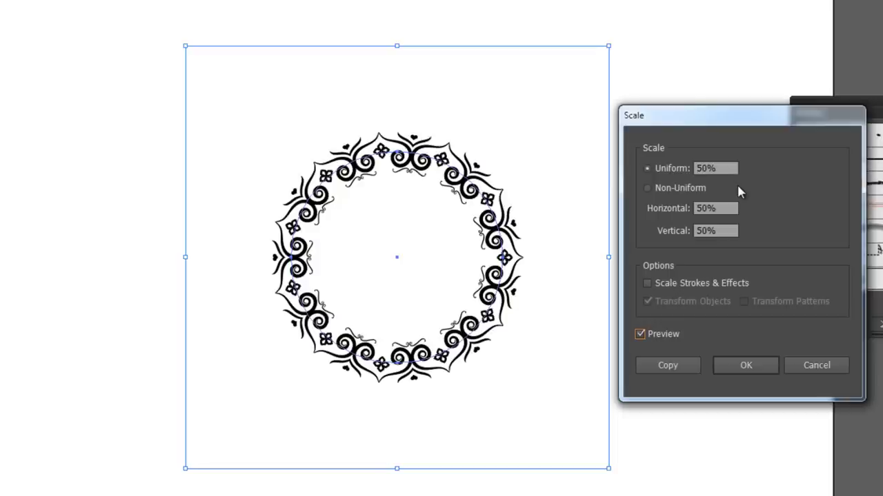
mouse_move(734, 116)
left_mouse_down()
mouse_move(750, 116)
mouse_move(740, 119)
left_mouse_up()
left_click(835, 363)
Examine the spare ornament motifs beside the artboard, down to the small braided tile.
left_click(593, 118)
left_click_drag(495, 11, 370, 165)
left_click(398, 166)
key("ctrl+minus")
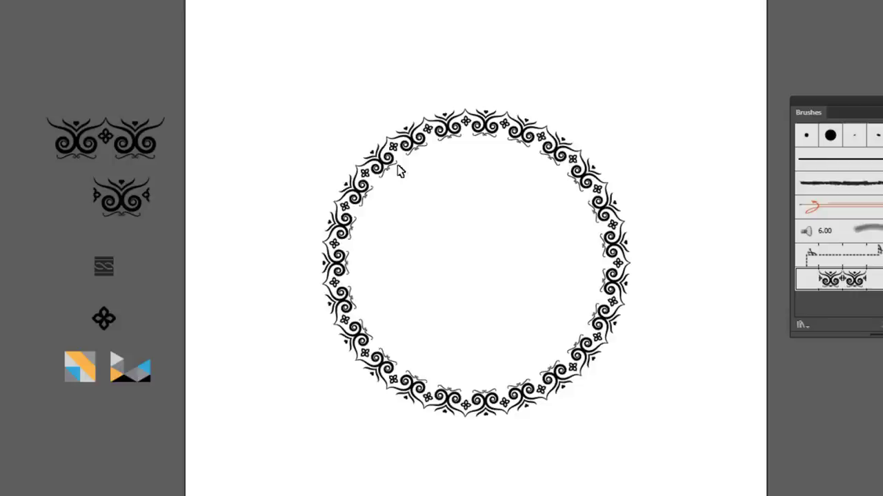
key("ctrl+plus")
left_click_drag(260, 231, 529, 224)
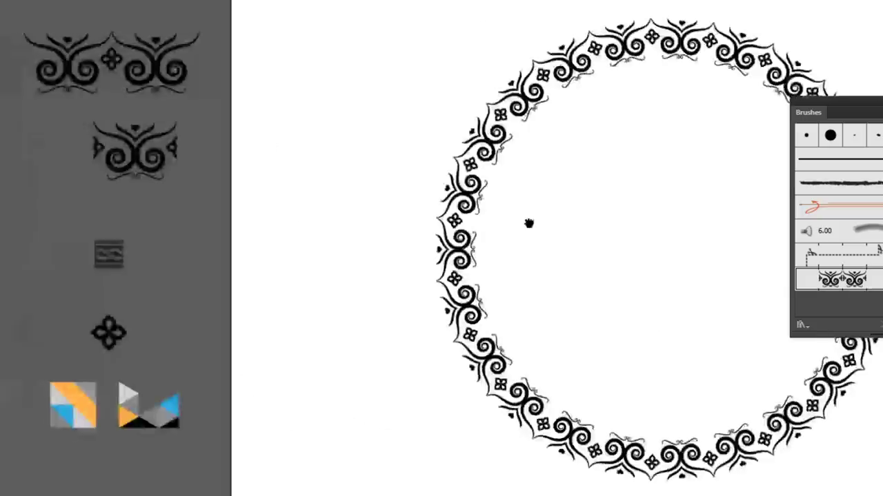
left_click_drag(232, 126, 229, 238)
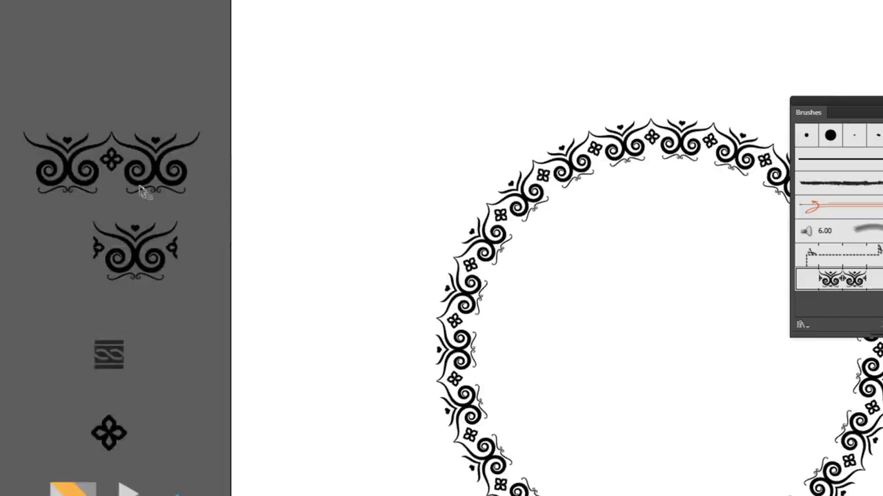
left_click(151, 181)
left_click(186, 386)
left_click_drag(120, 362, 58, 276)
left_click(46, 257)
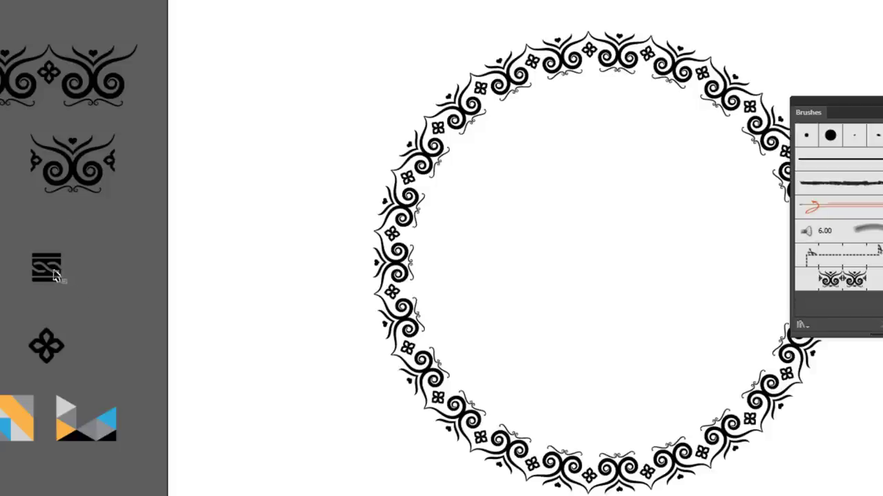
Create Pattern Brush 2 from the braided tile with Fixed scale at 100%, 0% spacing, Stretch to fit and no colorization.
mouse_move(55, 277)
left_mouse_down()
mouse_move(89, 287)
mouse_move(643, 290)
mouse_move(867, 311)
left_mouse_up()
left_click(458, 204)
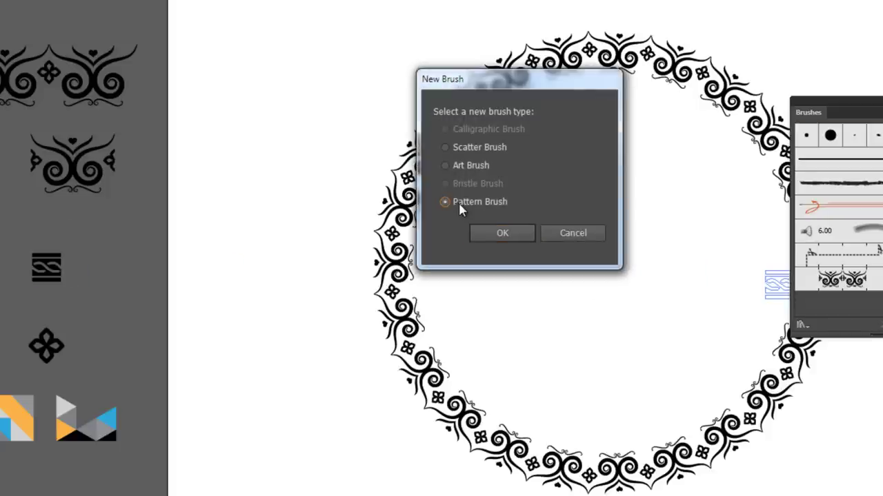
left_click(527, 237)
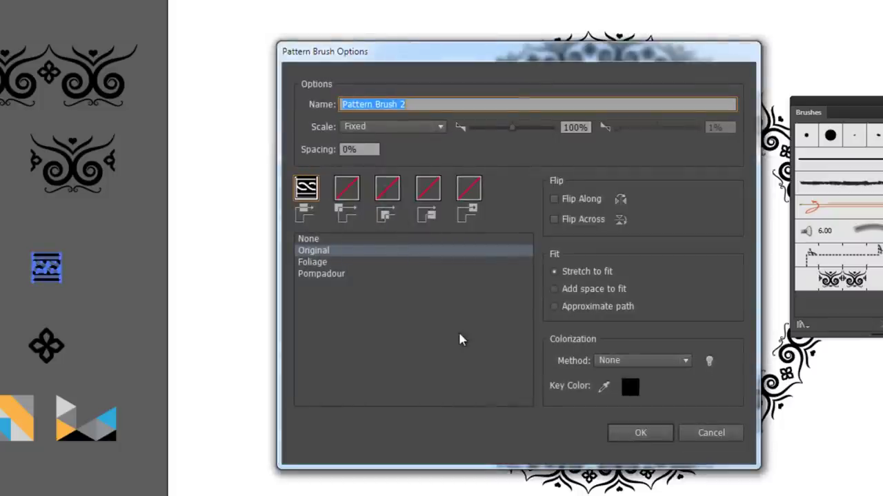
left_click(642, 433)
left_click(586, 246)
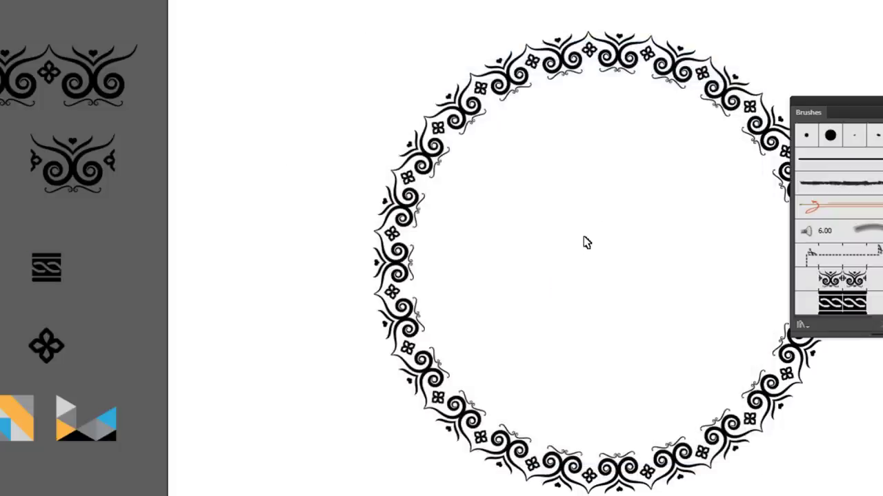
Draw a larger circle around the ornament ring and swap its fill and stroke to leave a black outline.
key("Tab")
left_click_drag(644, 127, 600, 127)
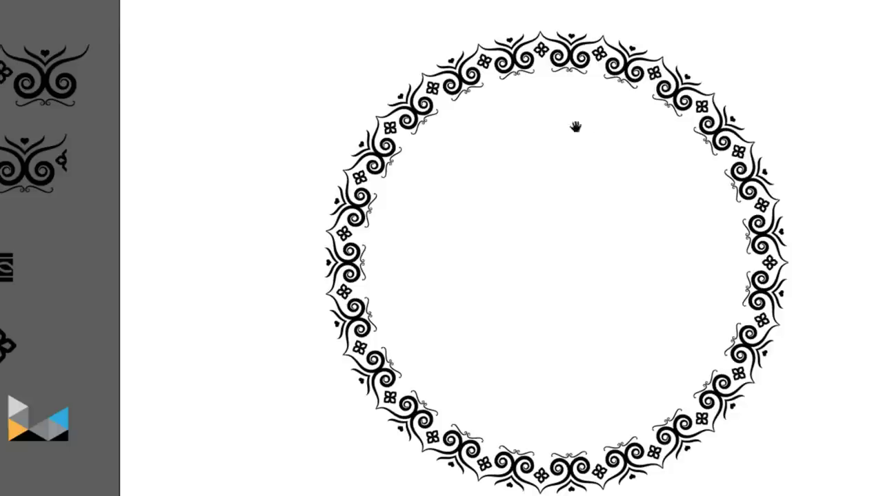
mouse_move(559, 268)
left_mouse_down()
mouse_move(689, 400)
mouse_move(826, 495)
left_mouse_up()
key("v")
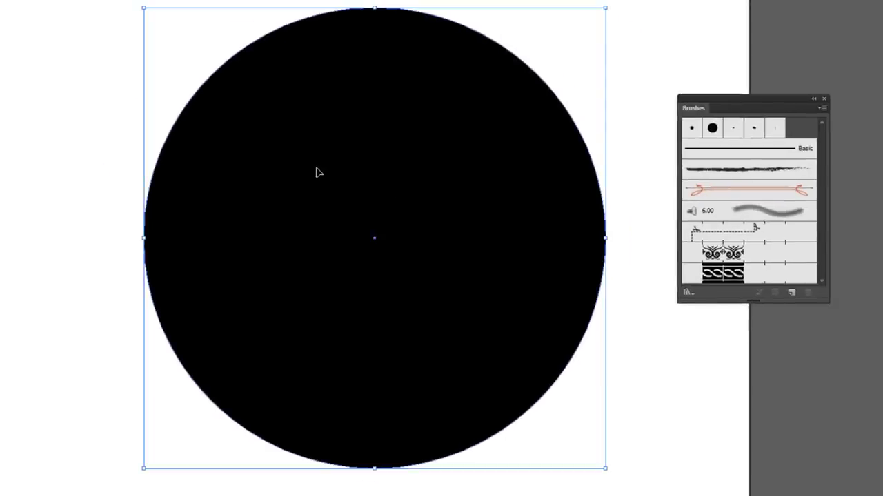
key("shift+x")
left_click(56, 175)
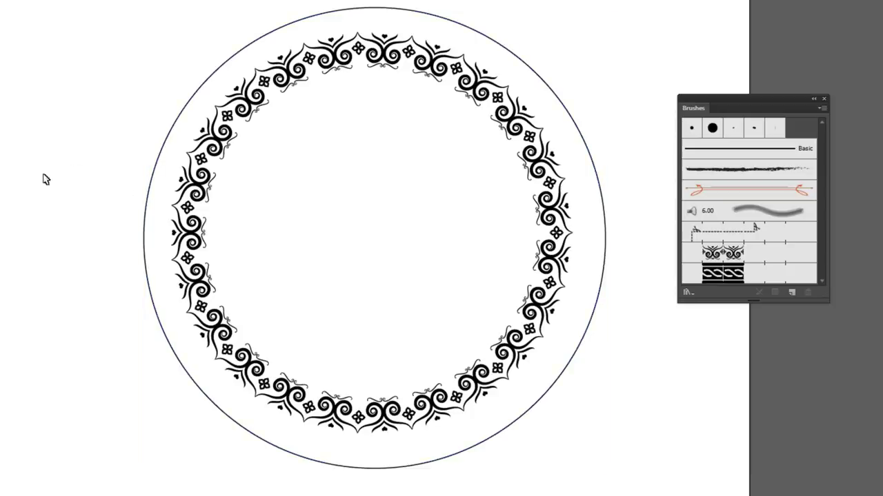
Nudge the outer circle slightly left and up to centre it around the ornament ring.
left_click_drag(39, 174, 71, 181)
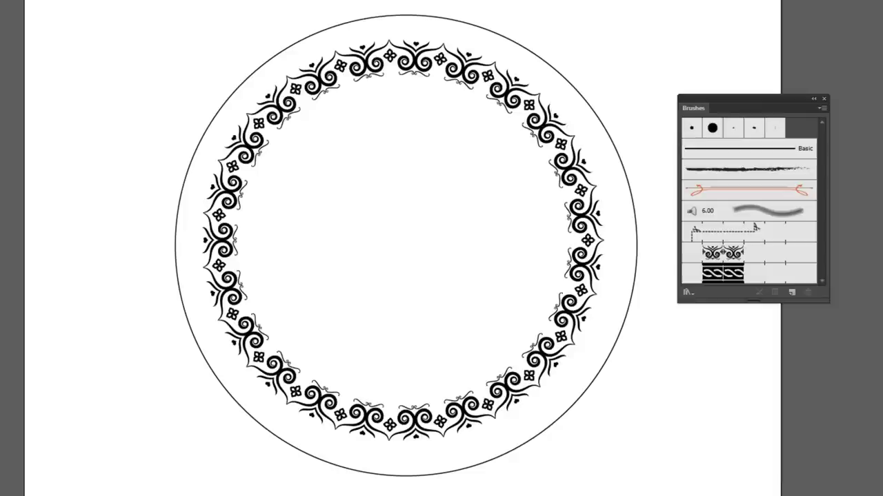
left_click_drag(215, 61, 240, 125)
key("space")
left_click_drag(339, 133, 316, 137)
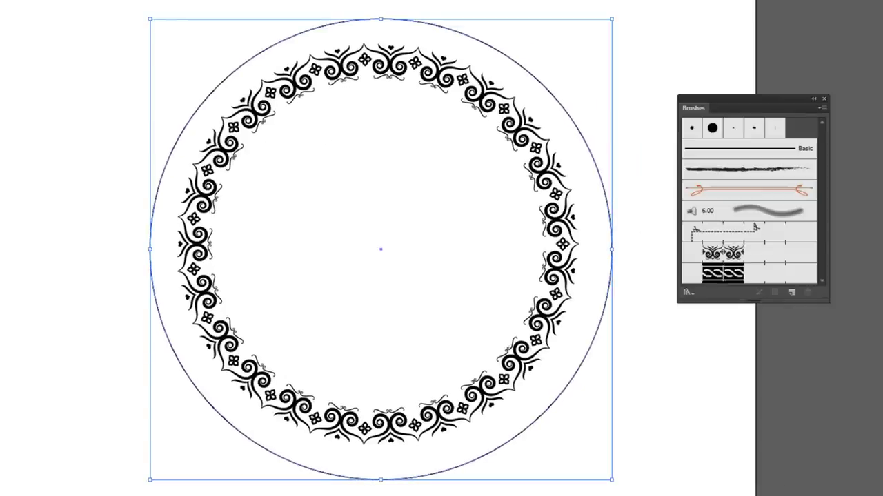
key("Left")
key("Left")
key("Left")
key("Up")
key("Up")
key("Up")
key("Up")
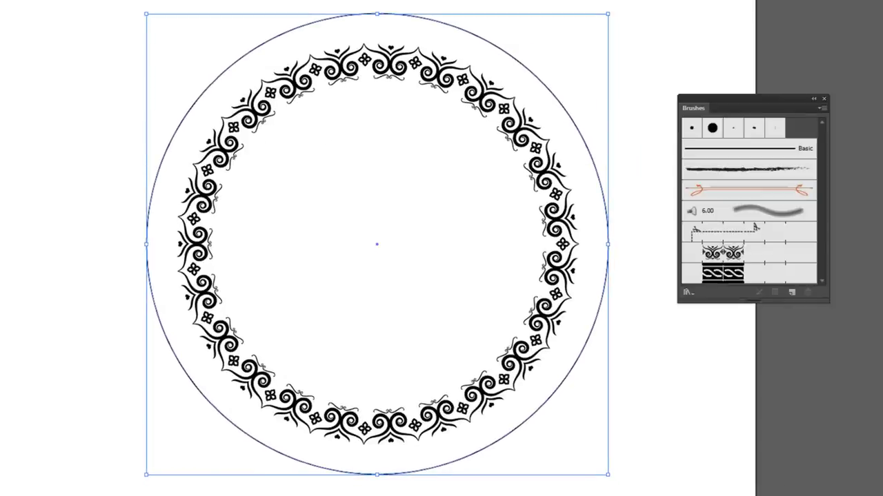
key("ctrl+shift+a")
key("space")
left_click_drag(512, 2, 477, 4)
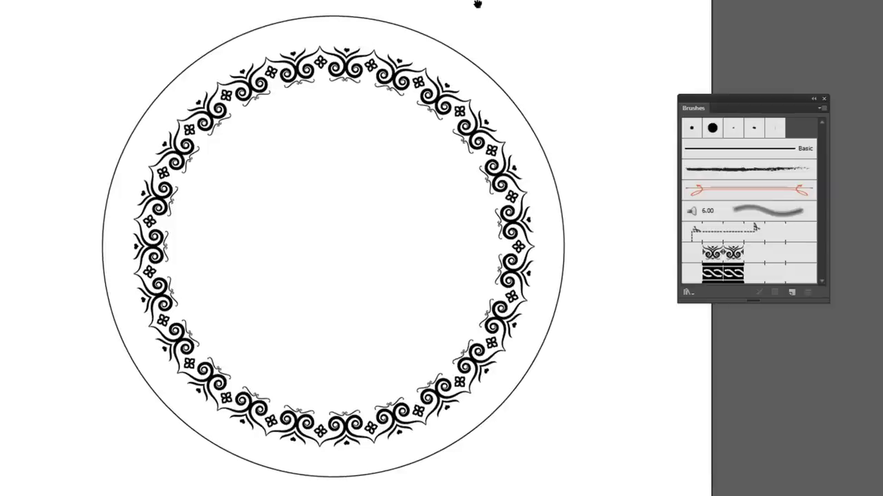
Apply the braided pattern brush to the outer circle and shrink the circle slightly around its centre.
left_click(362, 17)
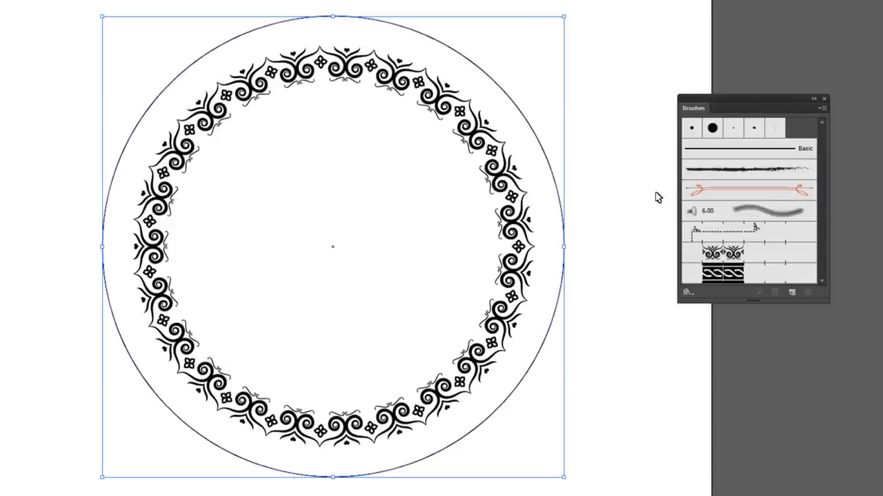
left_click(719, 276)
left_click(531, 87)
left_click(516, 95)
left_click_drag(563, 16, 553, 26)
left_click(65, 89)
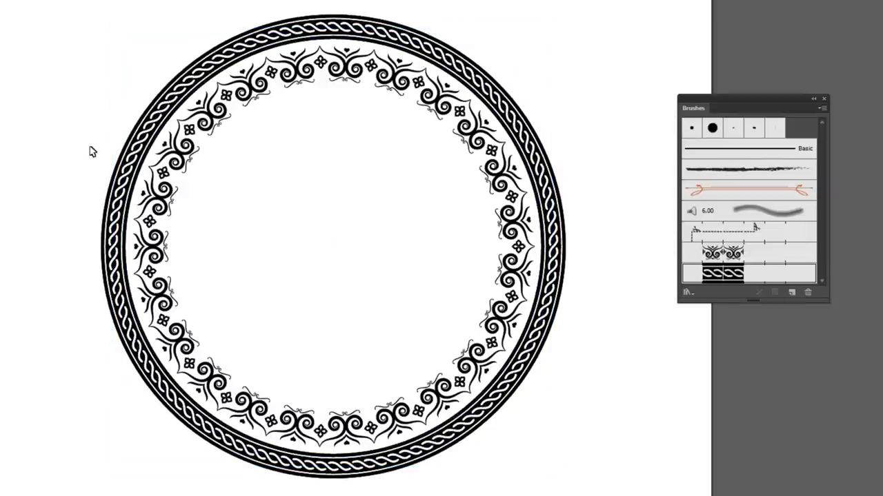
Inspect the braided border and the inner ornament ring up close and as a whole.
left_click_drag(86, 207, 151, 211)
key("ctrl+plus")
key("ctrl+plus")
key("ctrl+plus")
left_click_drag(120, 182, 399, 236)
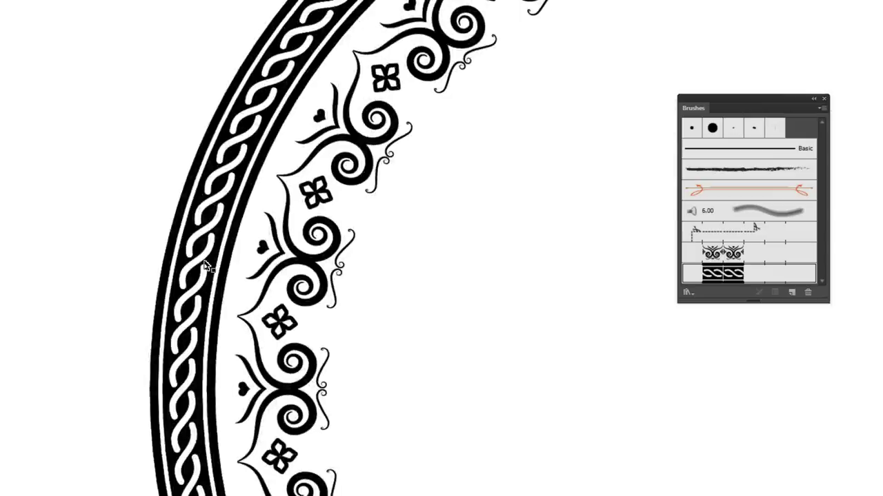
scroll(205, 262, "down", 3)
left_click_drag(439, 264, 273, 230)
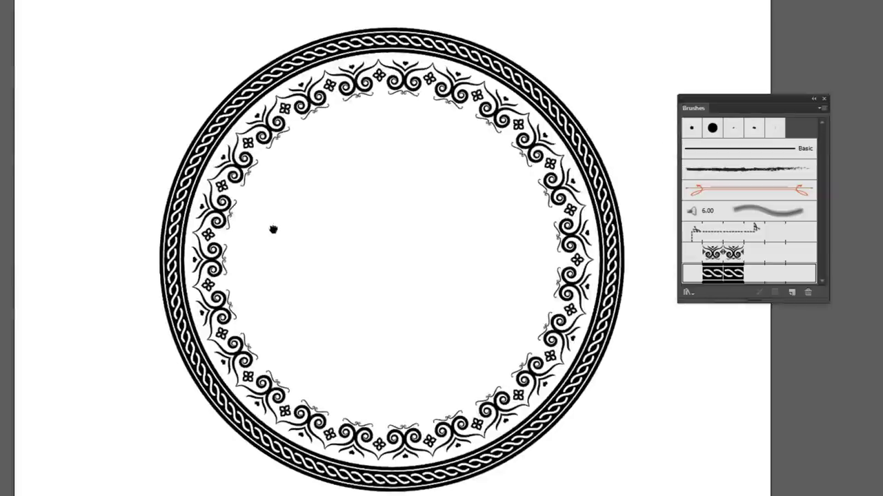
Create a pattern brush from the four-petal flower ornament, keeping the default pattern options.
left_click_drag(199, 289, 294, 265)
left_click(8, 308)
mouse_move(15, 309)
left_mouse_down()
mouse_move(778, 232)
mouse_move(759, 286)
mouse_move(758, 277)
left_mouse_up()
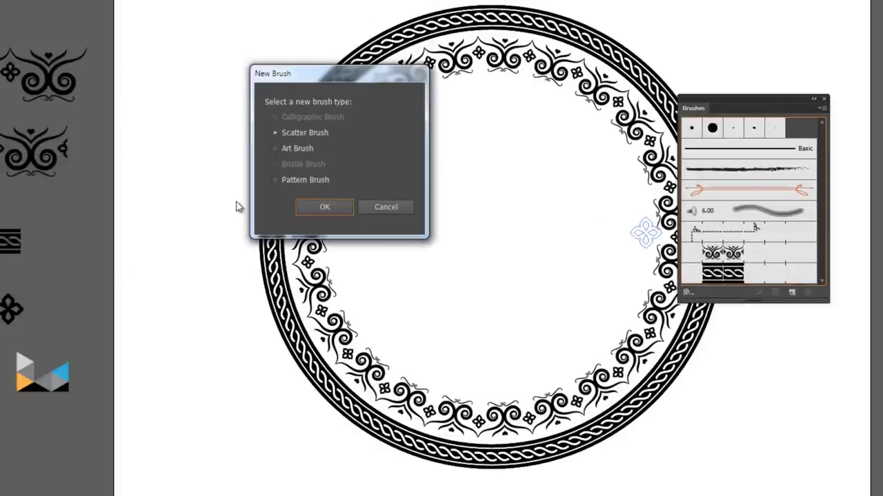
left_click(302, 179)
left_click(323, 207)
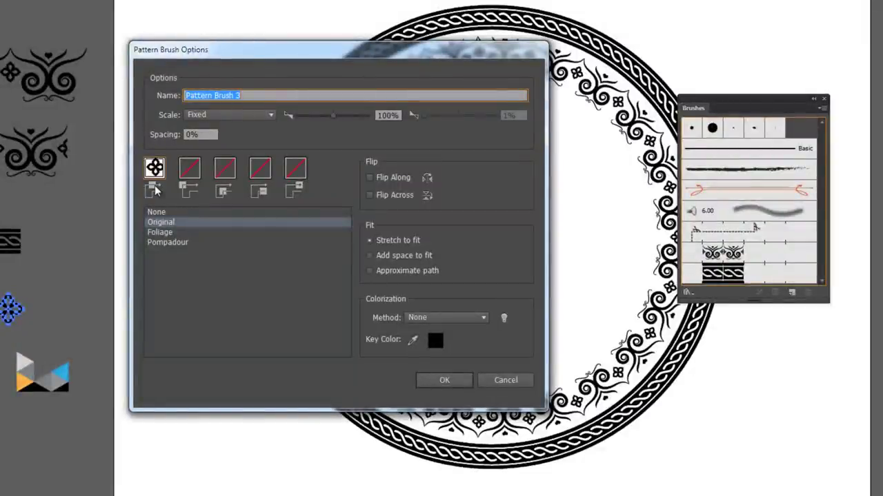
left_click_drag(255, 55, 242, 49)
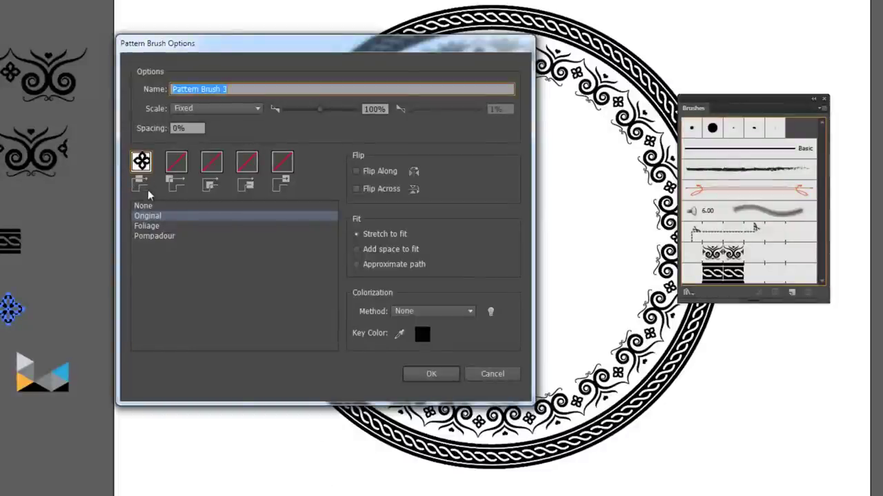
left_click(431, 374)
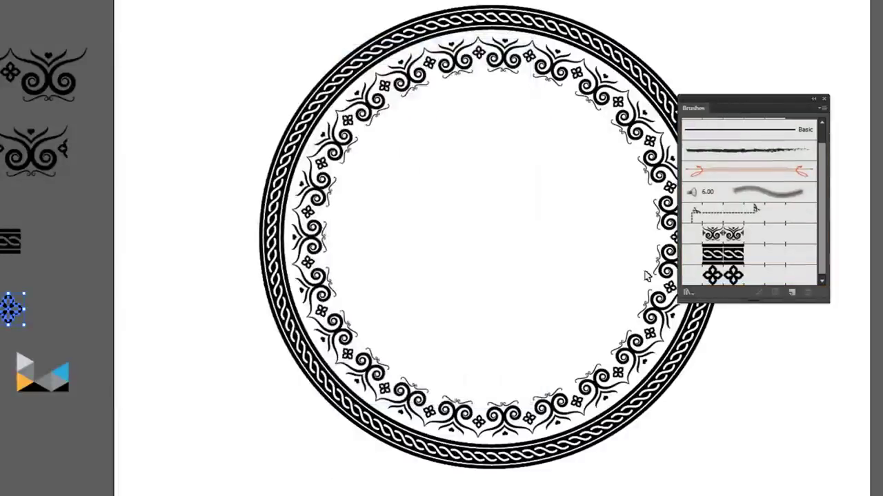
Draw a circle centred inside the ornament ring and swap its fill and stroke to leave a black outline.
left_click_drag(543, 191, 400, 202)
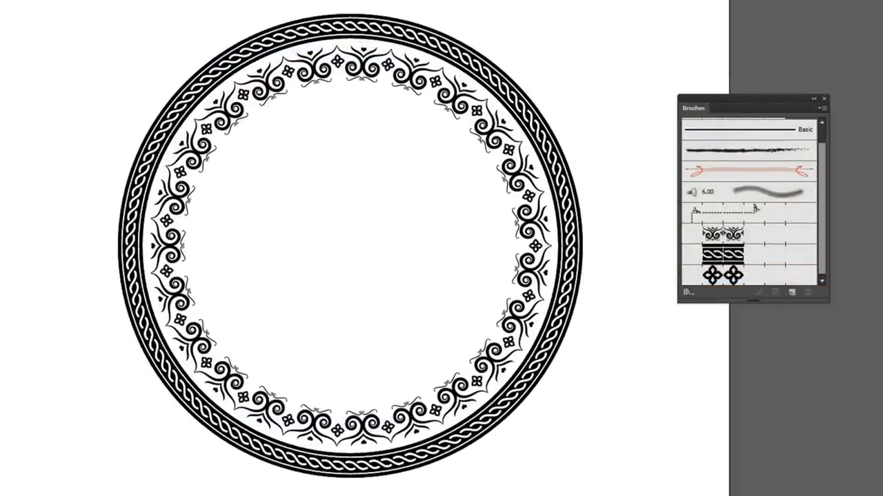
left_click_drag(357, 240, 469, 390)
key("Down")
key("Left")
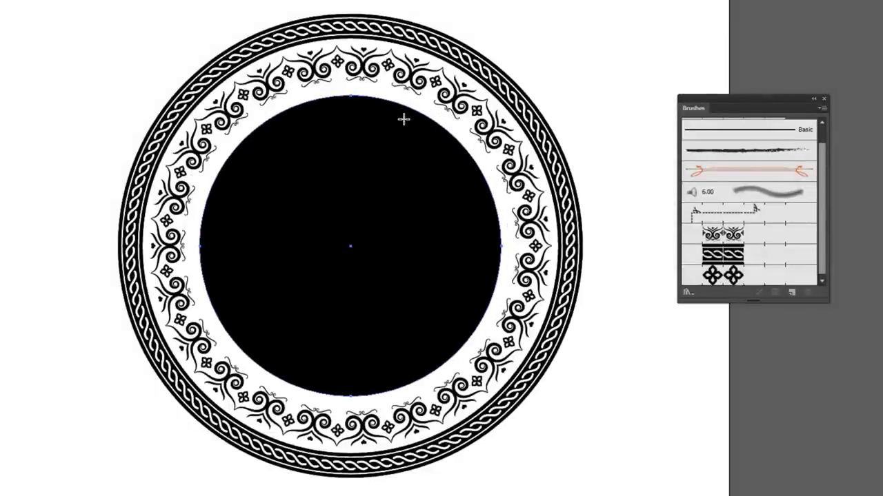
key("shift+x")
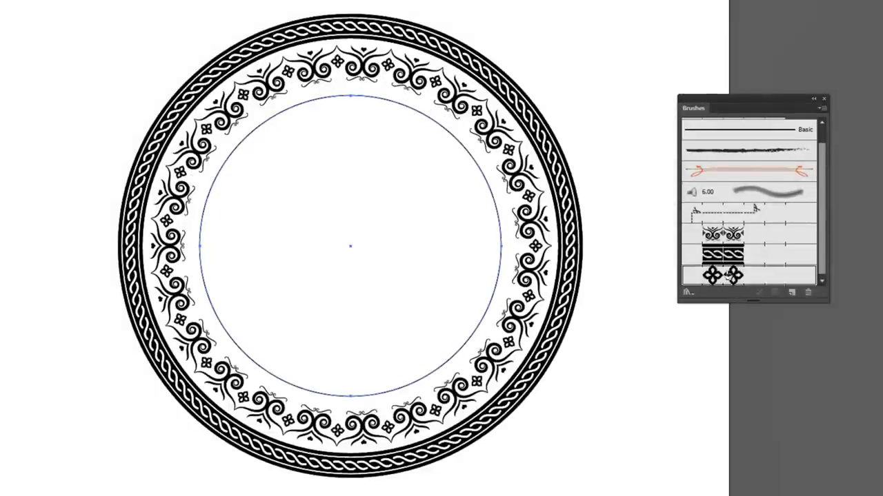
Apply the four-petal flower pattern brush to the inner circle with a 0.5 pt stroke and shrink the circle slightly around its centre.
left_click(724, 276)
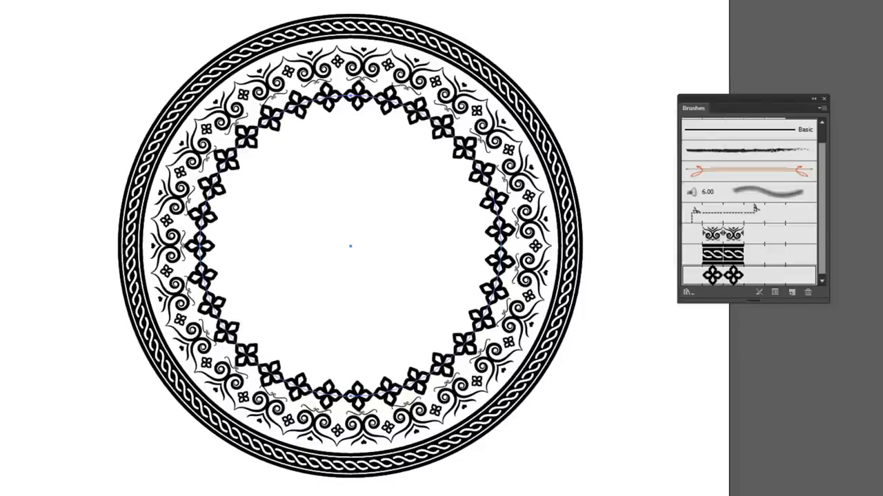
key("v")
left_click_drag(500, 97, 493, 103)
left_click(542, 47)
key("space")
left_click_drag(481, 224, 484, 224)
left_click(498, 206)
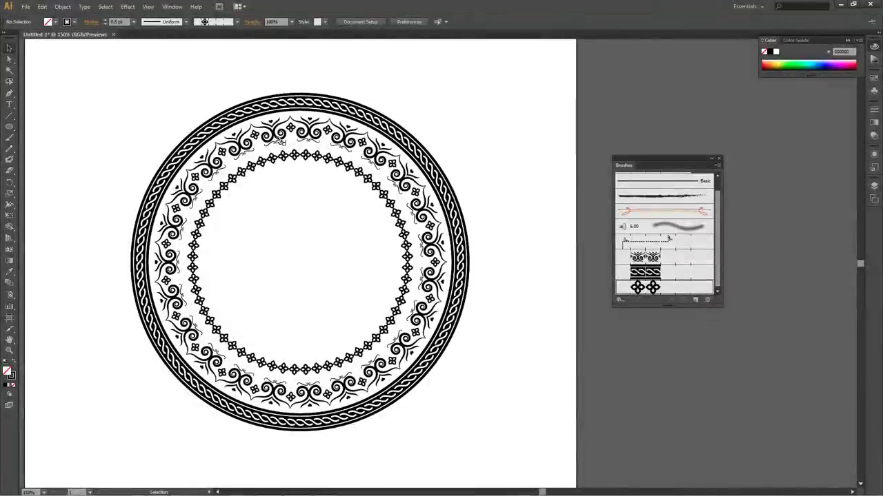
Turn on Flip Across for the scroll ornament ring's pattern brush and apply the change to the existing strokes.
left_click(276, 132)
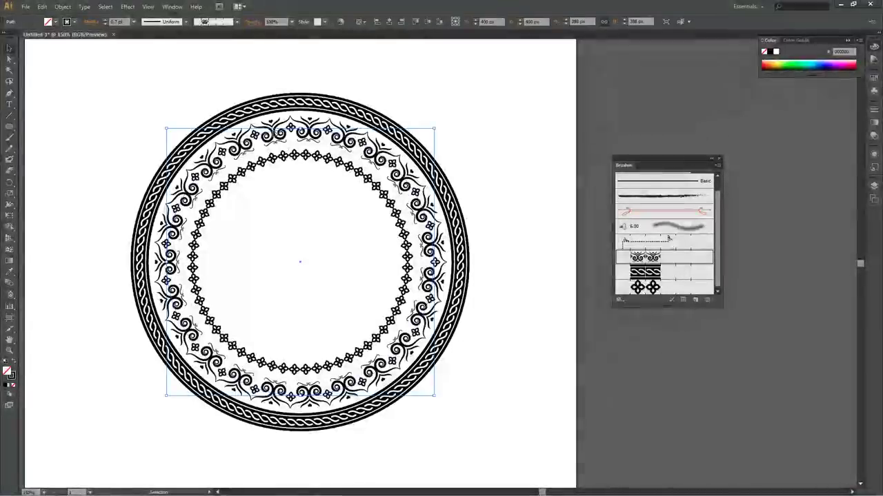
mouse_move(642, 164)
left_mouse_down()
mouse_move(564, 137)
mouse_move(513, 93)
left_mouse_up()
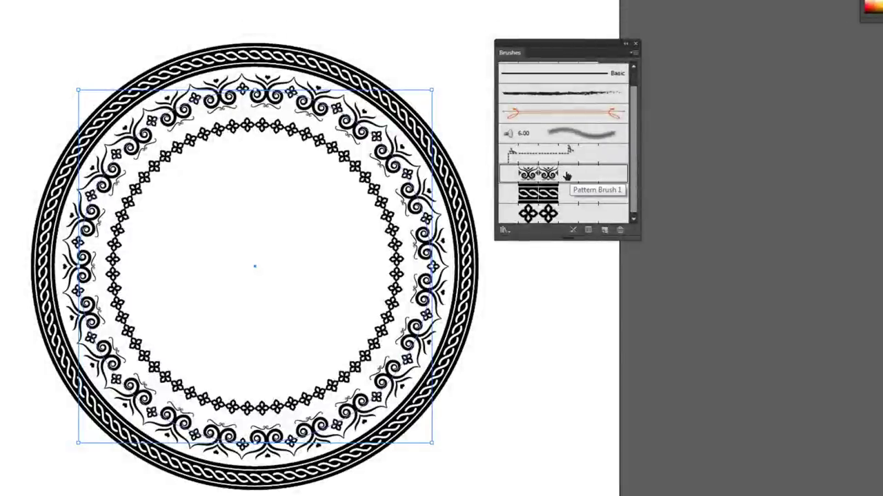
double_click(590, 171)
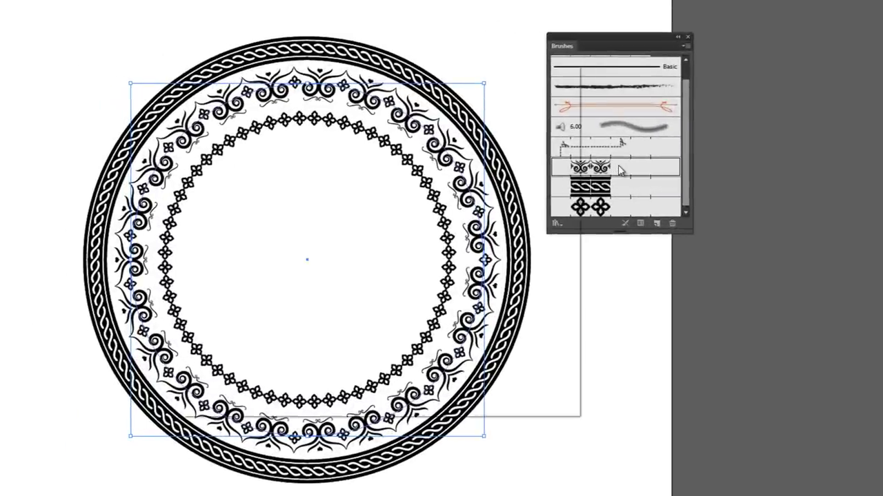
mouse_move(446, 81)
left_mouse_down()
mouse_move(528, 83)
mouse_move(366, 95)
mouse_move(782, 98)
mouse_move(797, 85)
mouse_move(787, 83)
left_mouse_up()
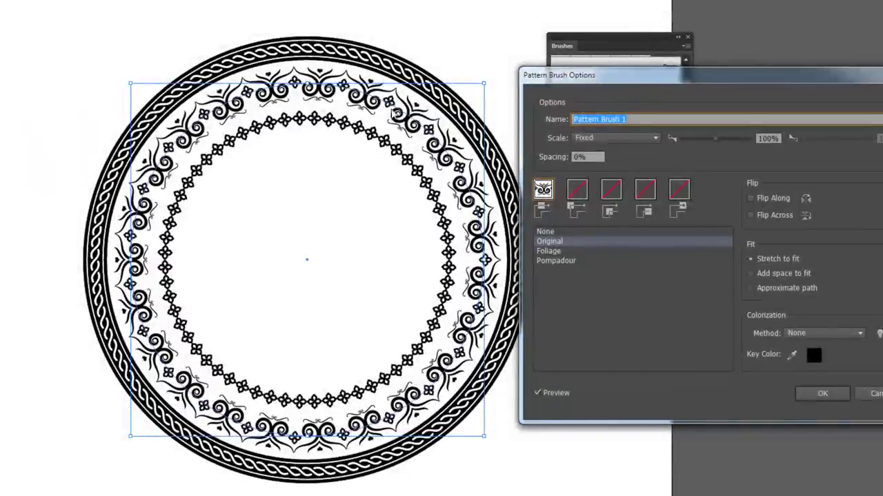
left_click(751, 200)
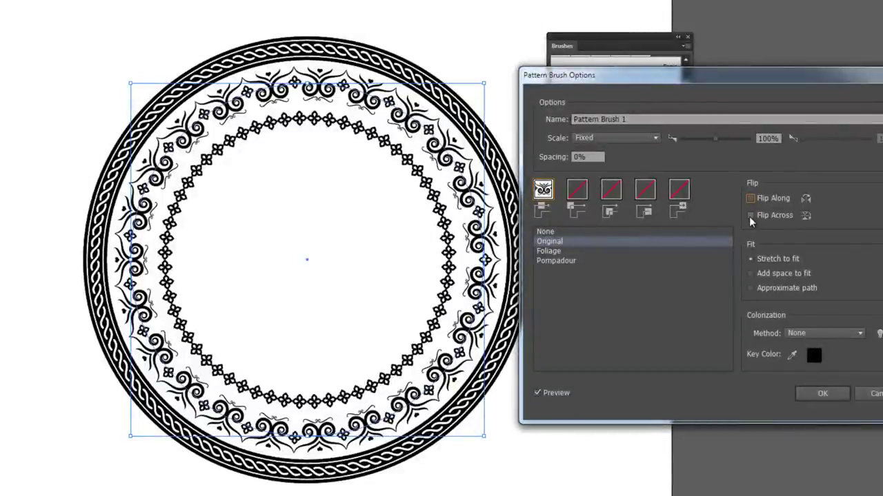
left_click(751, 216)
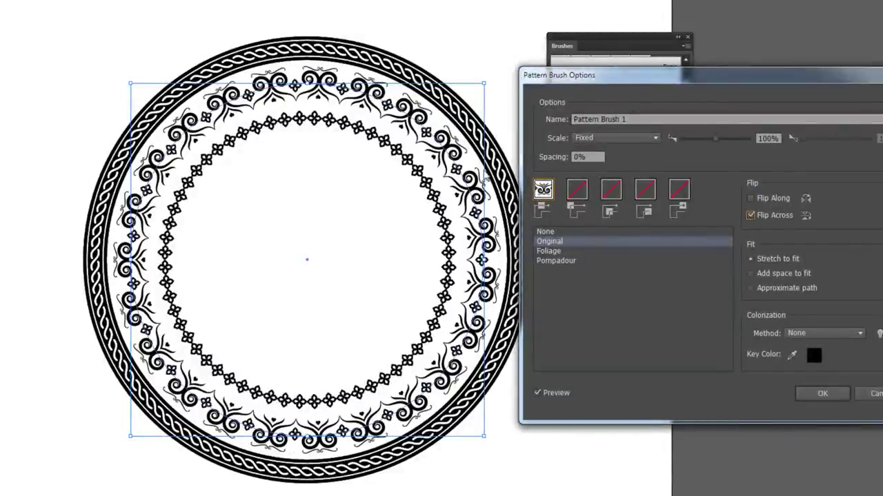
left_click(751, 216)
left_click(751, 216)
left_click(751, 216)
left_click(751, 215)
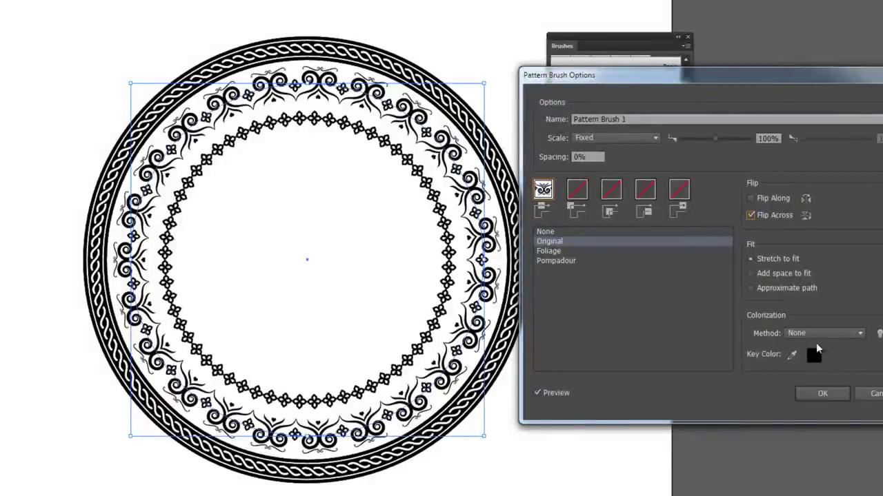
left_click(824, 394)
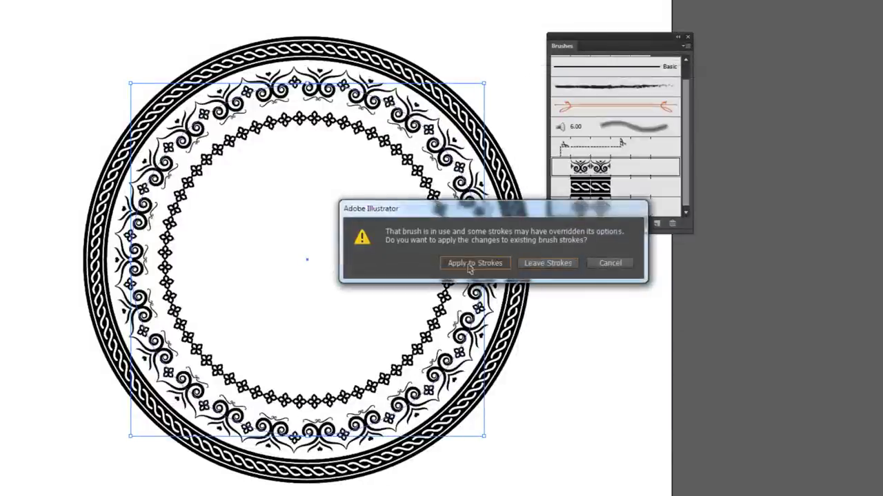
left_click(473, 263)
left_click(547, 311)
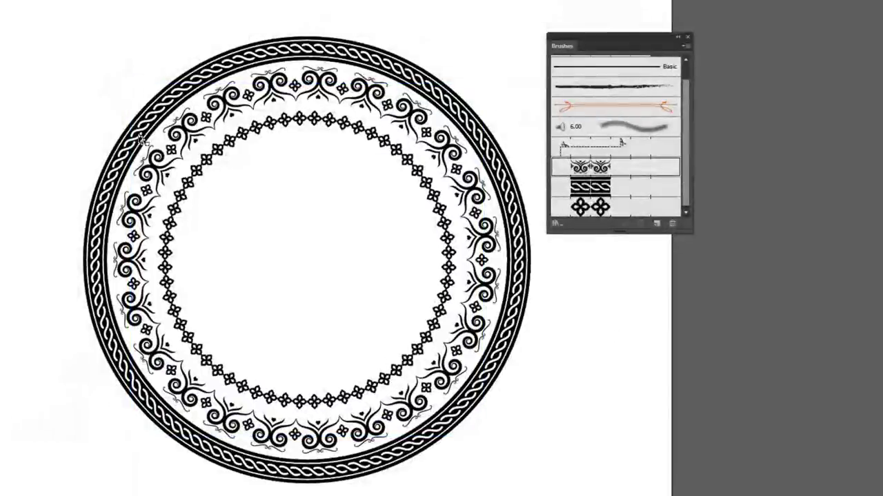
Examine the complete emblem with its braided border, flipped scroll ring and inner flower ring.
left_click(177, 196)
left_click(631, 368)
mouse_move(457, 290)
left_mouse_down()
mouse_move(358, 280)
mouse_move(441, 284)
mouse_move(393, 264)
left_mouse_up()
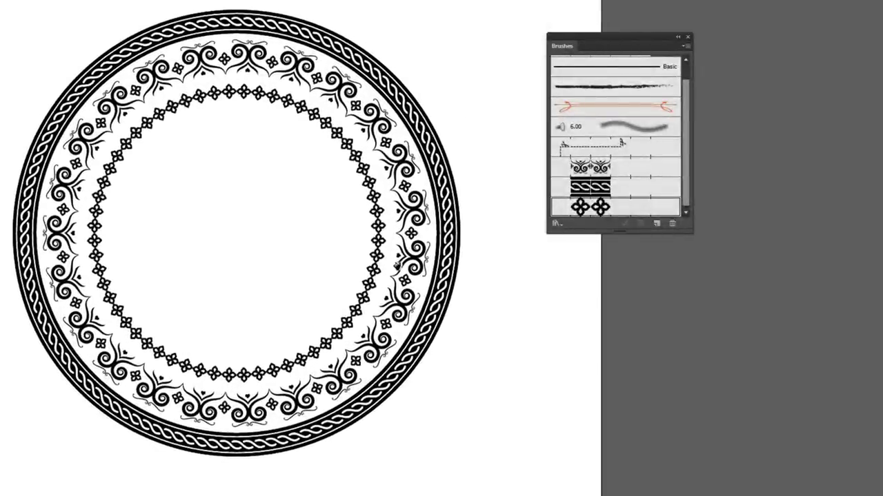
left_click_drag(607, 43, 706, 51)
left_click_drag(258, 132, 308, 144)
key("ctrl+minus")
mouse_move(478, 172)
left_mouse_down()
mouse_move(440, 189)
mouse_move(409, 221)
left_mouse_up()
key("ctrl+plus")
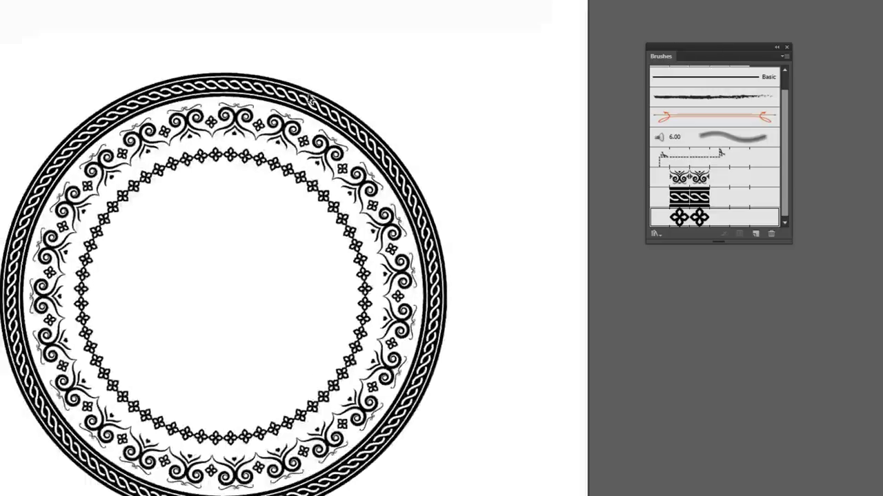
Delete the whole circular emblem from the artboard and draw a large square in its place.
left_click(252, 257)
key("Delete")
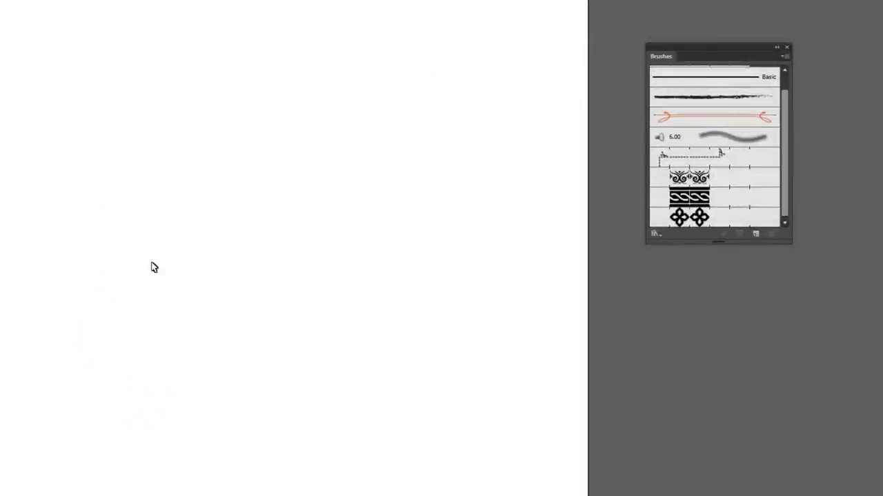
left_click(1, 79)
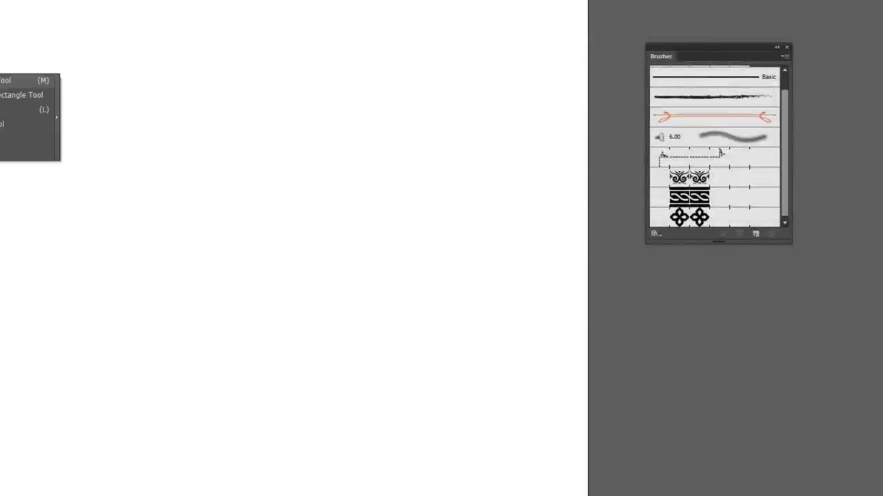
left_click_drag(89, 91, 409, 410)
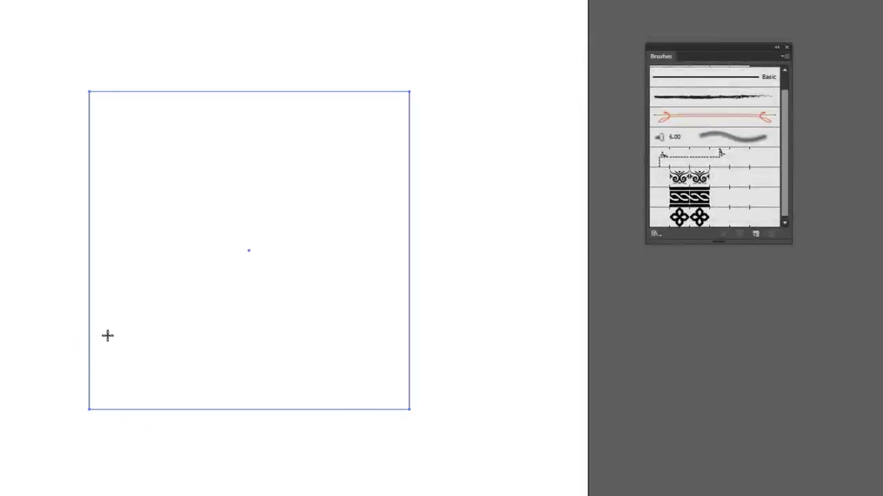
Try the braid, flower and scroll pattern brushes on the square one after another, ending with the scroll brush.
left_click(681, 198)
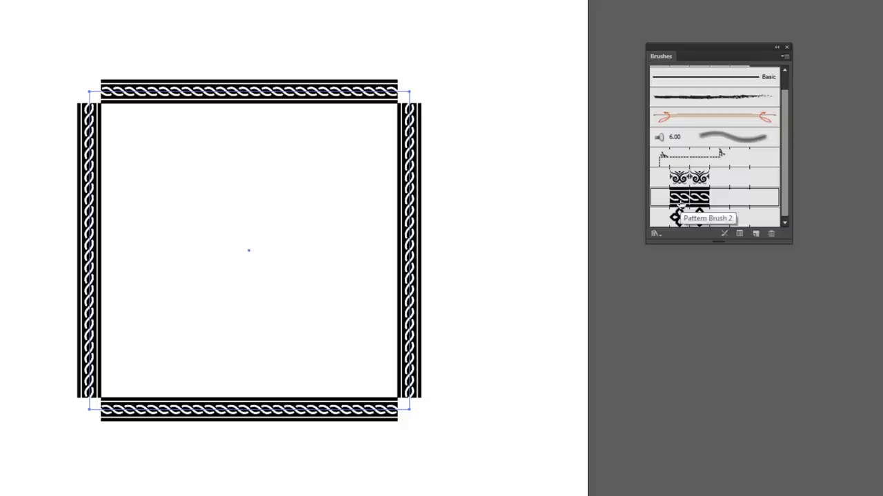
left_click(184, 131)
left_click_drag(202, 151, 209, 152)
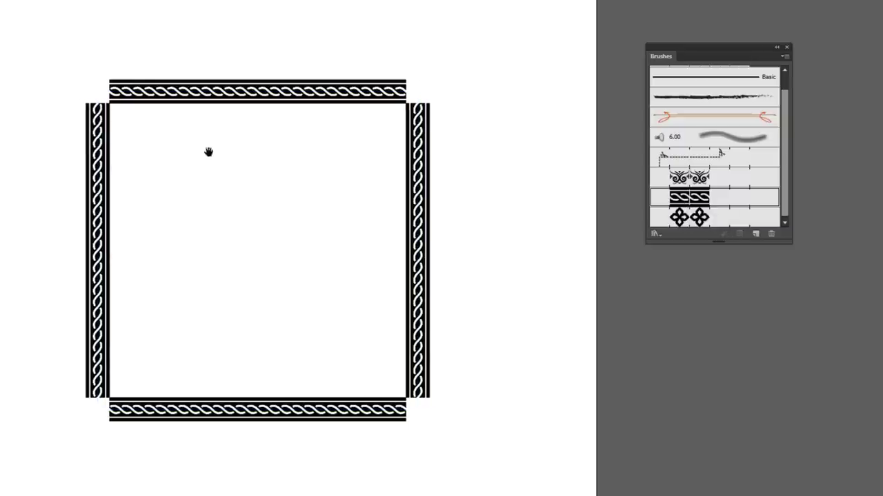
left_click(336, 101)
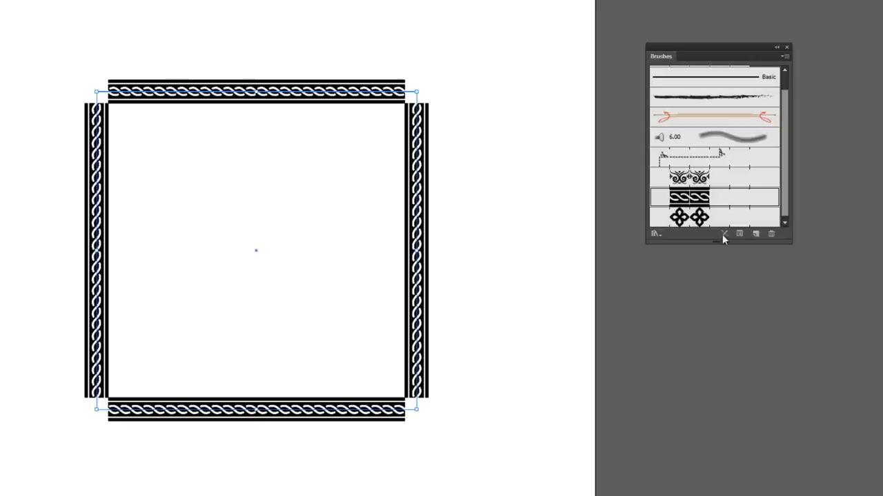
left_click(688, 216)
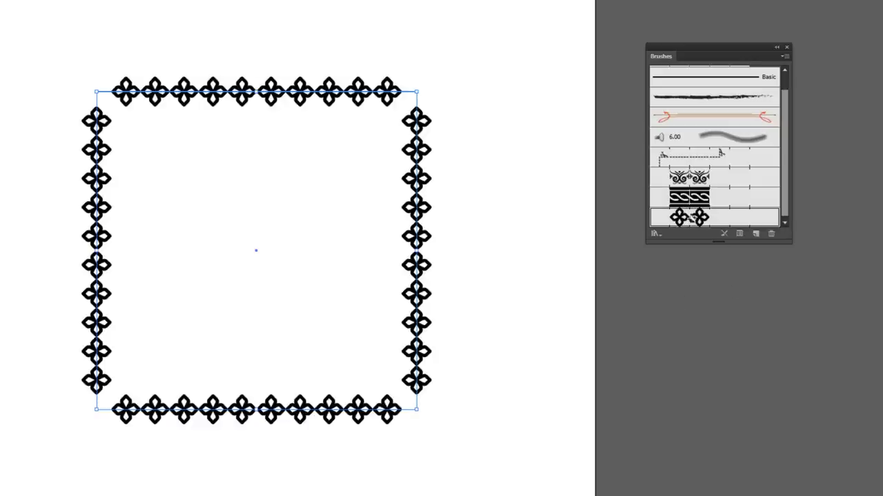
left_click(695, 176)
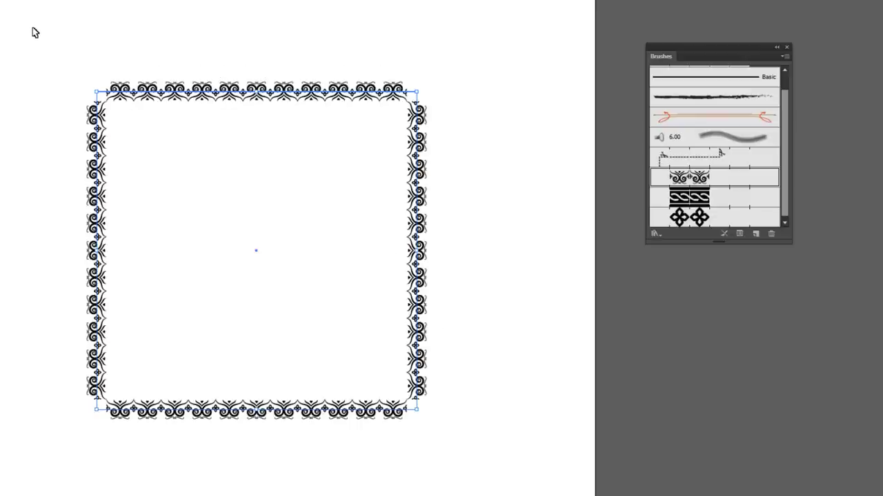
left_click(455, 273)
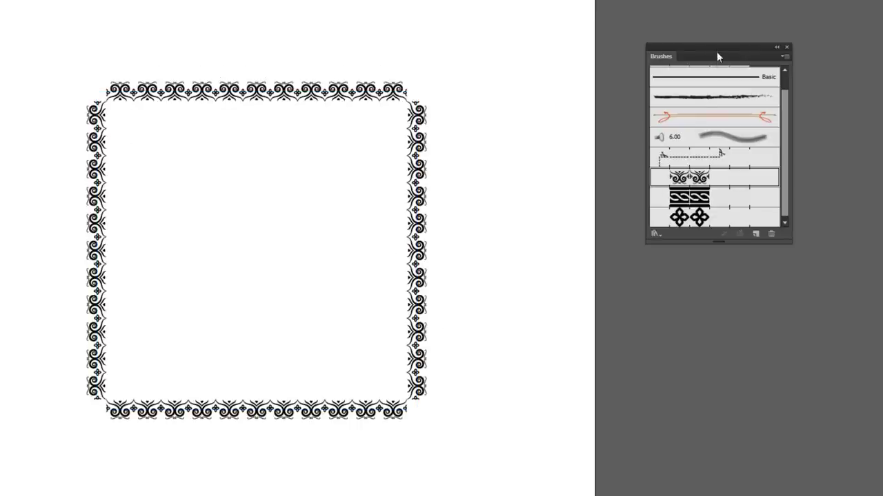
Examine the side and corner tile slots in the scroll pattern brush's options without changing anything.
left_click_drag(676, 52, 514, 74)
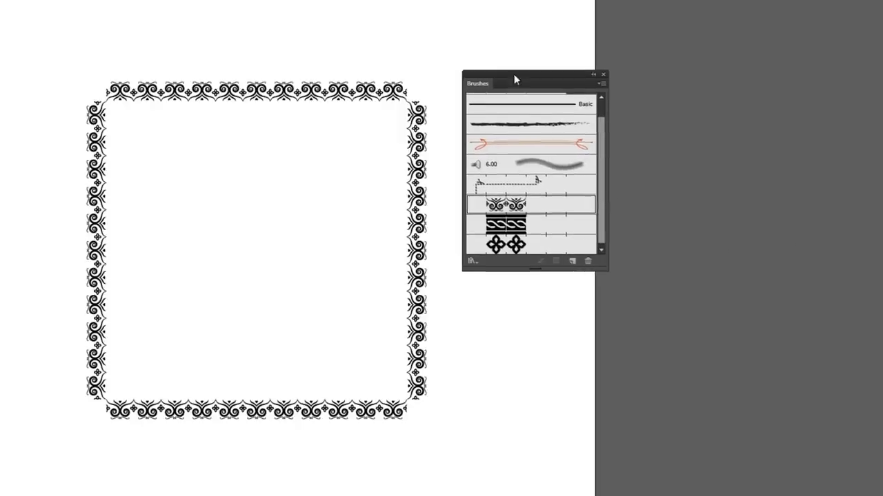
left_click_drag(237, 32, 278, 178)
left_click(245, 249)
double_click(522, 206)
left_click_drag(643, 82, 469, 97)
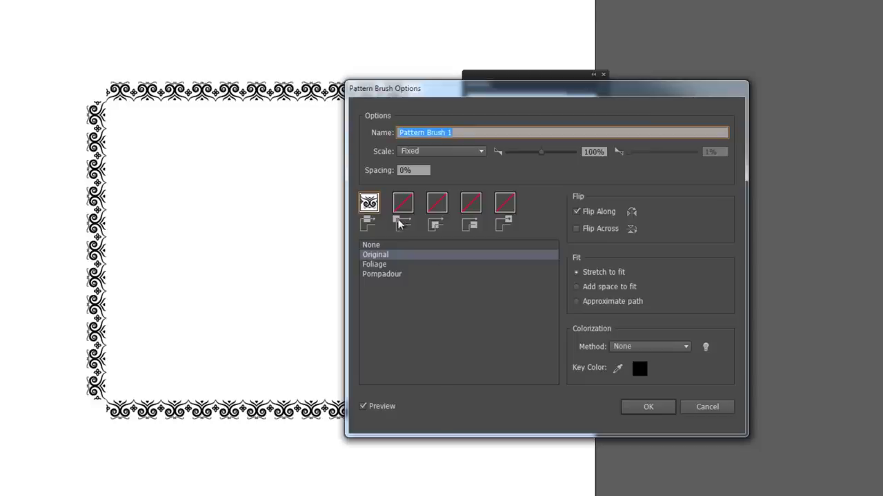
left_click(710, 408)
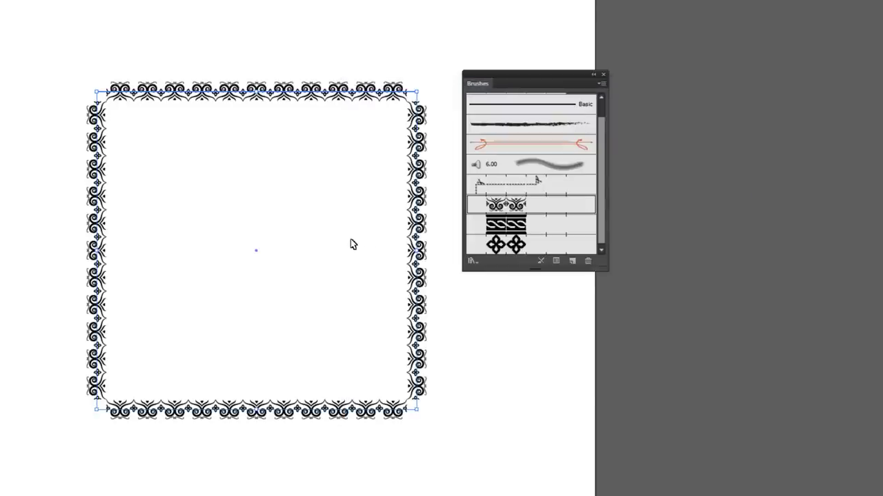
Delete the scroll-bordered square from the artboard.
key("Delete")
key("ctrl+minus")
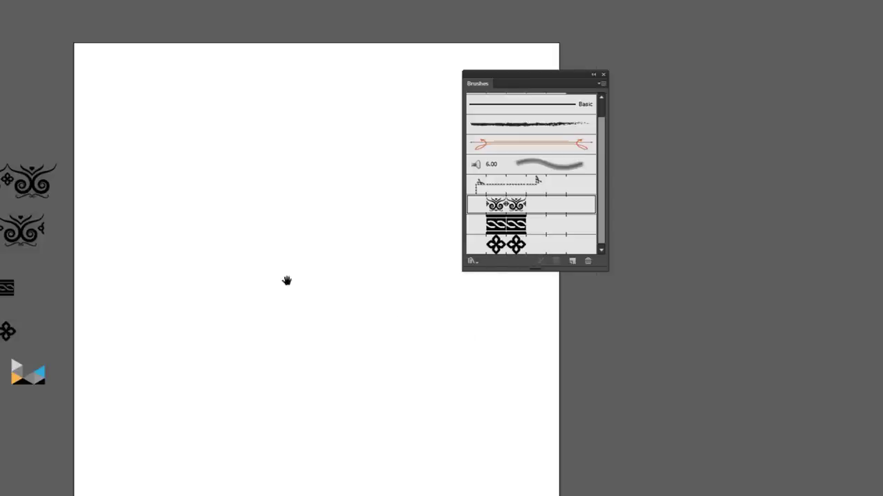
left_click_drag(287, 280, 274, 245)
left_click(6, 345)
left_click_drag(1, 324, 43, 389)
key("ctrl+z")
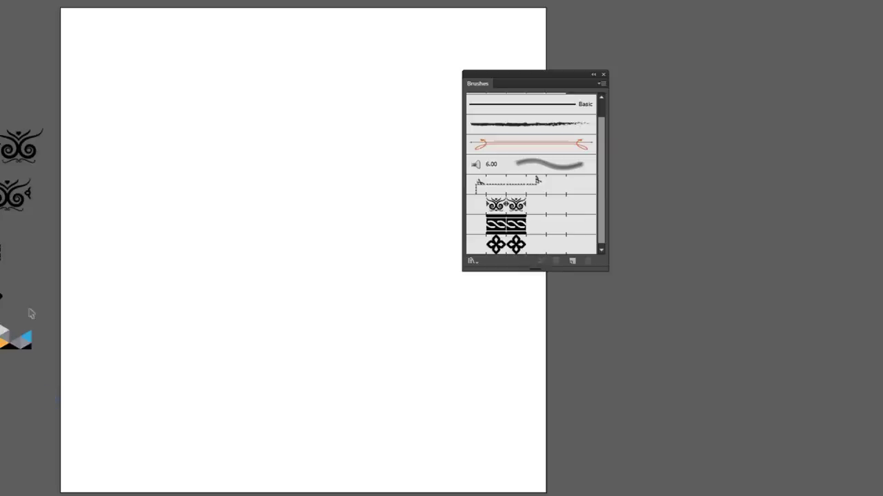
Move the complete coloured triangle logo from beside the artboard onto its empty middle area.
left_click(2, 325)
left_click_drag(26, 345, 301, 213)
key("ctrl+plus")
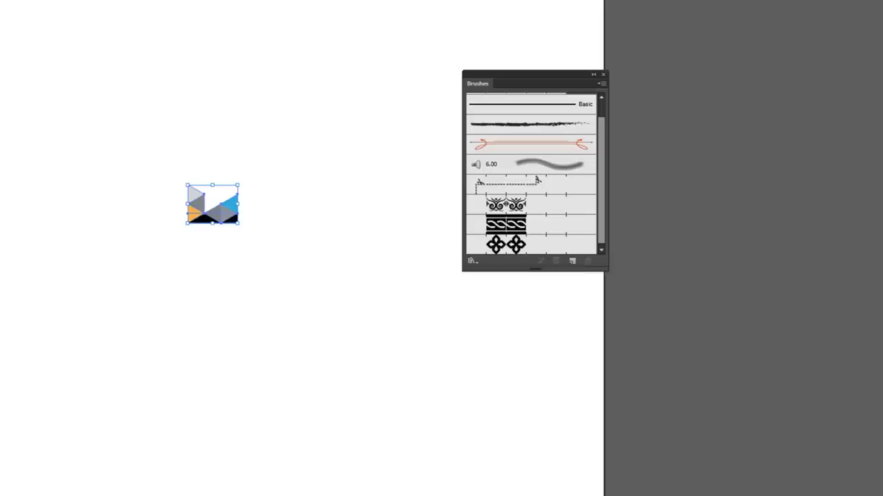
Deselect the logo, lengthen the Brushes panel until every brush fits, and move it to the artboard's edge.
left_click(377, 68)
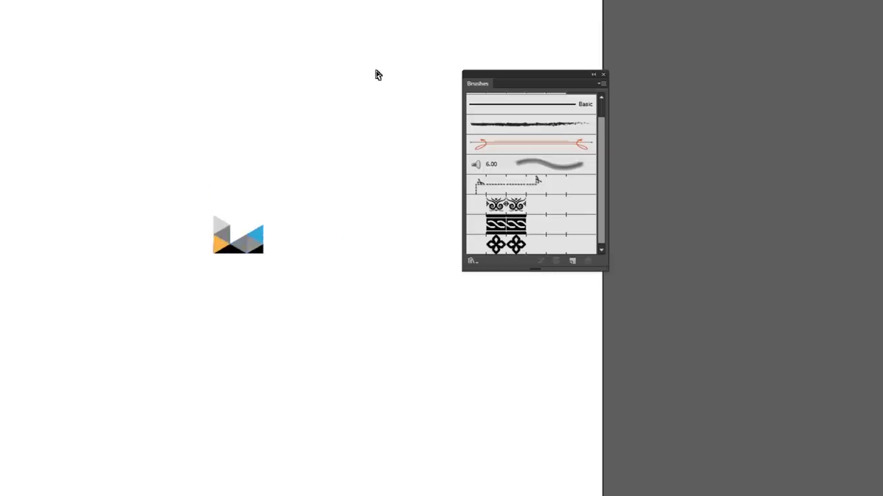
key("ctrl+plus")
left_click_drag(349, 179, 378, 173)
left_click_drag(577, 269, 577, 345)
left_click_drag(541, 80, 632, 71)
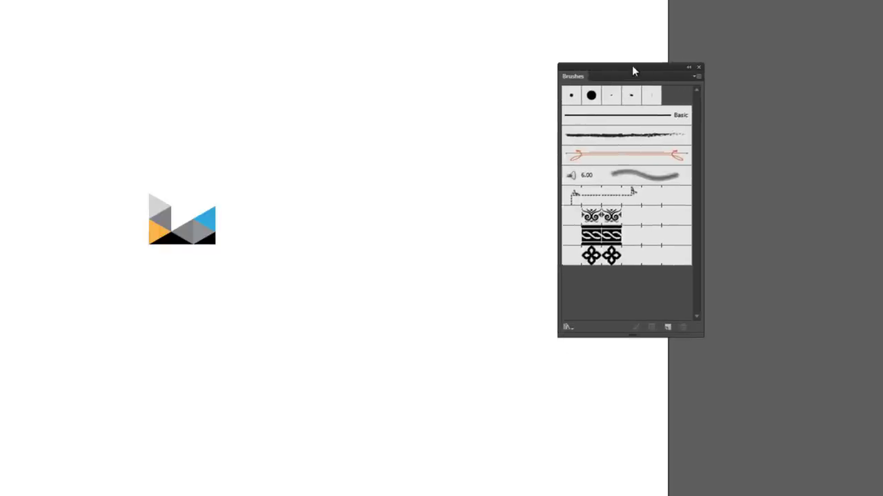
Create a pattern brush from the triangle logo, using it as the side tile and keeping the default options.
left_click_drag(207, 238, 218, 234)
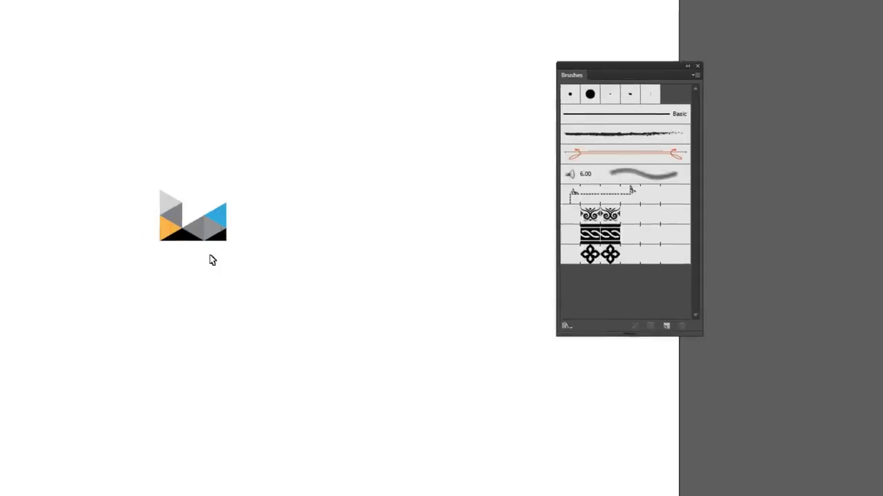
left_click(207, 236)
left_click(329, 215)
key("ctrl+plus")
left_click_drag(193, 269, 249, 315)
mouse_move(145, 269)
left_mouse_down()
mouse_move(516, 319)
mouse_move(648, 296)
mouse_move(645, 289)
left_mouse_up()
left_click(365, 202)
left_click(371, 228)
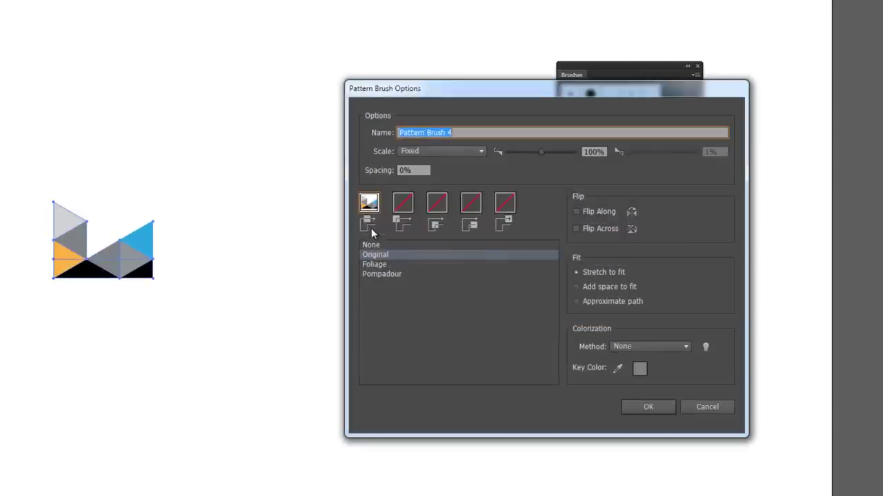
left_click(651, 407)
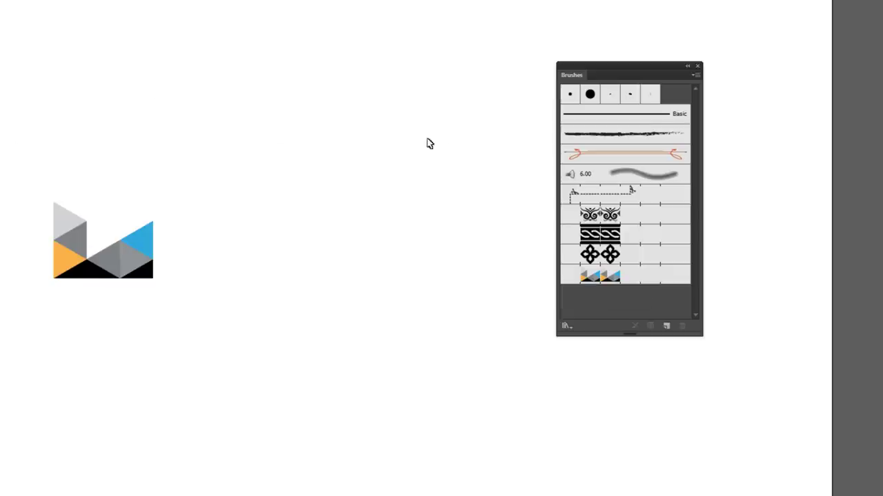
Move the triangle logo off the artboard onto the grey area beside it.
left_click(120, 251)
left_click(228, 200)
key("ctrl+minus")
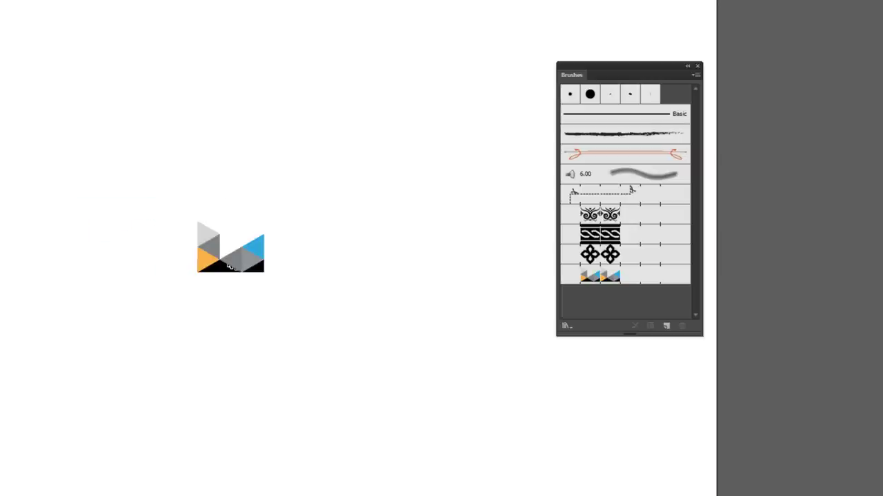
left_click_drag(228, 264, 835, 321)
left_click(120, 157)
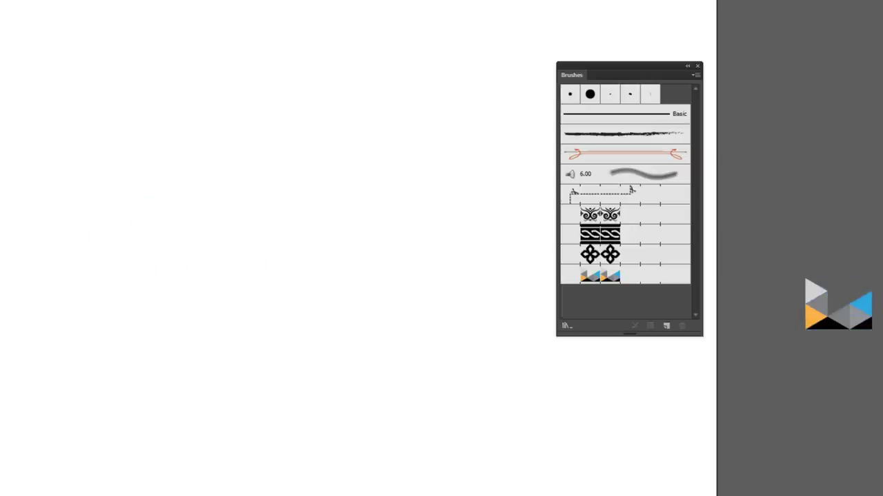
Draw a near-square rectangle about 308 px high, swap its fill and stroke, and apply the triangle logo pattern brush.
left_click_drag(46, 36, 433, 411)
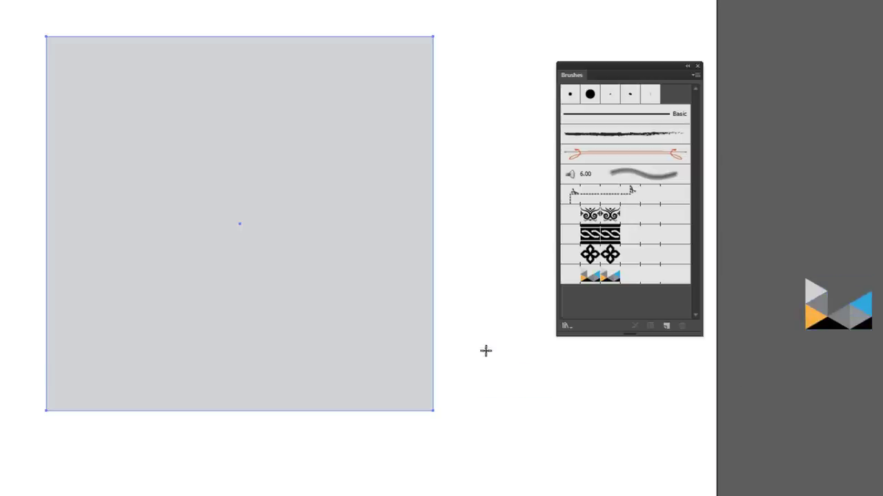
key("shift+x")
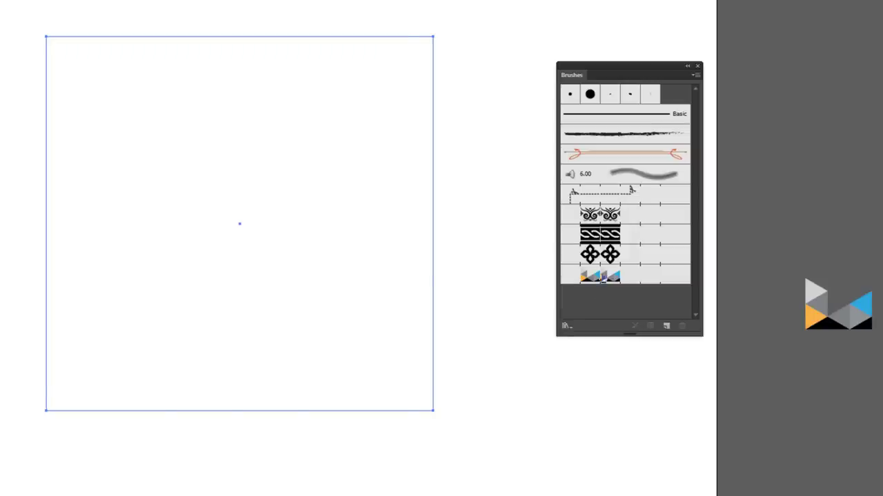
left_click(603, 279)
left_click(480, 198)
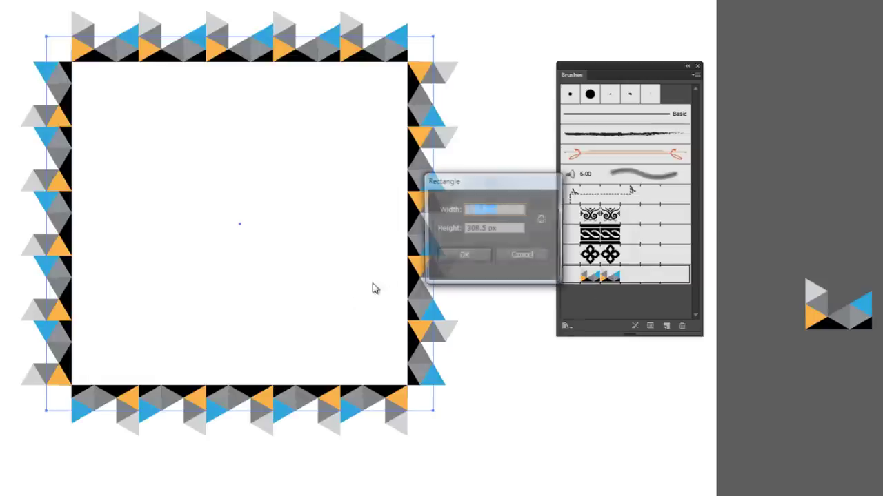
left_click(521, 255)
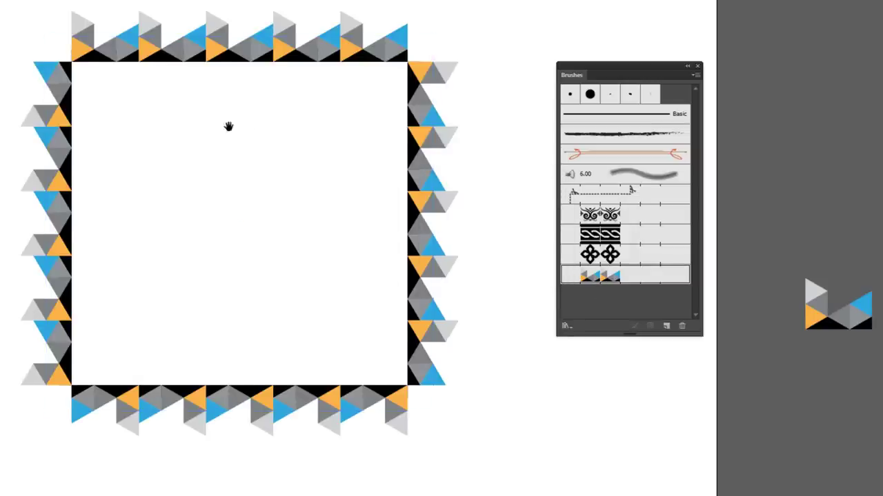
left_click_drag(228, 126, 255, 161)
left_click(9, 48)
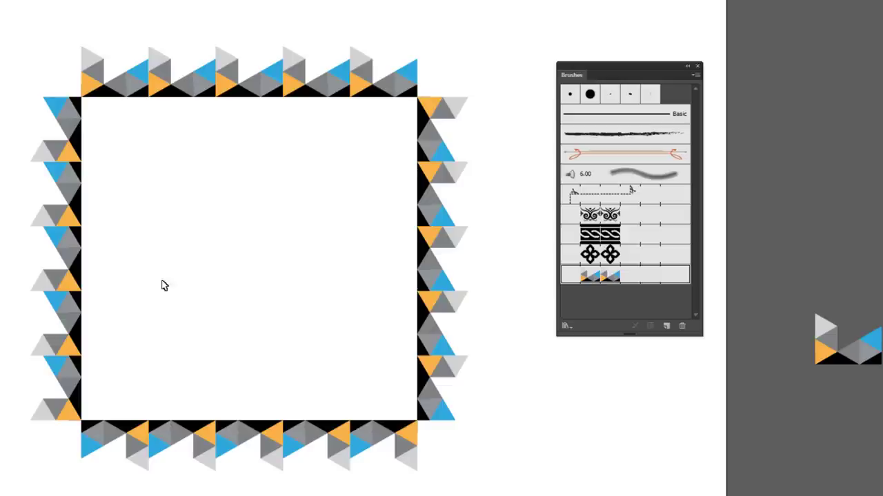
Copy the striped square corner tile and place it outside the frame's lower-left corner.
mouse_move(159, 298)
left_mouse_down()
mouse_move(217, 287)
mouse_move(224, 255)
left_mouse_up()
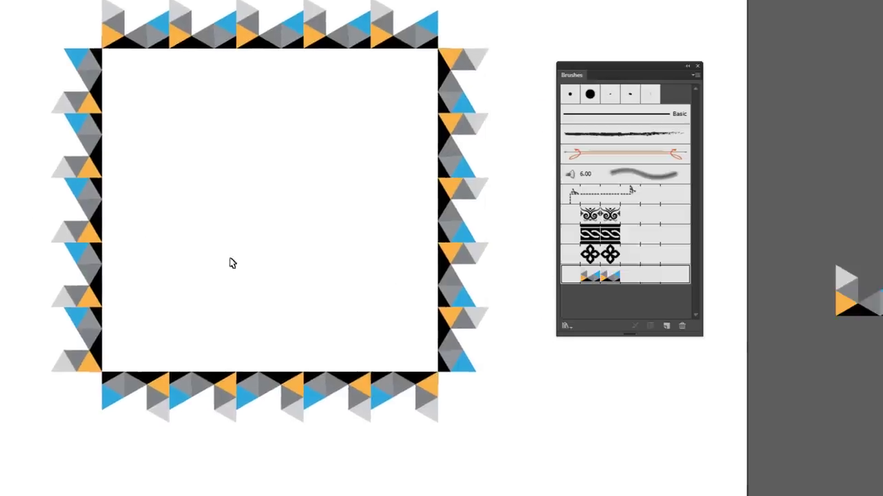
key("ctrl+minus")
mouse_move(183, 322)
left_mouse_down()
mouse_move(330, 164)
mouse_move(291, 343)
mouse_move(11, 445)
left_mouse_up()
left_click(67, 259)
left_click(88, 262, "shift")
key("ctrl+c")
key("ctrl+v")
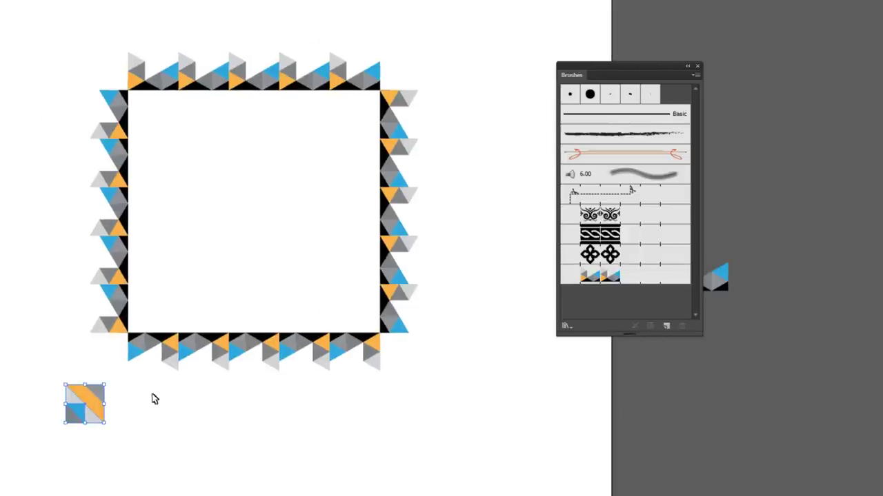
Move the triangle logo from beside the artboard into the empty interior of the patterned square.
key("ctrl+plus")
left_click_drag(122, 406, 186, 395)
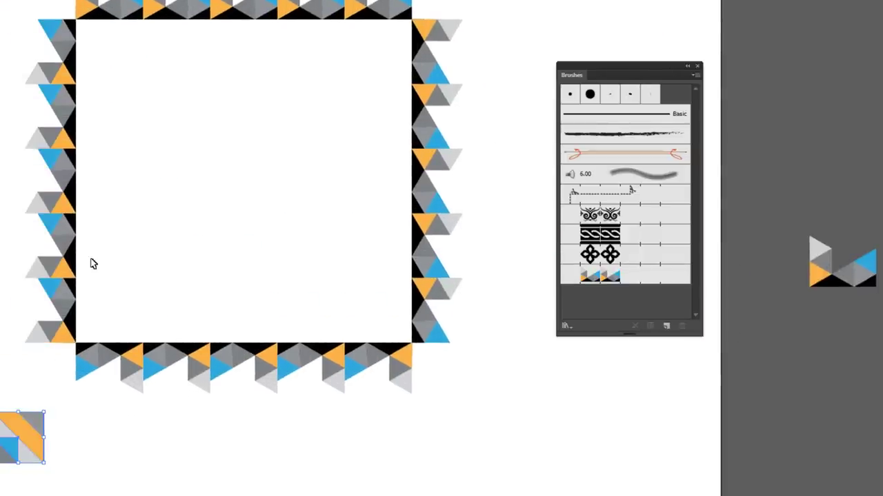
left_click(803, 308)
left_click(855, 285)
left_click_drag(857, 276, 270, 142)
left_click(247, 232)
mouse_move(239, 193)
left_mouse_down()
mouse_move(238, 225)
mouse_move(255, 214)
left_mouse_up()
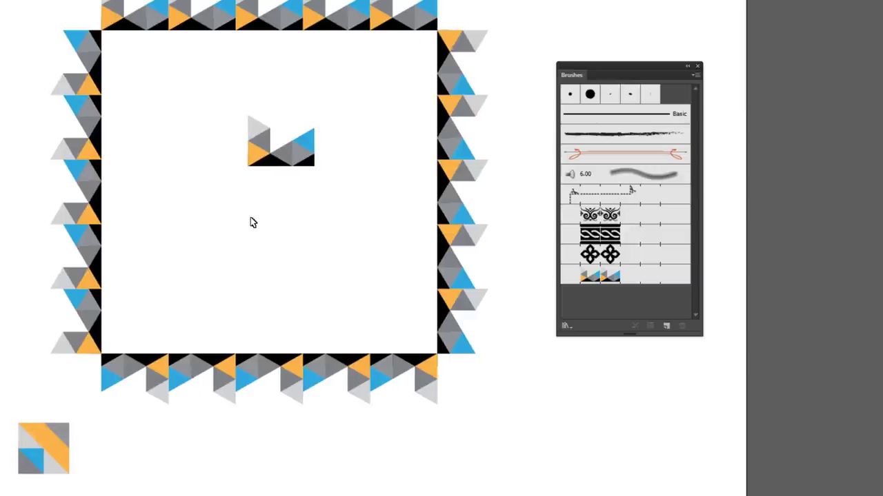
Reposition the triangle logo closer to the centre of the patterned square, undo unwanted moves, and leave the logo selected.
left_click(297, 165)
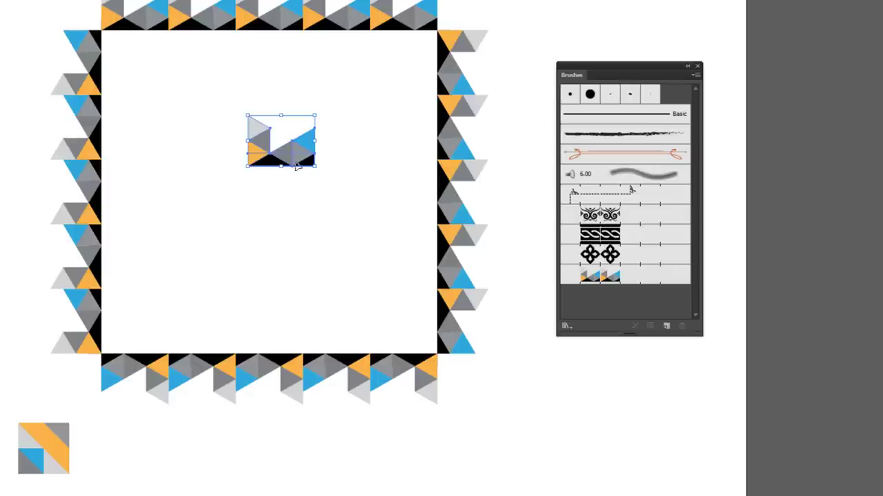
left_click_drag(295, 166, 336, 311)
key("ctrl+z")
key("ctrl+plus")
key("ctrl+z")
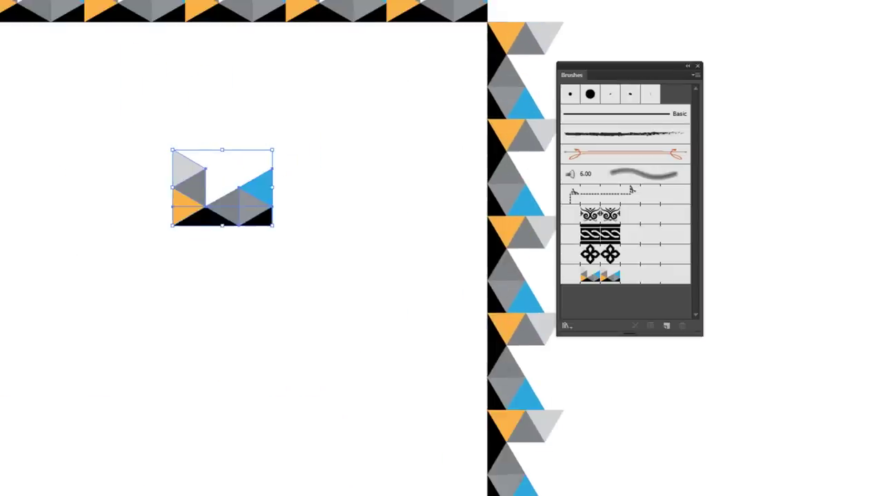
key("ctrl+z")
left_click(334, 299)
left_click_drag(335, 301, 373, 209)
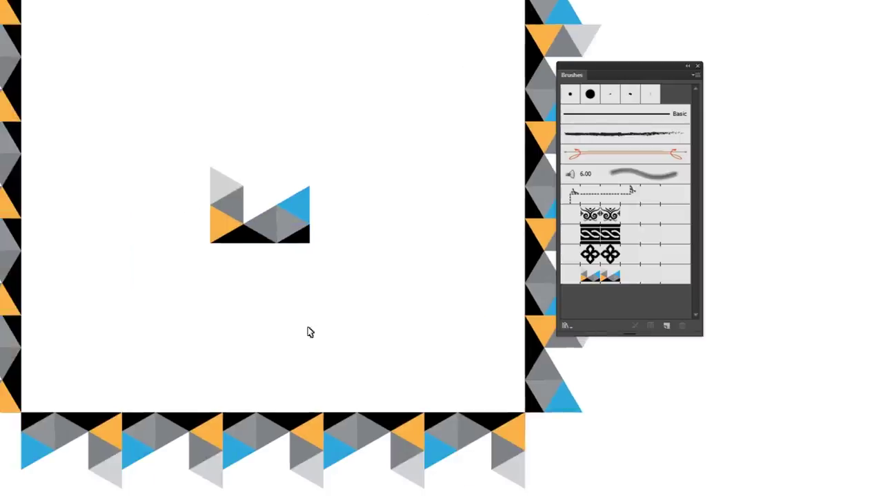
left_click(307, 441)
key("ctrl+z")
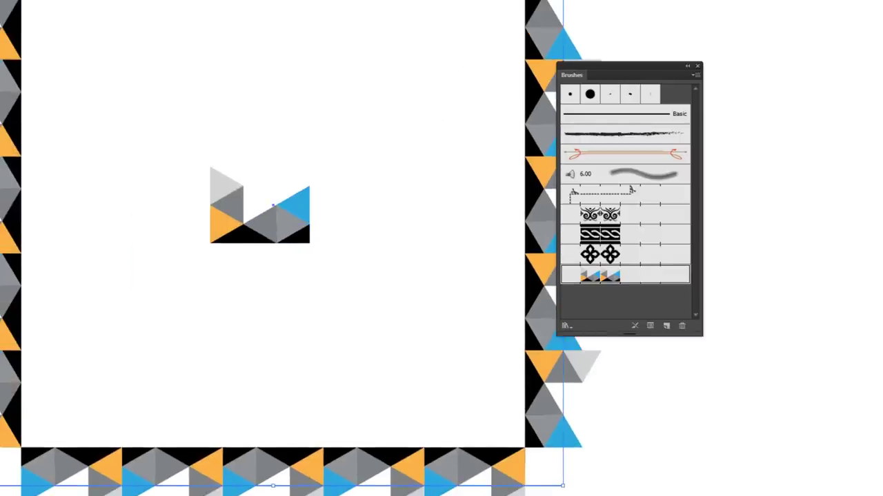
key("ctrl+z")
left_click(410, 106)
left_click_drag(300, 230, 309, 229)
left_click(276, 234)
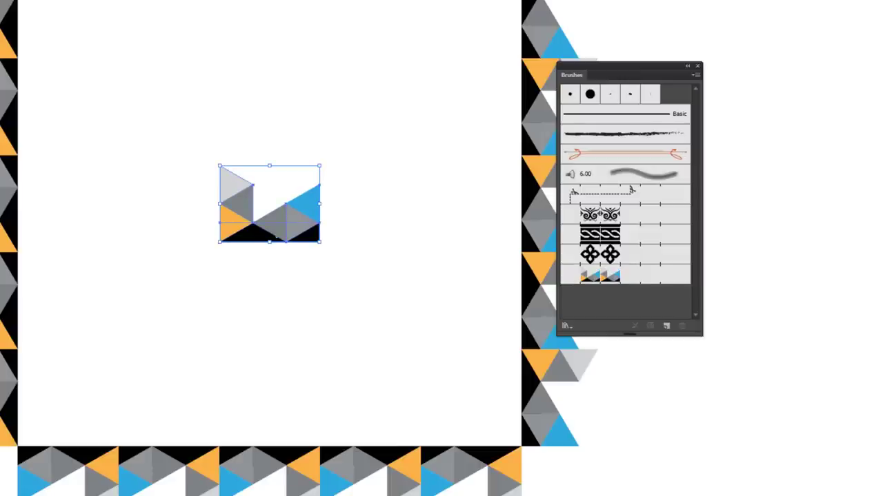
key("a")
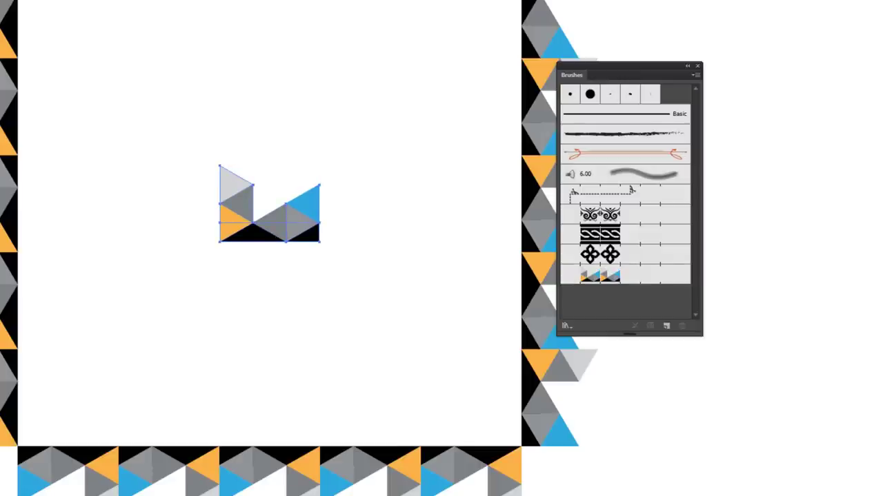
key("v")
left_click(277, 270)
left_click(292, 233)
left_click_drag(292, 228, 189, 227)
left_click(299, 316)
key("ctrl+z")
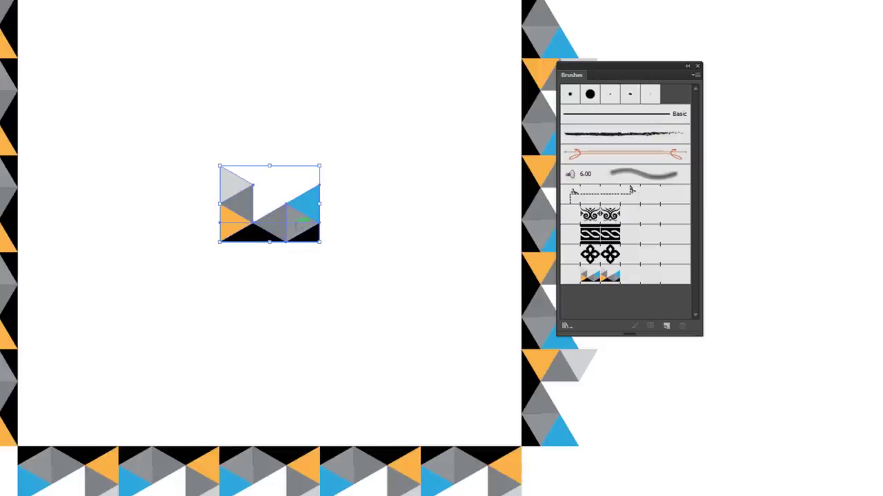
Duplicate the logo, rotate the copy 90° counterclockwise, and align its upper-right corner with the original's lower-left corner.
left_click_drag(296, 231, 224, 294)
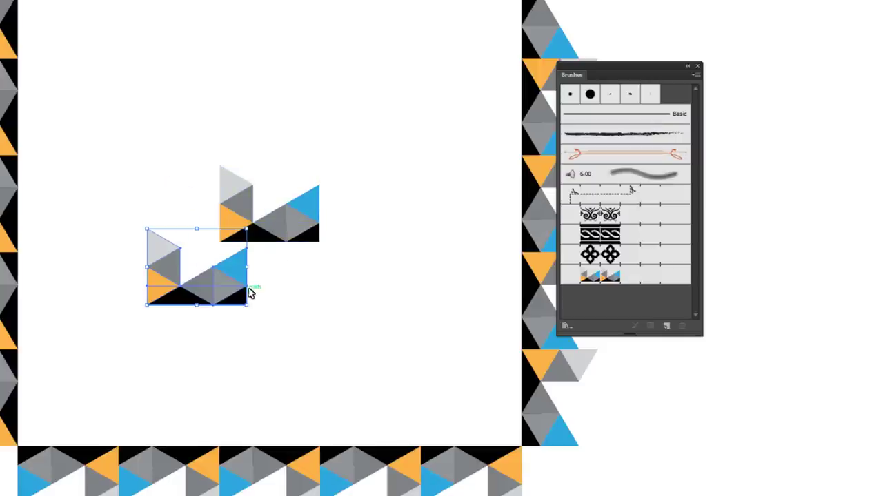
left_click_drag(253, 227, 121, 204)
left_click(284, 315)
left_click_drag(186, 315, 172, 339)
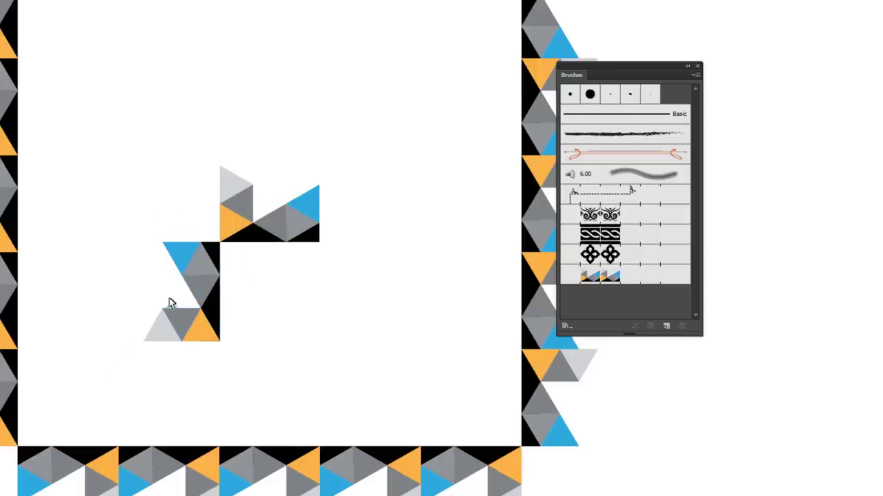
left_click(211, 292)
left_click(306, 315)
Select only the striped square corner tile and move it into the frame, above and left of the two logos.
left_click_drag(175, 402, 300, 177)
left_click(98, 335)
left_click_drag(186, 343, 127, 440)
left_click_drag(25, 423, 185, 110)
key("ctrl+z")
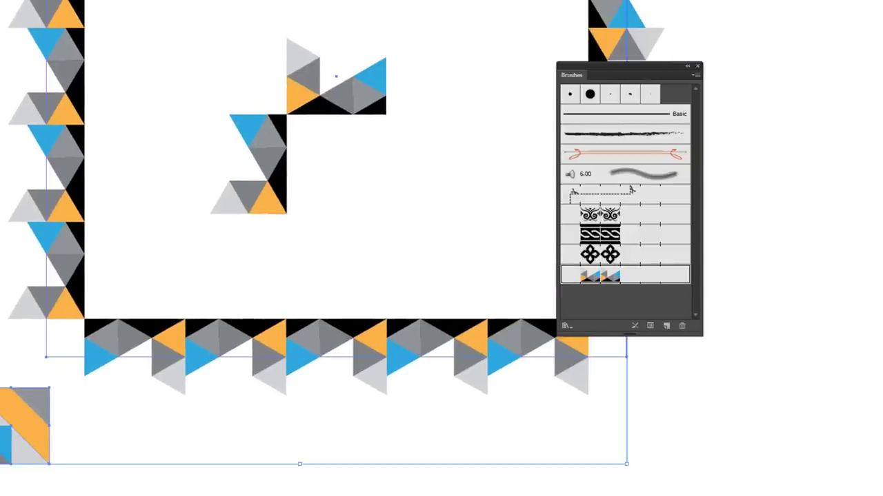
left_click_drag(0, 376, 50, 484)
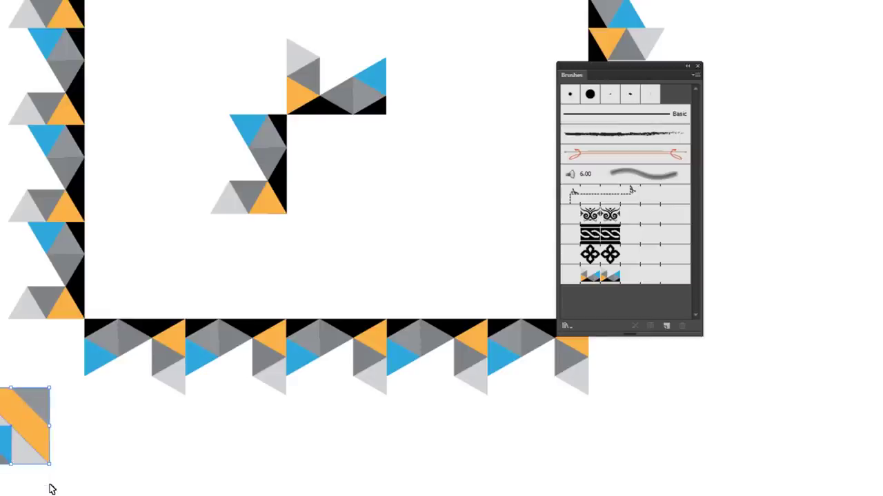
left_click_drag(22, 422, 182, 150)
left_click_drag(242, 119, 170, 283)
left_click_drag(103, 324, 138, 201)
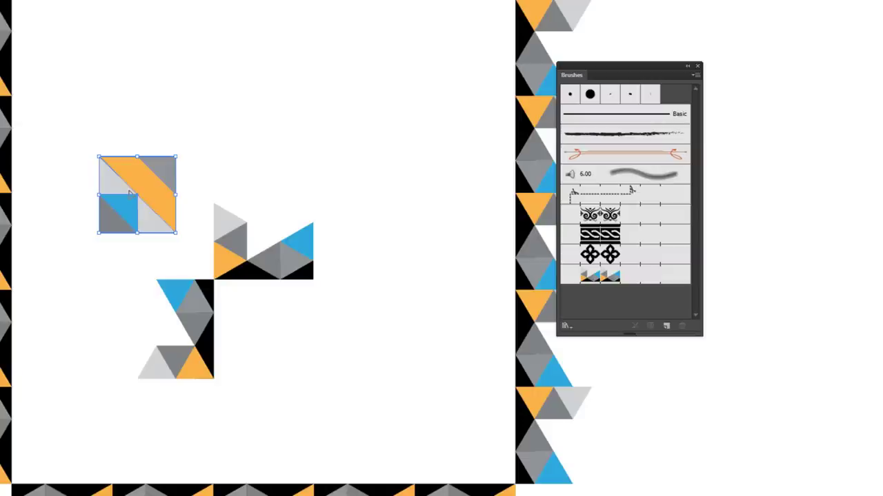
Fit the striped square tile into the corner directly above the rotated logo and left of the upright one.
scroll(128, 193, "down", 2)
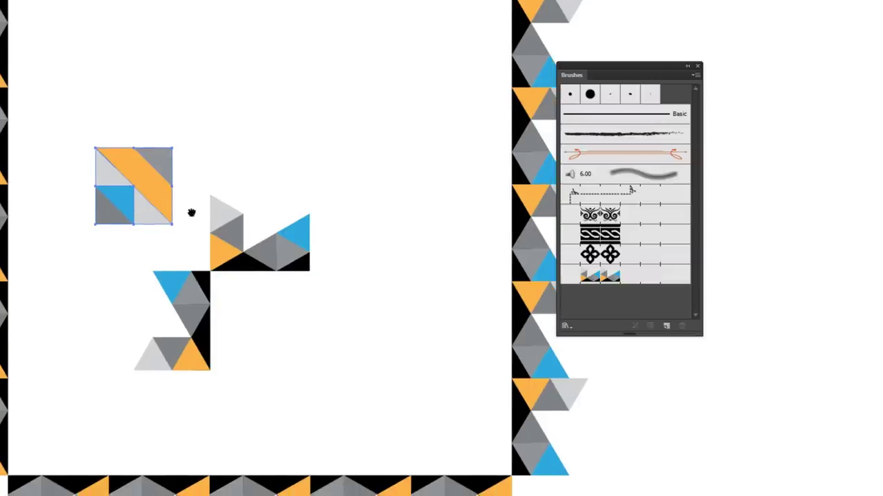
left_click_drag(130, 176, 166, 402)
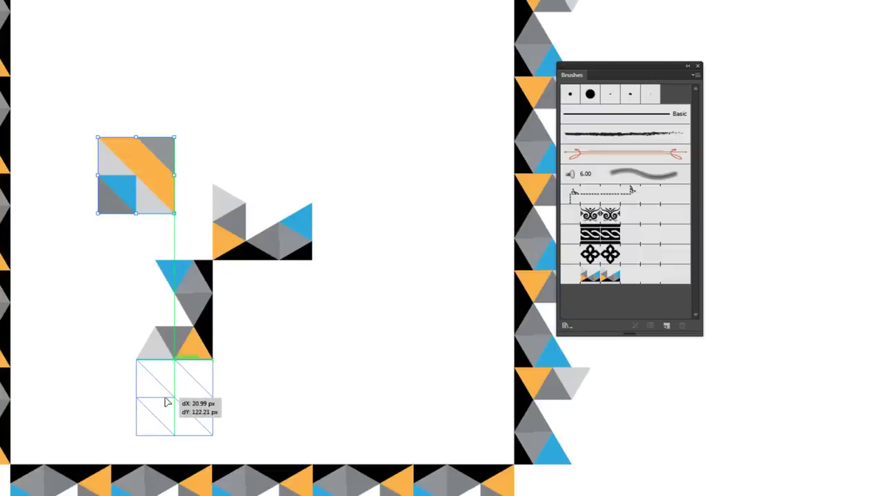
left_click_drag(166, 402, 181, 217)
left_click(289, 369)
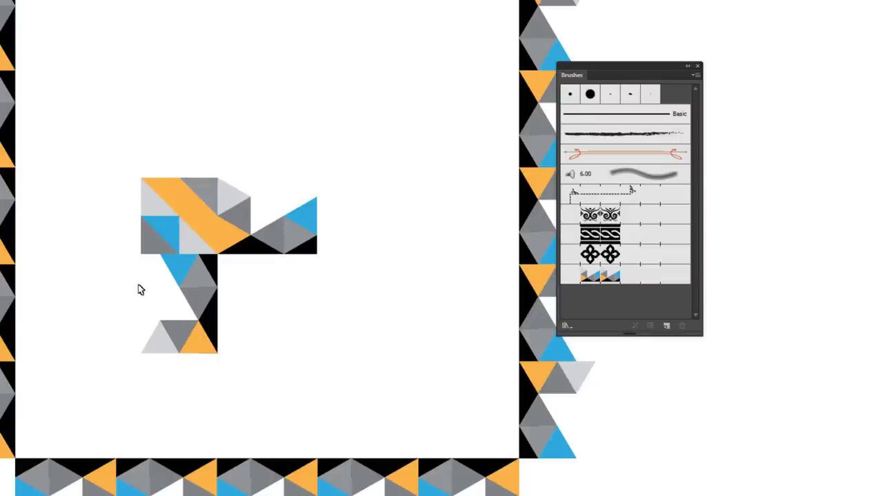
Switch to outline view and examine how the corner tile's edges and dimensions match the two adjoining logos.
left_click(162, 194)
left_click(214, 107)
left_click_drag(232, 266, 220, 276)
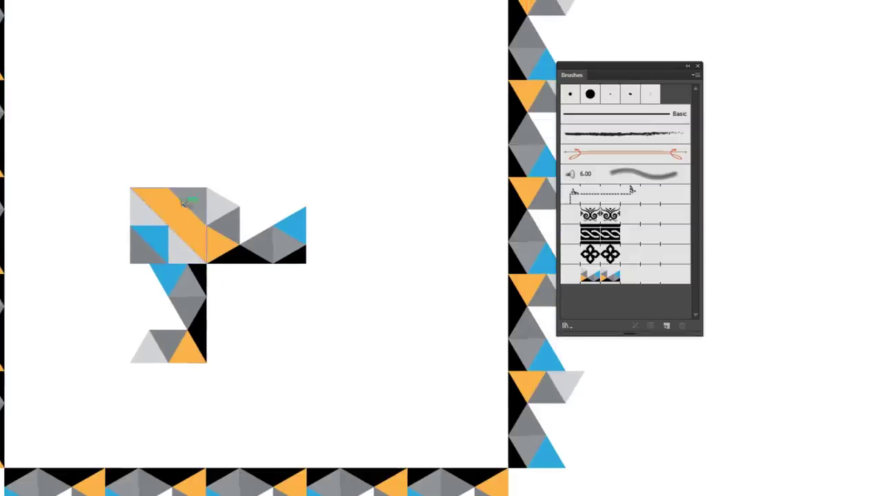
left_click(173, 227)
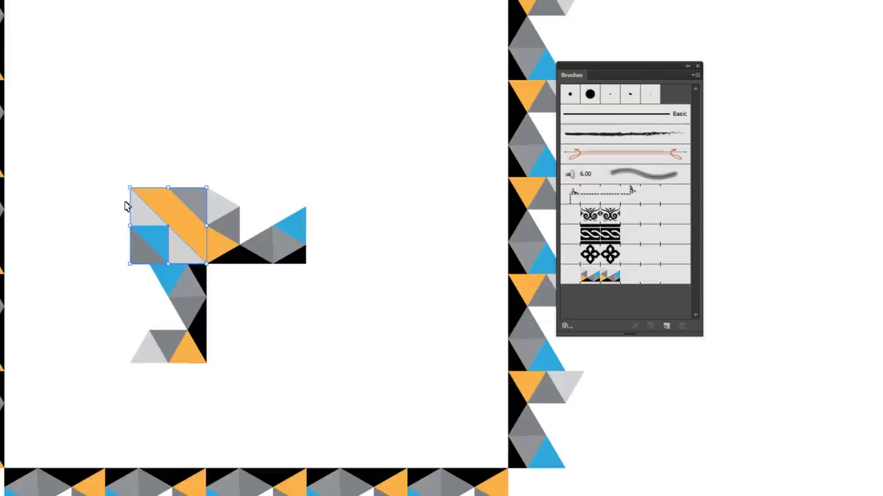
left_click(304, 334)
left_click(149, 225)
key("ctrl+y")
left_click(170, 207)
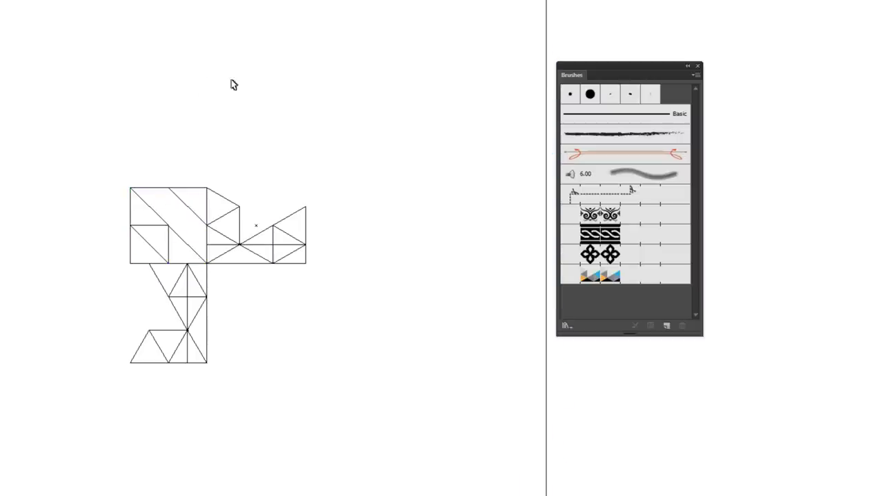
mouse_move(230, 12)
left_mouse_down()
mouse_move(231, 191)
mouse_move(231, 1)
left_mouse_up()
left_click_drag(192, 244, 188, 85)
left_click_drag(39, 158, 1, 166)
left_click_drag(413, 237, 246, 253)
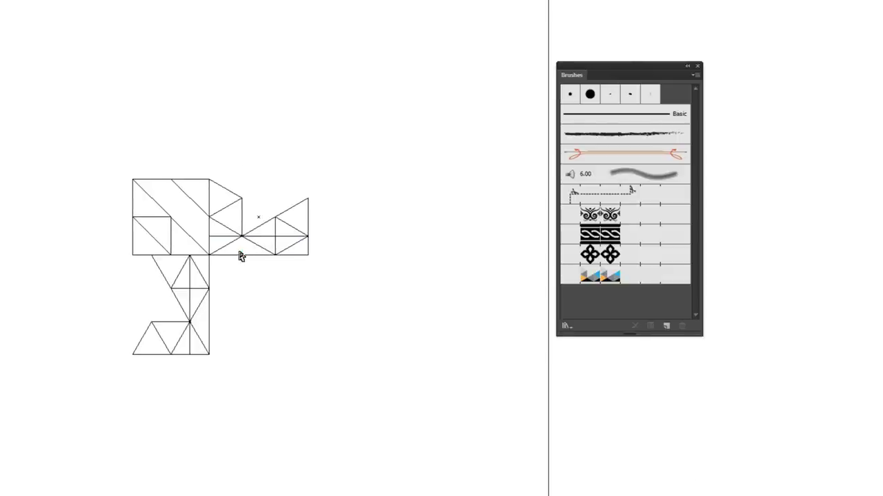
Switch from outline view back to the full-colour preview of the corner tile and the two adjoining logos.
key("ctrl+y")
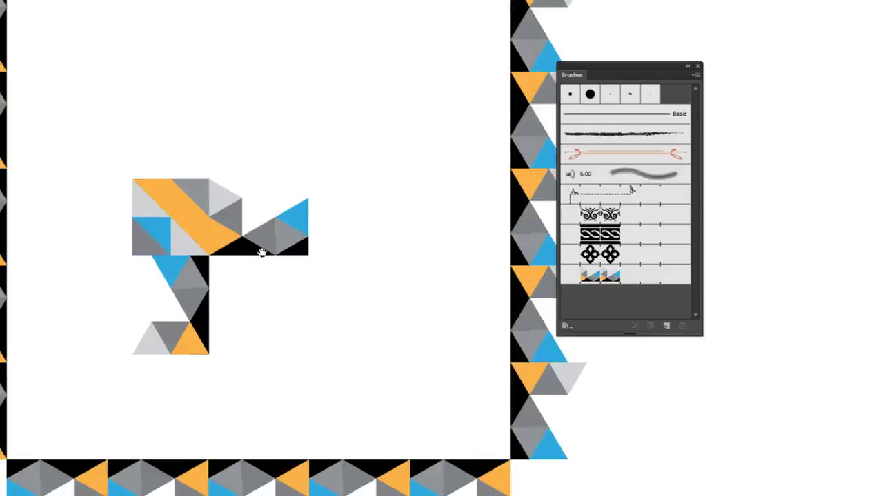
left_click_drag(262, 253, 233, 244)
left_click(136, 196)
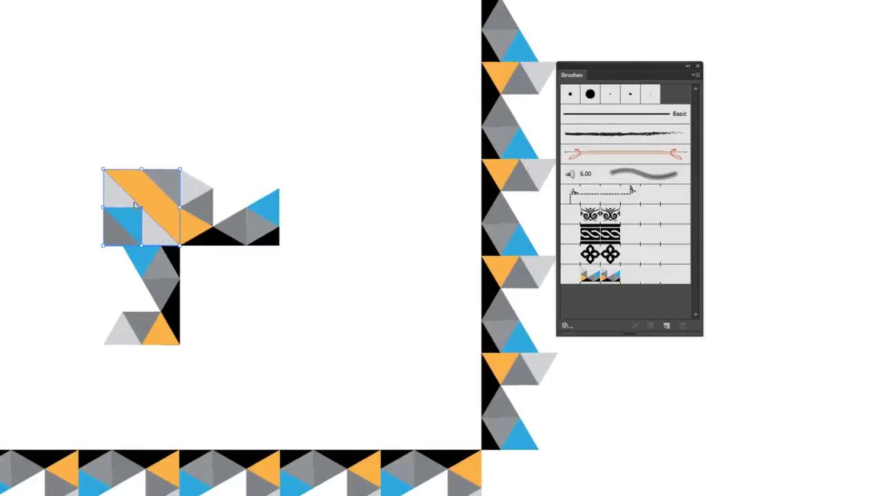
left_click(171, 132)
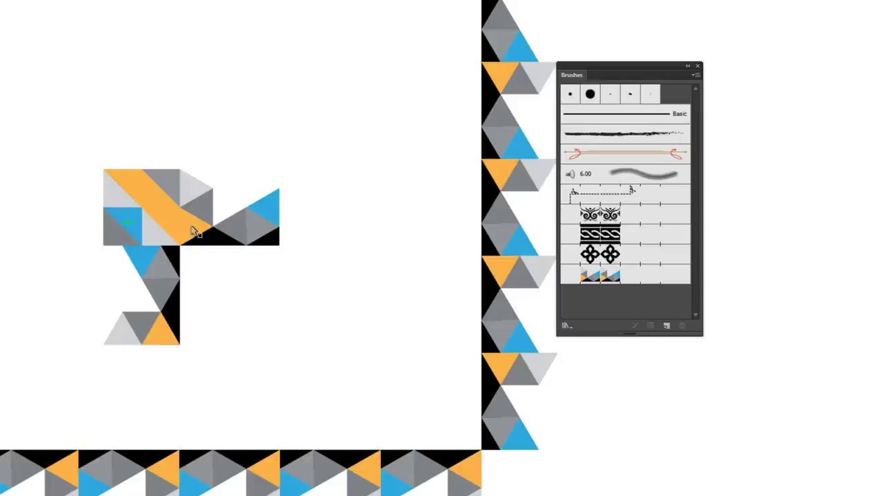
left_click(145, 210)
mouse_move(133, 205)
left_mouse_down()
mouse_move(564, 282)
mouse_move(210, 223)
left_mouse_up()
mouse_move(100, 211)
left_mouse_down()
mouse_move(178, 213)
mouse_move(569, 278)
left_mouse_up()
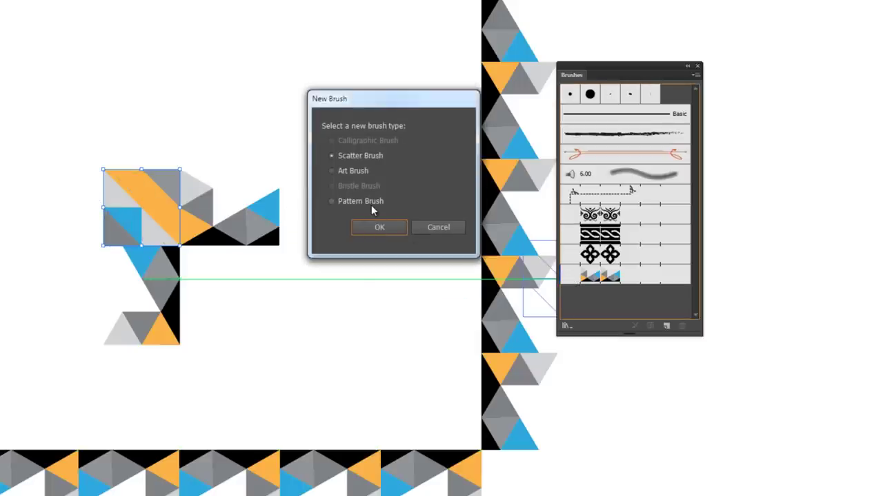
left_click(363, 202)
left_click(375, 228)
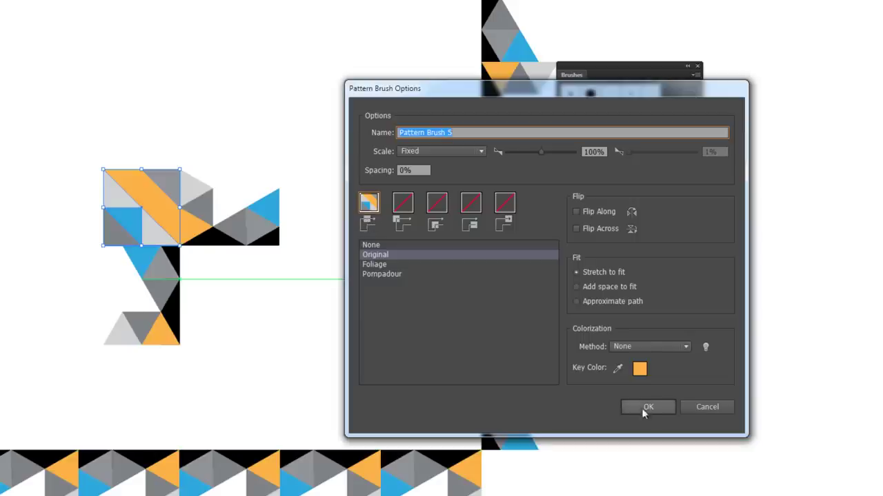
left_click(695, 408)
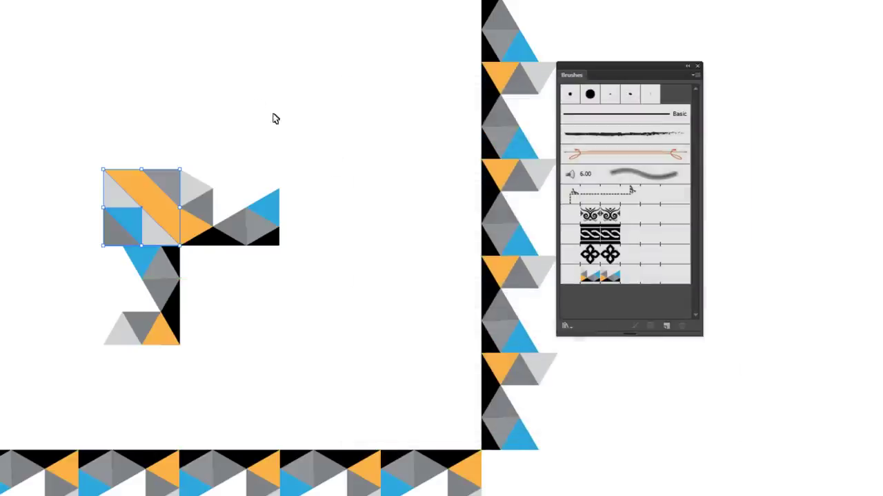
left_click(198, 112)
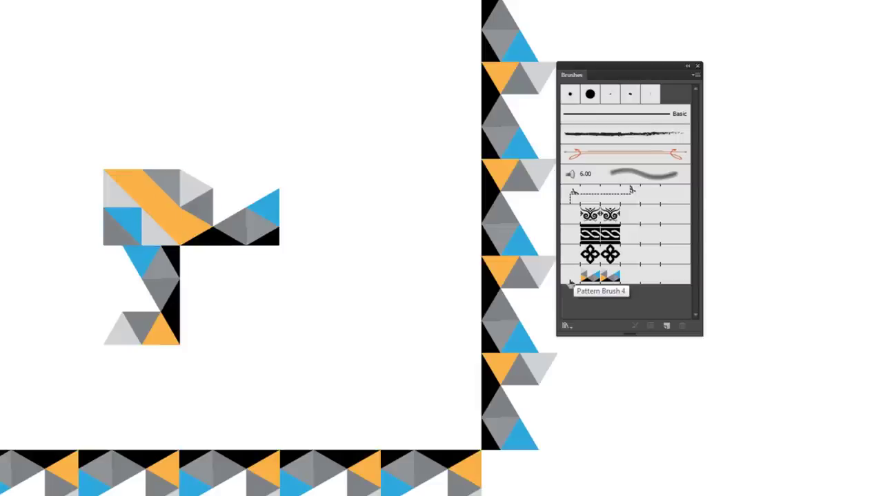
Add the striped square tile to Pattern Brush 4 as its outer corner tile and apply the change to the existing strokes.
left_click(122, 194)
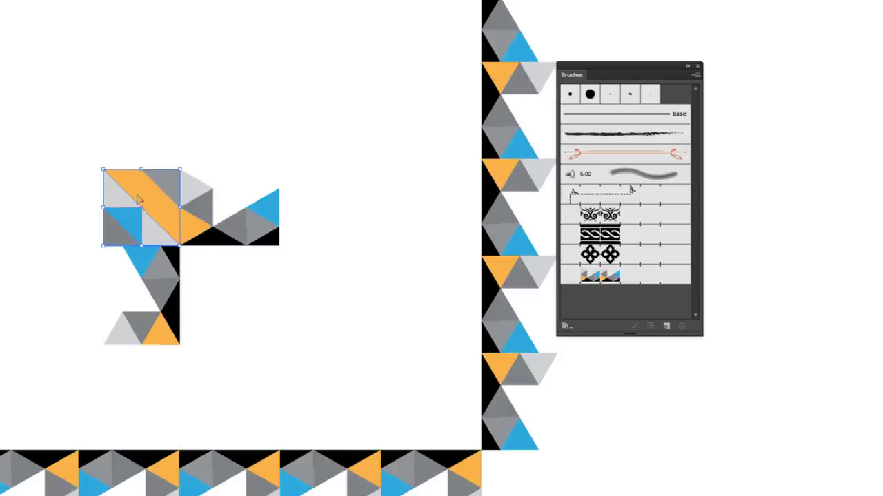
mouse_move(153, 210)
left_mouse_down()
mouse_move(402, 271)
mouse_move(558, 271)
mouse_move(571, 277)
mouse_move(557, 273)
mouse_move(570, 277)
mouse_move(561, 276)
mouse_move(568, 288)
mouse_move(555, 275)
mouse_move(569, 276)
left_mouse_up()
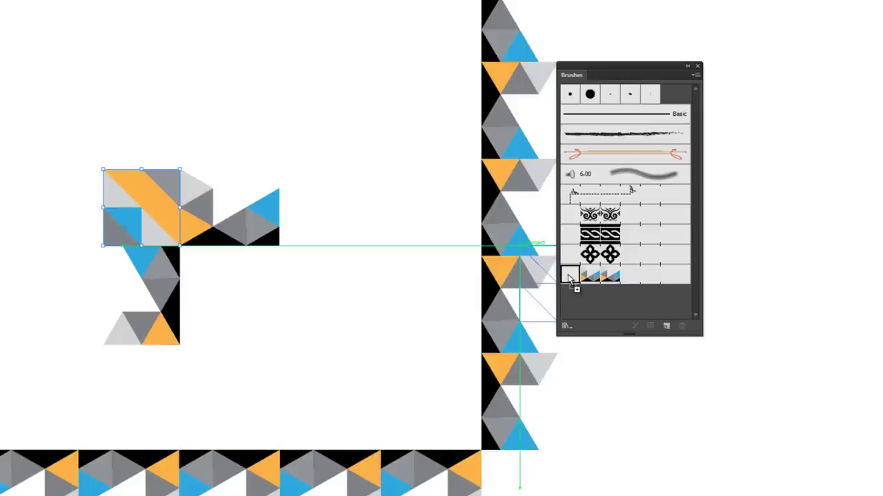
left_click_drag(569, 277, 569, 277)
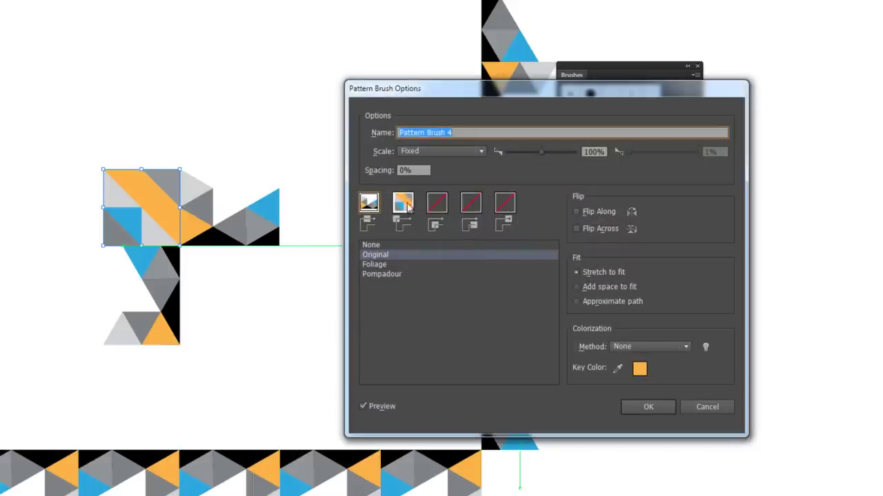
left_click(642, 407)
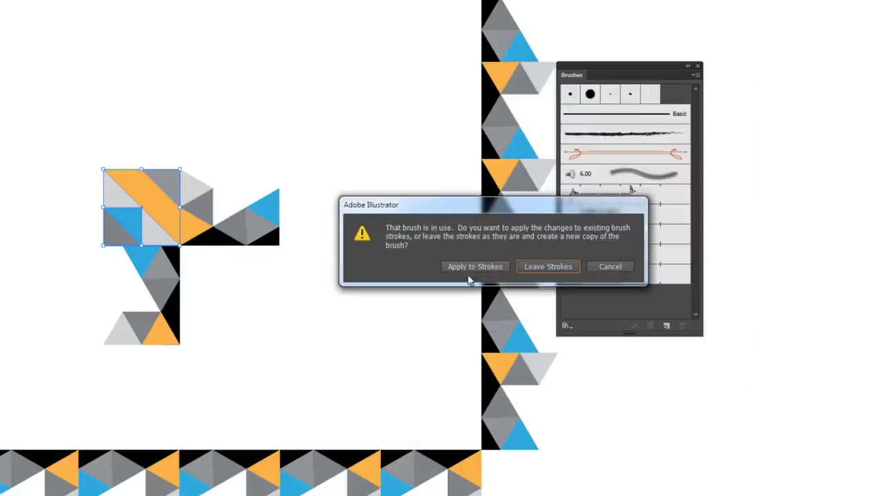
left_click(468, 271)
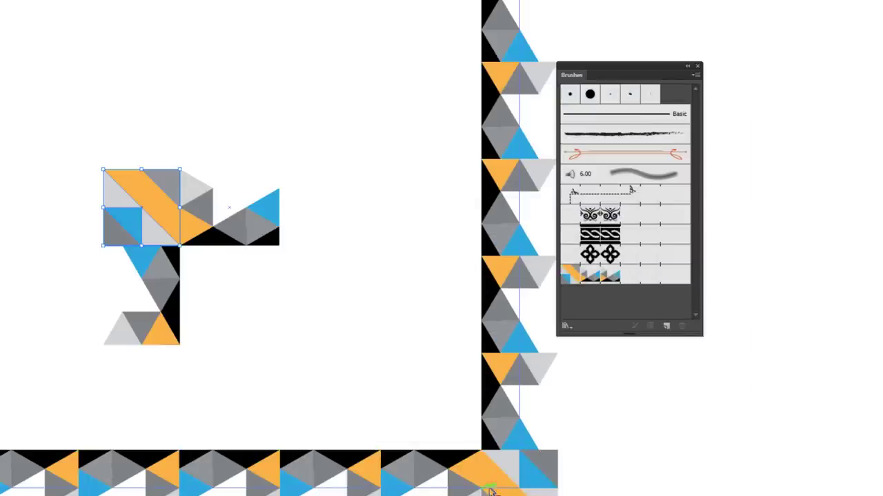
Examine how the striped square tile joins the logo pattern at the corners of the square frame.
key("ctrl+minus")
key("ctrl+minus")
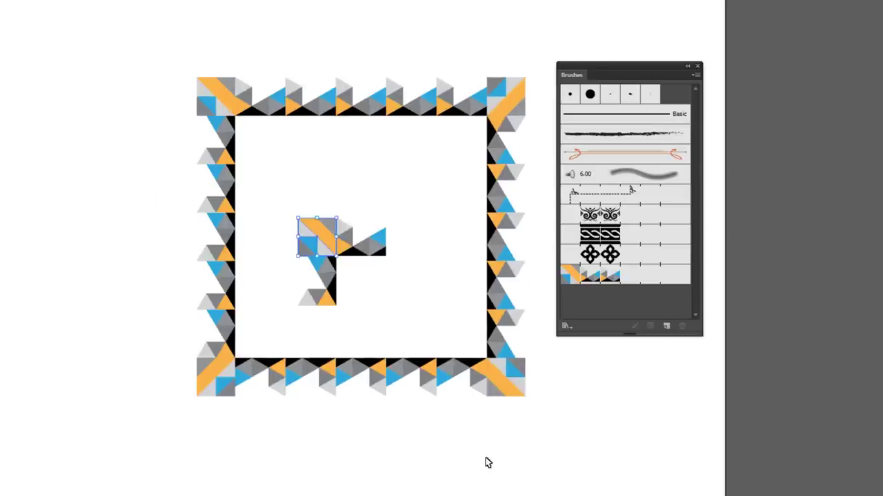
left_click_drag(318, 330, 266, 364)
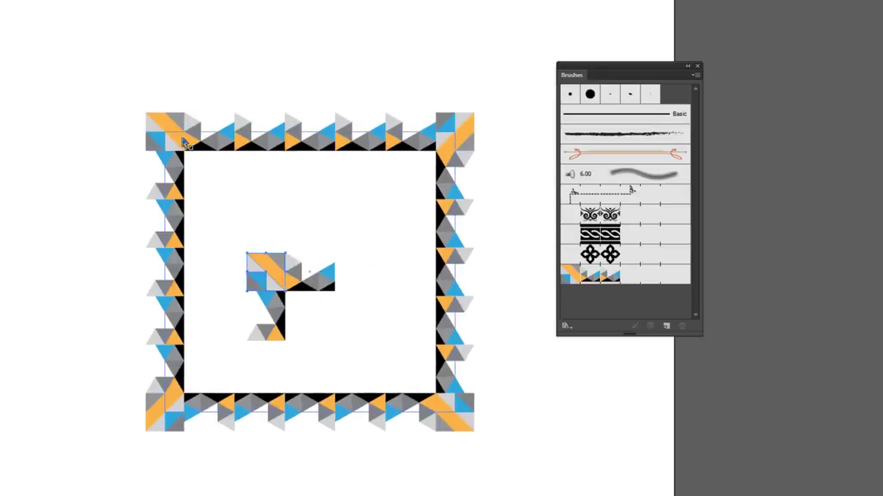
scroll(191, 158, "up", 2)
mouse_move(191, 157)
left_mouse_down()
mouse_move(323, 250)
mouse_move(240, 191)
mouse_move(158, 160)
left_mouse_up()
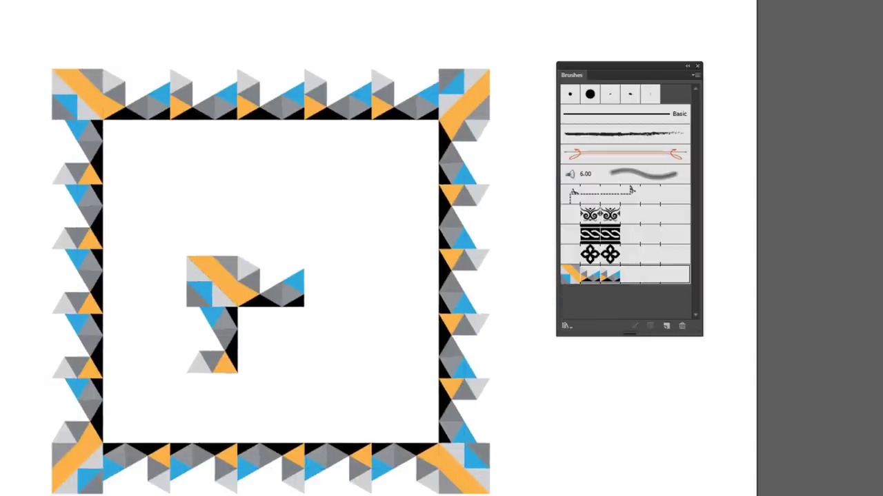
left_click_drag(191, 92, 214, 135)
key("ctrl+shift+a")
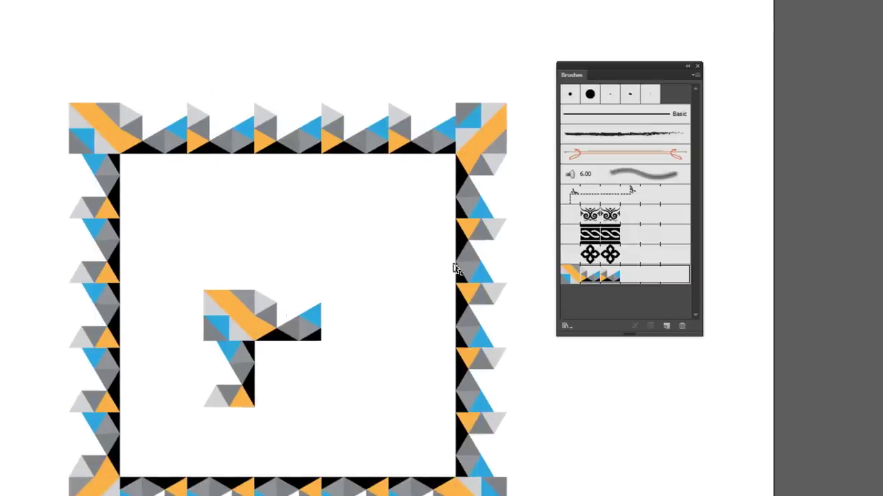
Undo the brush's corner tile change and delete the dark grey triangles from the striped tile's lower-left and upper-right corners.
key("ctrl+z")
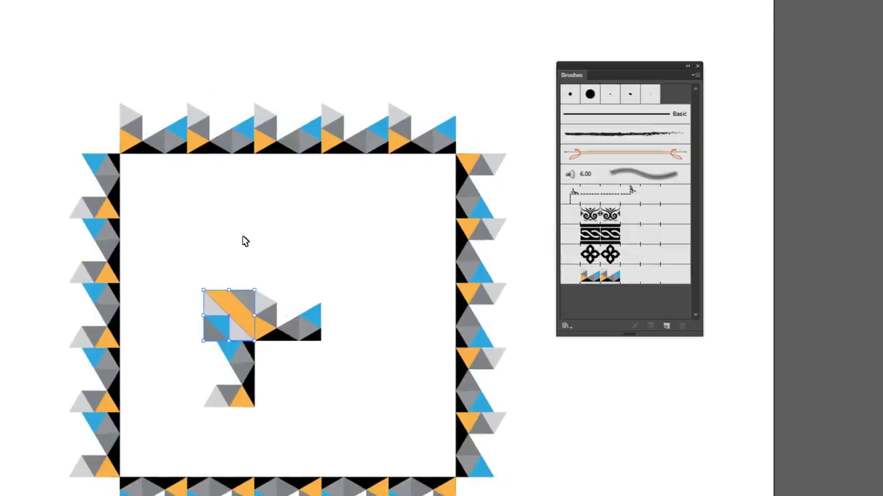
key("ctrl+=")
left_click_drag(341, 313, 454, 224)
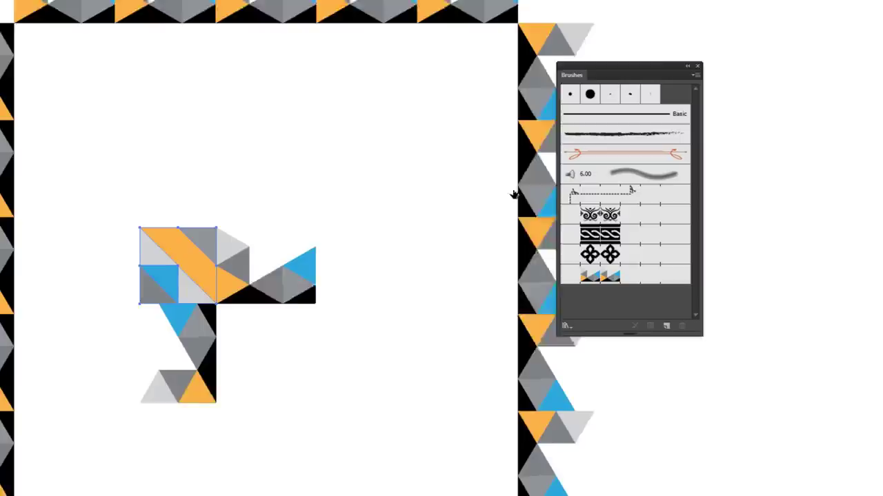
key("ctrl+plus")
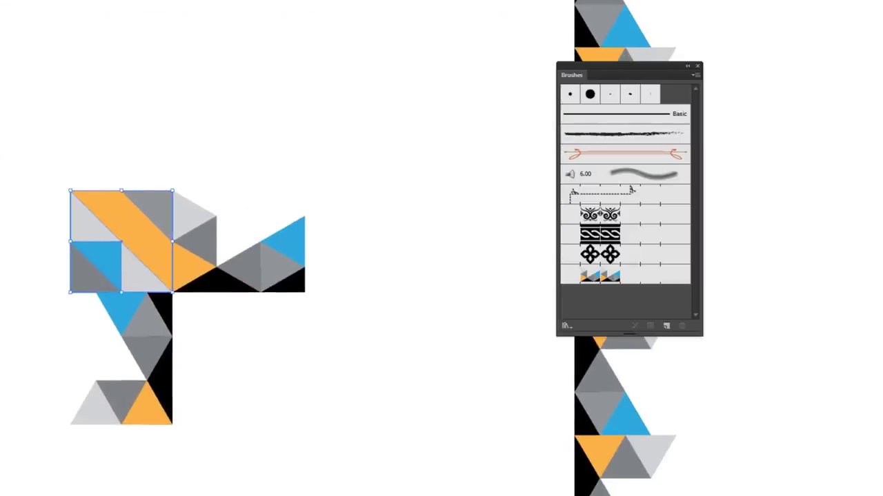
left_click(169, 64)
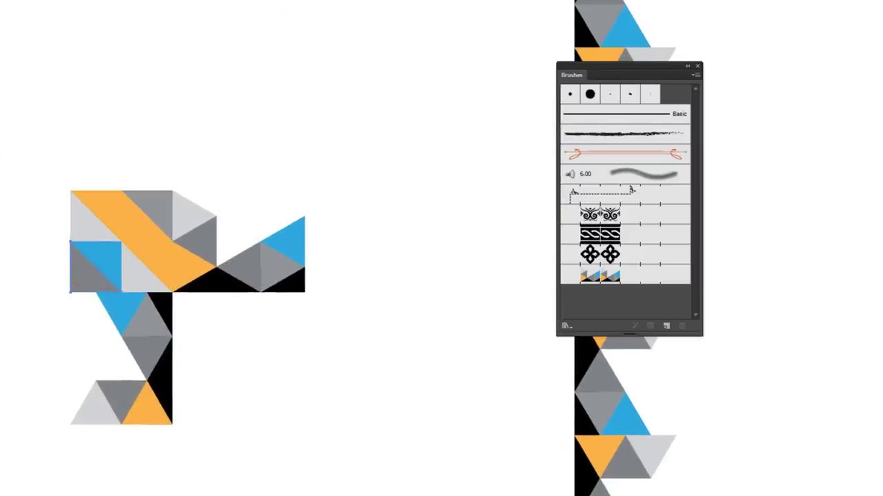
left_click(74, 280)
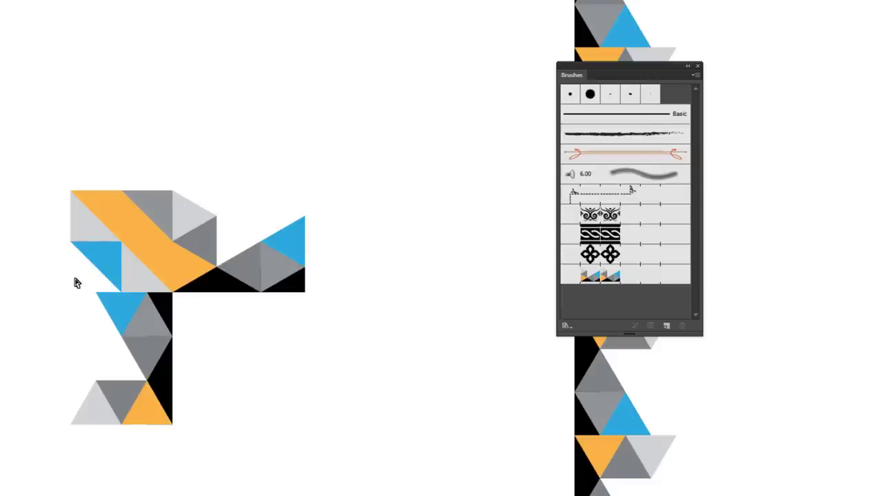
left_click(159, 205)
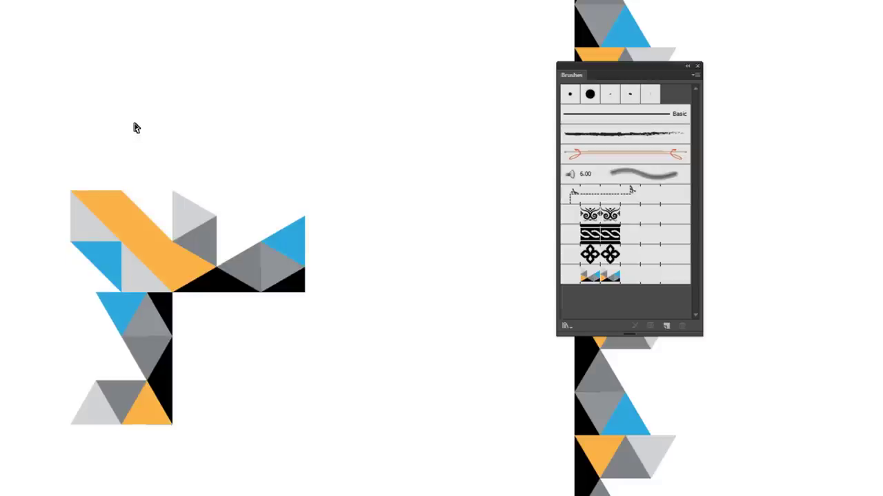
Add the trimmed striped tile to Pattern Brush 4 as its outer corner tile, applying the change to the existing strokes.
key("ctrl+minus")
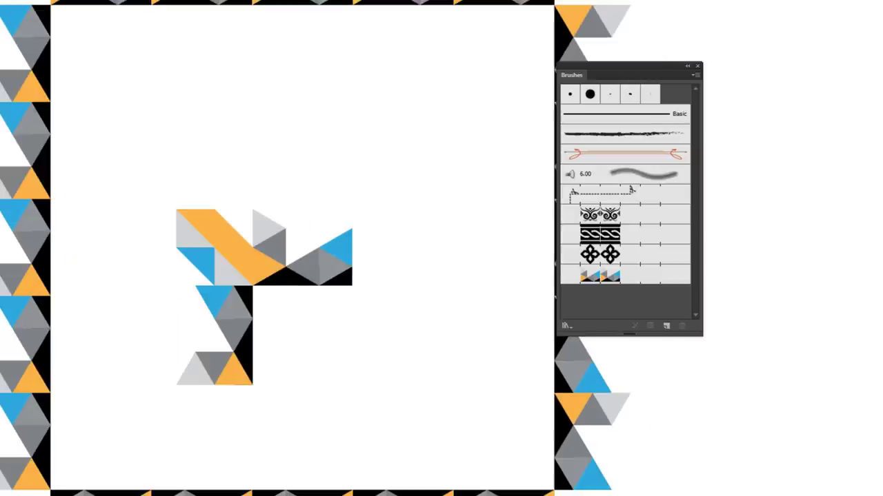
mouse_move(167, 189)
left_mouse_down()
mouse_move(218, 269)
mouse_move(570, 275)
left_mouse_up()
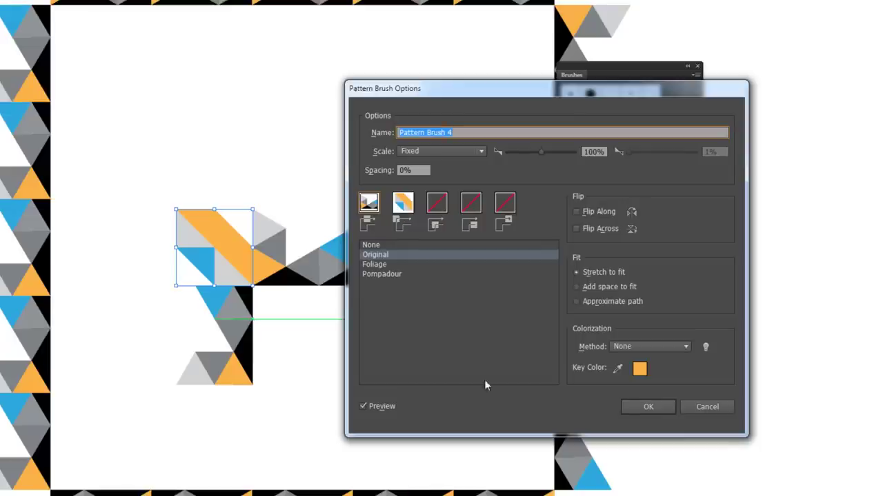
left_click(639, 408)
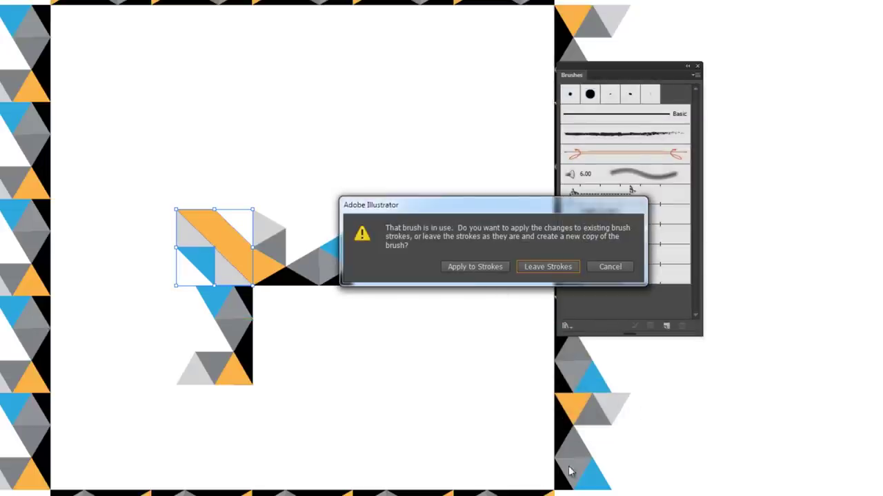
left_click(466, 266)
Examine the square frame's corners and sides to check how the trimmed tile continues the logo pattern.
key("ctrl+minus")
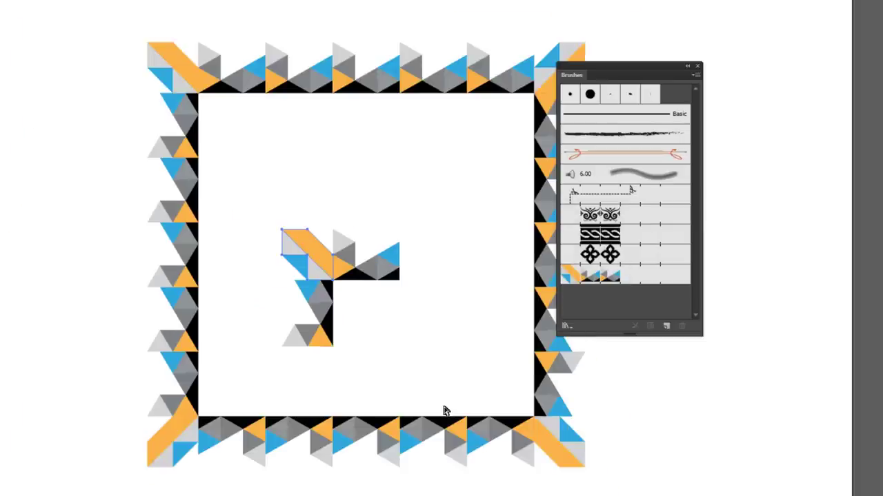
left_click_drag(399, 321, 299, 335)
left_click(573, 396)
key("ctrl+minus")
key("ctrl+plus")
key("ctrl+plus")
left_click_drag(234, 249, 350, 346)
left_click_drag(122, 191, 237, 310)
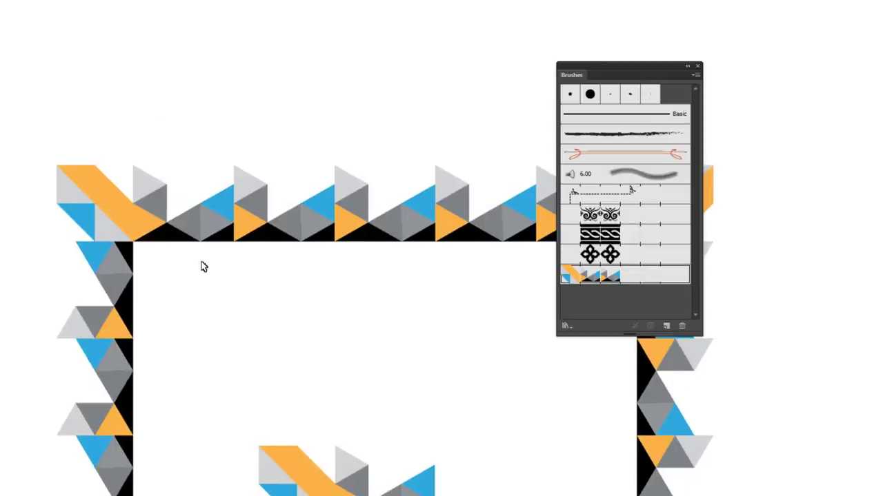
key("ctrl+minus")
key("ctrl+minus")
key("ctrl+plus")
left_click_drag(319, 300, 179, 225)
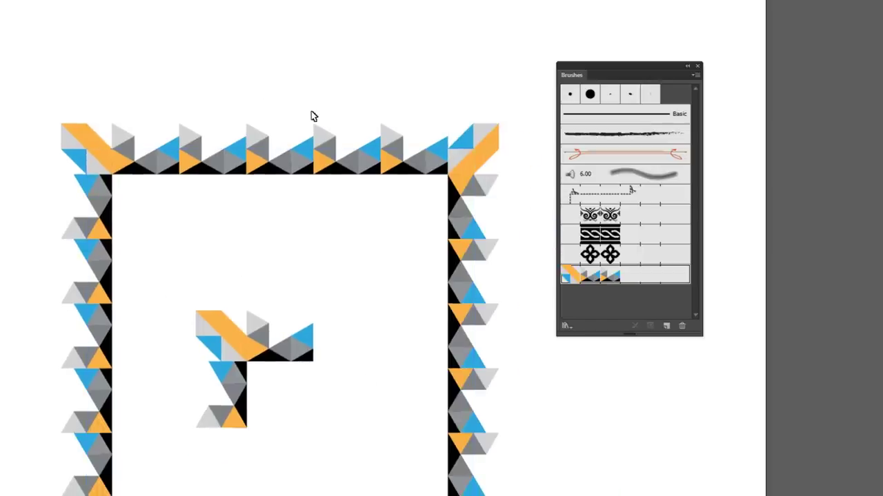
left_click_drag(307, 124, 237, 52)
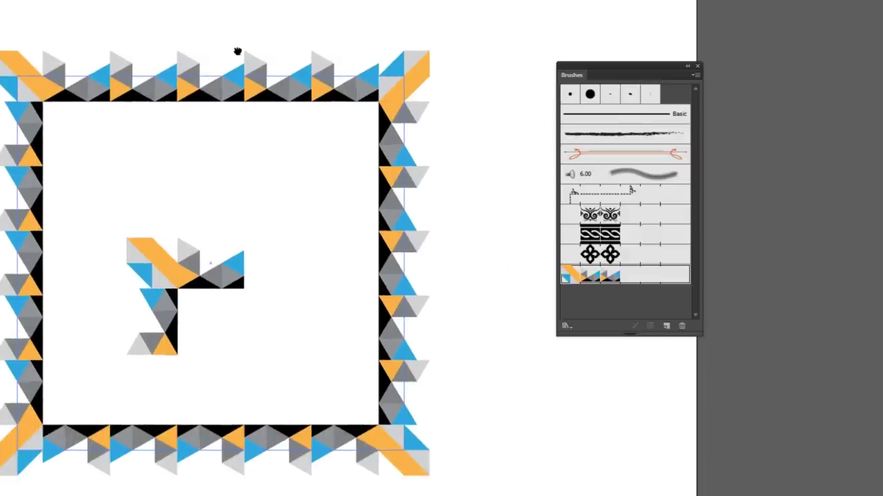
Delete the square frame surrounding the two logos and the corner tile.
left_click_drag(247, 73, 187, 117)
left_click_drag(211, 202, 220, 109)
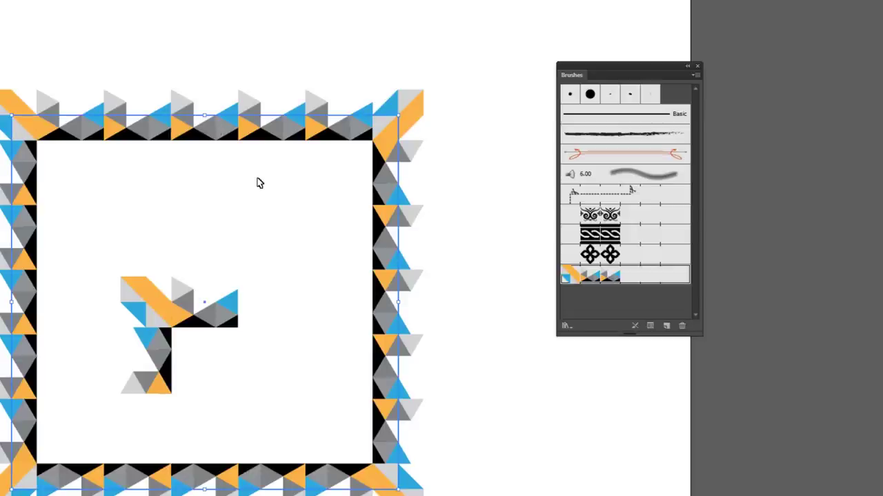
key("Delete")
Add the striped corner tile to Pattern Brush 4 as its inner corner tile as well, keeping the other brush options.
left_click(148, 309)
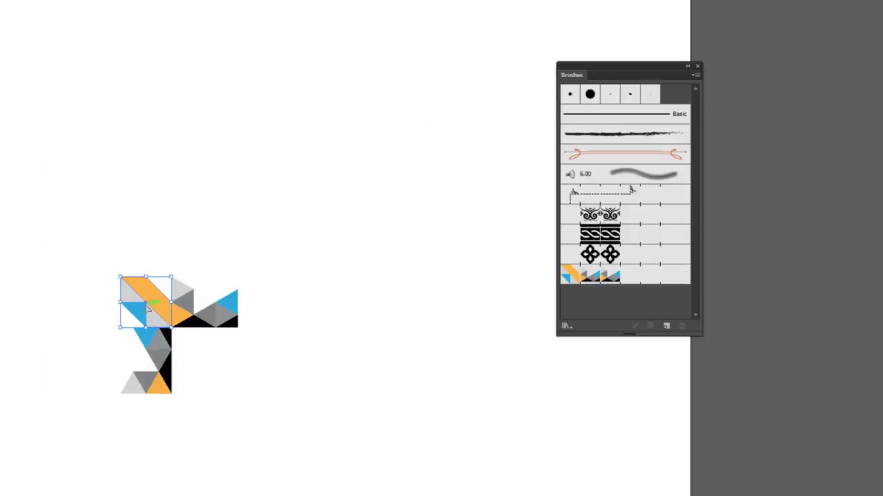
left_click(273, 254)
key("ctrl+plus")
mouse_move(92, 263)
left_mouse_down()
mouse_move(209, 239)
mouse_move(203, 234)
left_mouse_up()
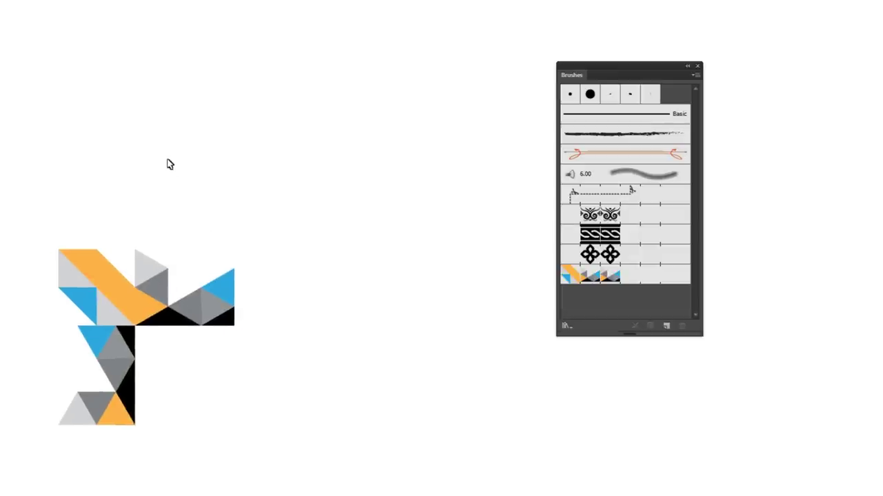
left_click(62, 283)
left_click(209, 144)
left_click(83, 281)
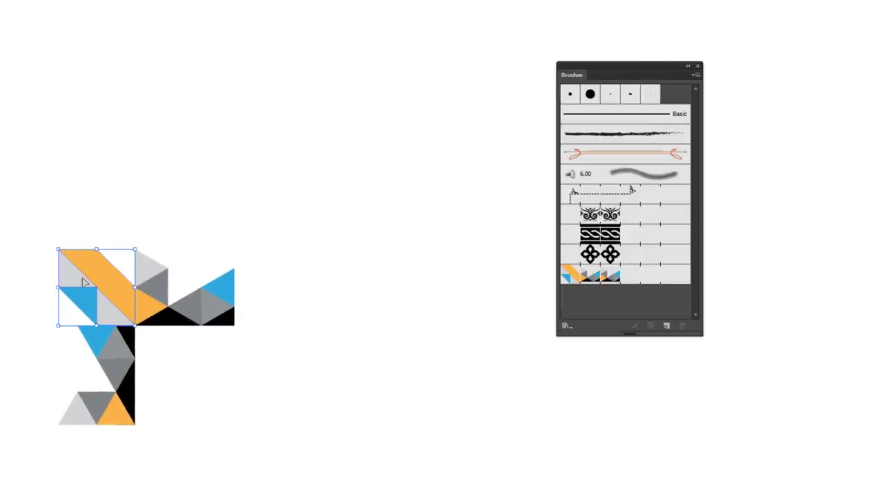
mouse_move(88, 296)
left_mouse_down()
mouse_move(236, 276)
mouse_move(552, 293)
mouse_move(629, 277)
left_mouse_up()
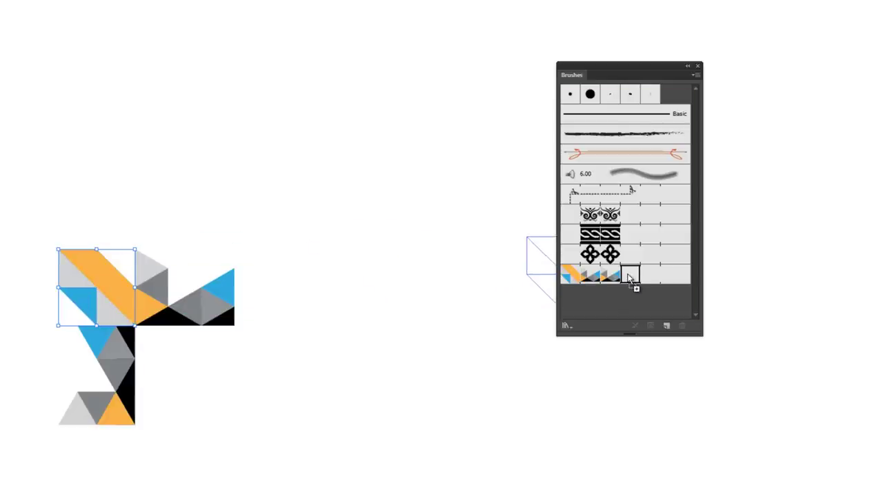
left_click_drag(628, 277, 629, 277)
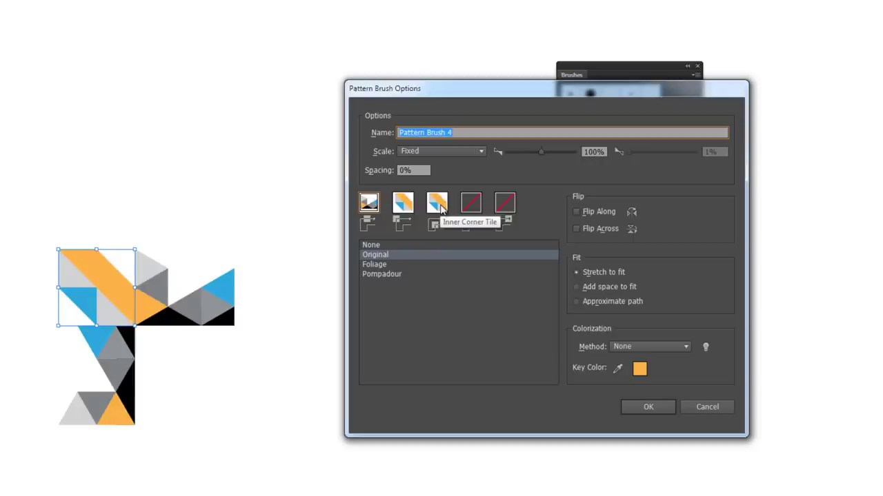
left_click(647, 407)
left_click(338, 191)
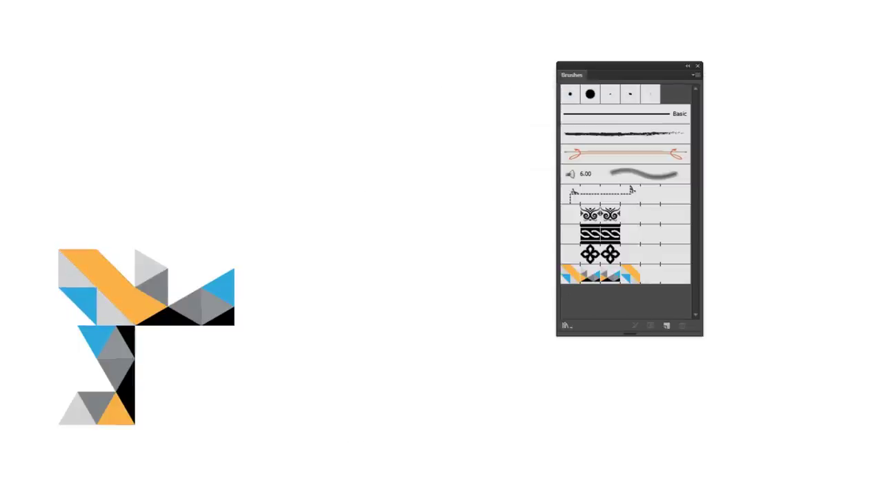
Draw an open stepped path with the Pen tool above the tiles, with three straight segments forming an outer and an inner corner.
left_click_drag(224, 85, 221, 252)
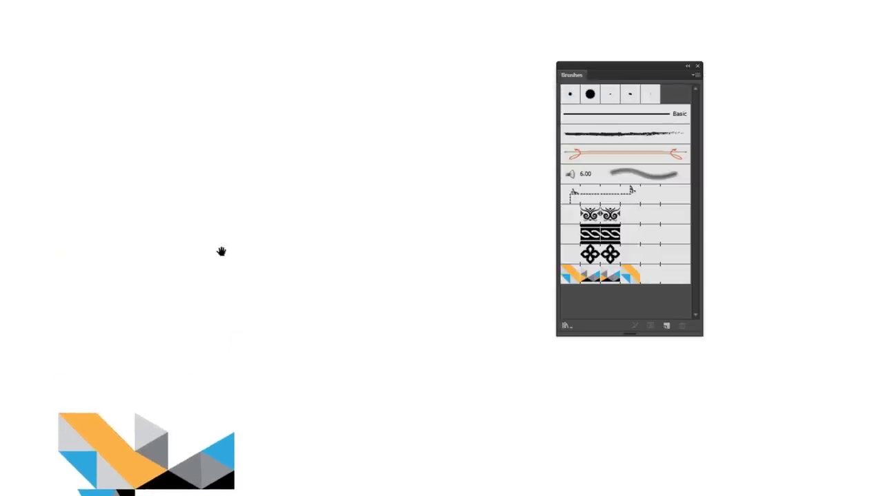
key("p")
left_click(100, 290)
left_click(101, 136)
left_click(287, 135)
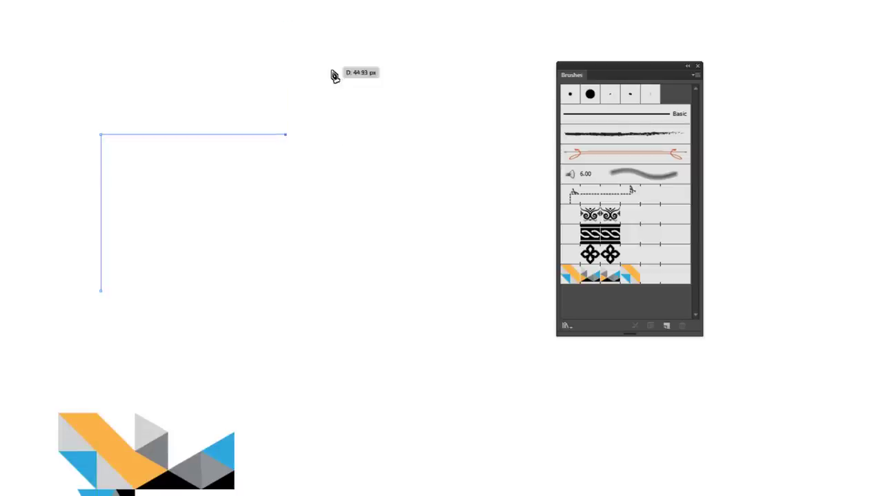
left_click_drag(299, 39, 314, 124)
left_click(294, 55)
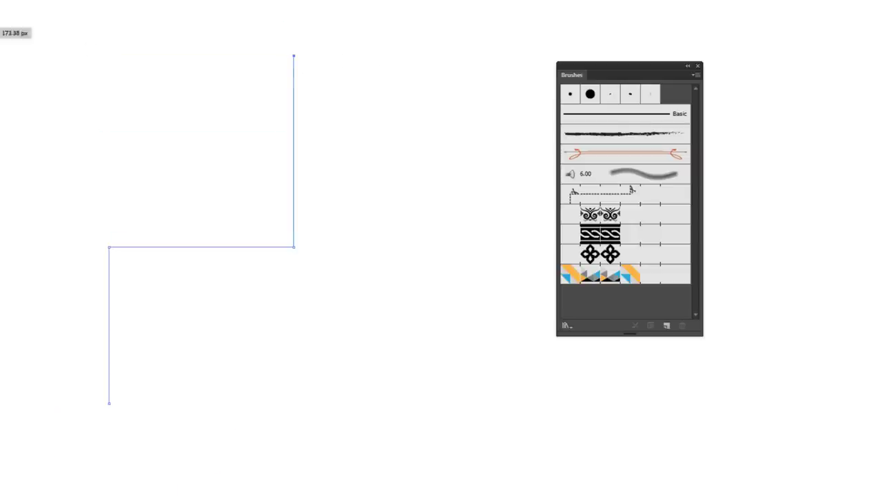
Apply Pattern Brush 4 to the stepped path and check how the two corner tiles meet the side tiles.
key("v")
left_click_drag(195, 220, 196, 187)
left_click_drag(182, 144, 318, 271)
left_click(570, 277)
left_click(397, 313)
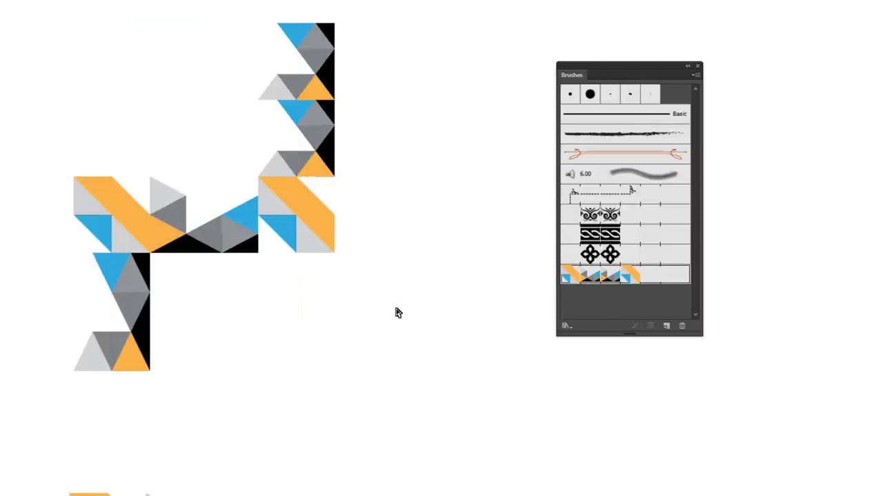
left_click(122, 222)
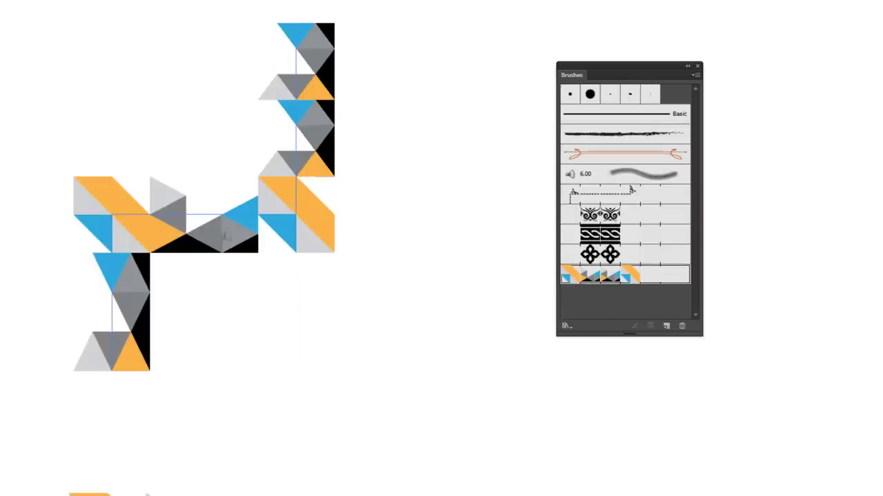
left_click(345, 48)
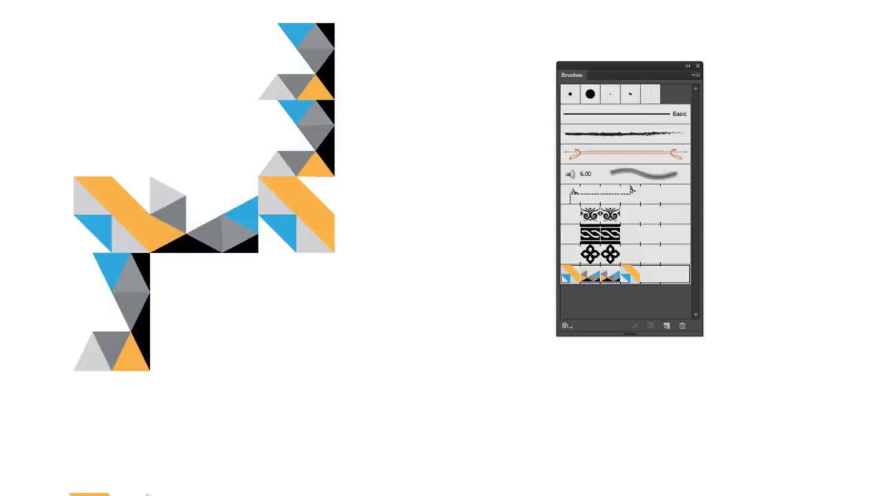
Replace the stepped path with a square and apply Pattern Brush 4 to its outline.
left_click_drag(19, 65, 266, 273)
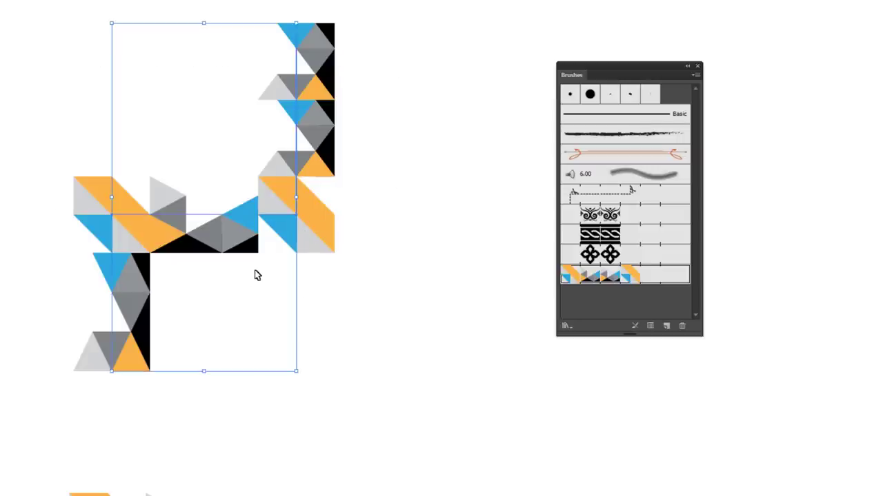
key("Delete")
left_click_drag(192, 160, 196, 310)
mouse_move(76, 101)
left_mouse_down()
mouse_move(276, 306)
mouse_move(342, 393)
left_mouse_up()
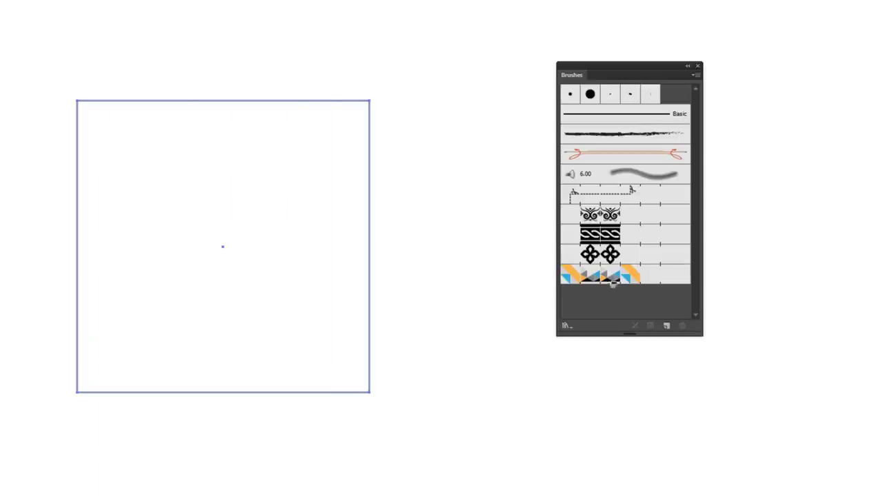
left_click(611, 280)
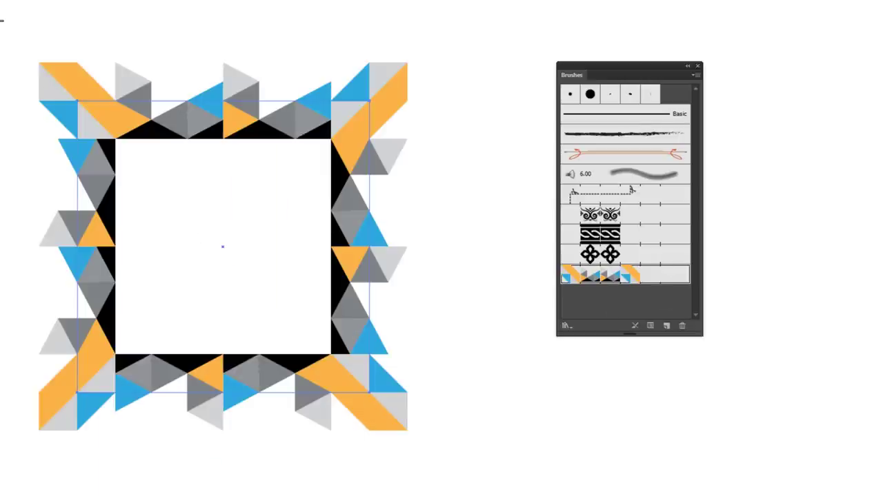
Delete the square frame and draw another open stepped path with three straight segments turning at right angles.
key("Delete")
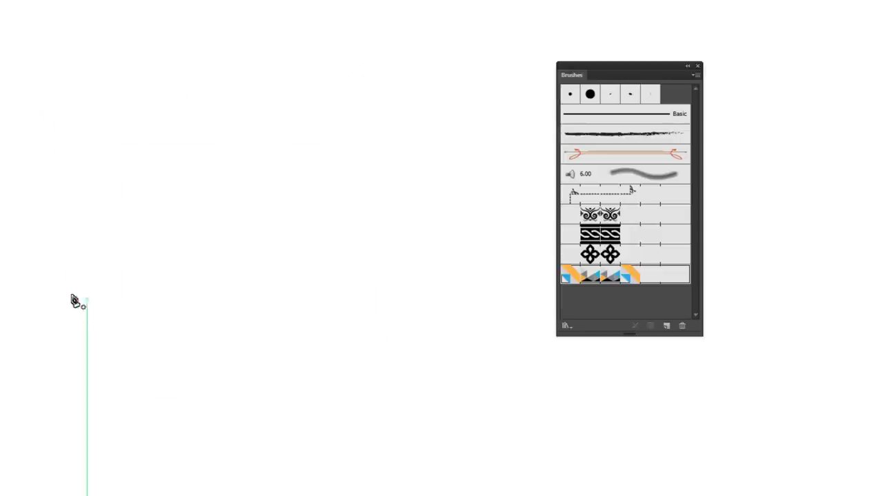
left_click(67, 383)
left_click(68, 222)
left_click(280, 223)
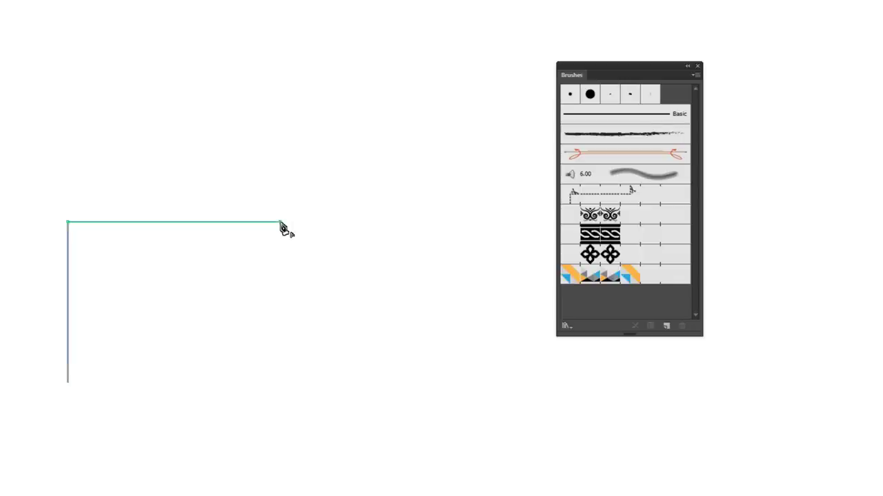
left_click(295, 27, "shift")
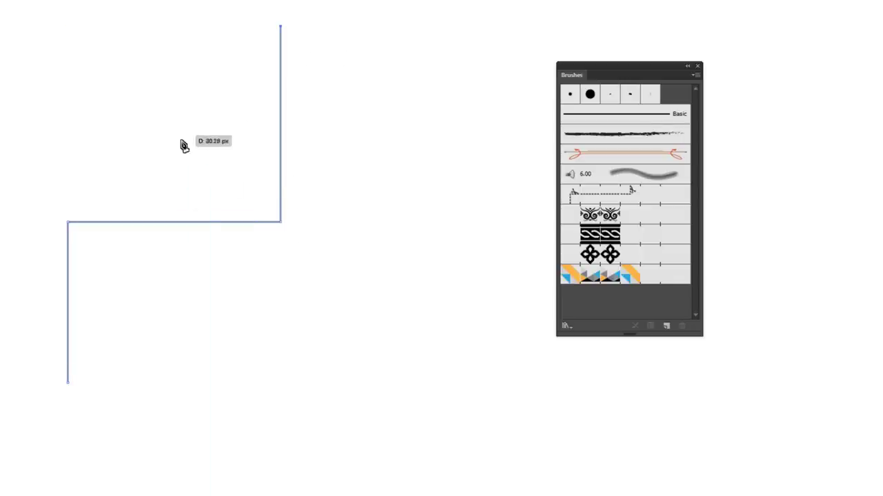
Apply Pattern Brush 4 to the new stepped path and reduce its stroke weight.
key("v")
left_click(630, 276)
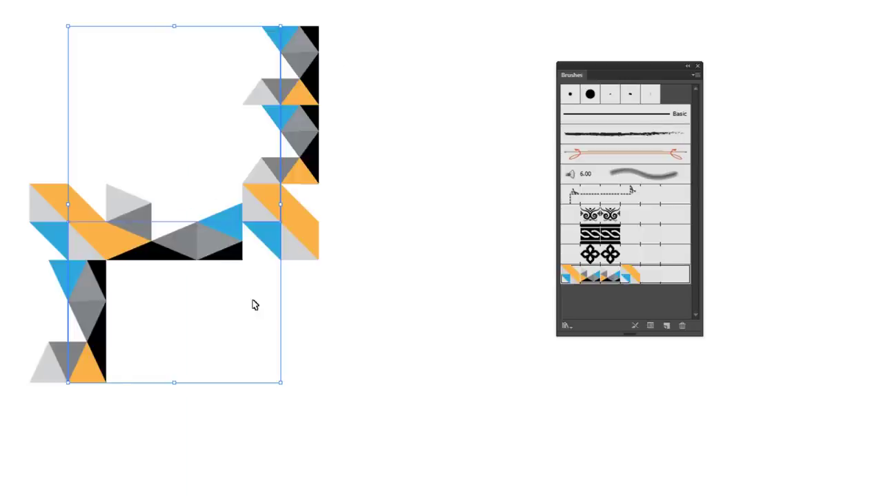
left_click_drag(378, 230, 396, 260)
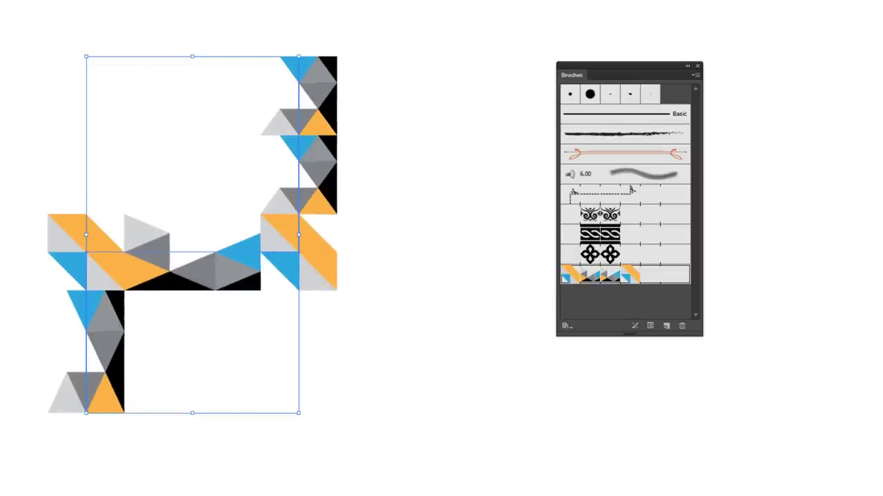
left_click(383, 295)
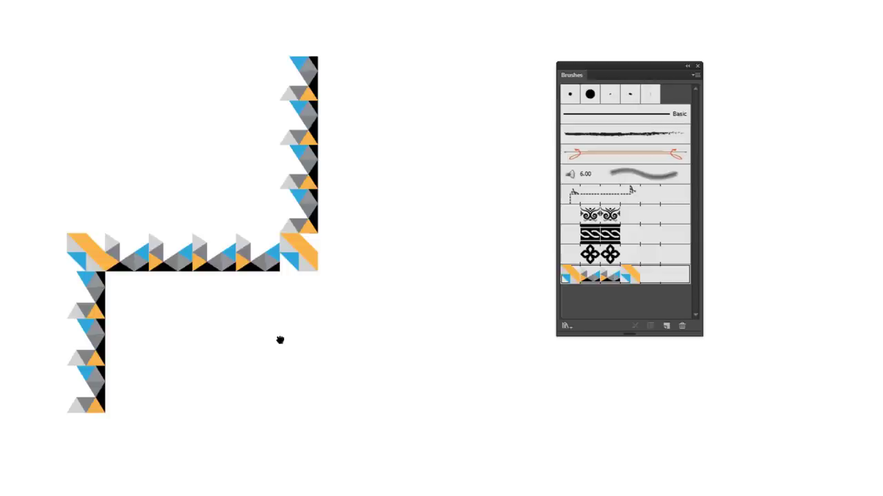
Duplicate the striped corner tile against the far end of the horizontal logo and reflect the copy across the vertical axis.
left_click_drag(274, 309, 292, 299)
left_click_drag(301, 339, 256, 184)
left_click(90, 369)
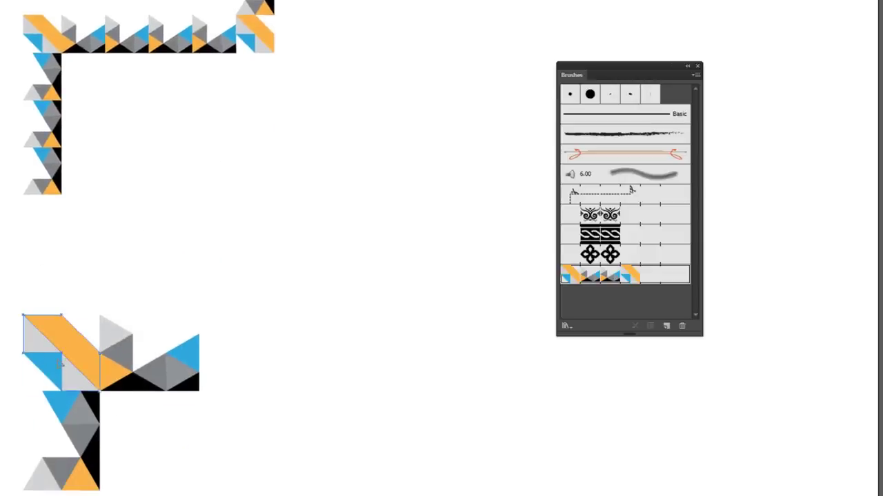
left_click_drag(68, 359, 244, 359)
key("alt+o")
key("t")
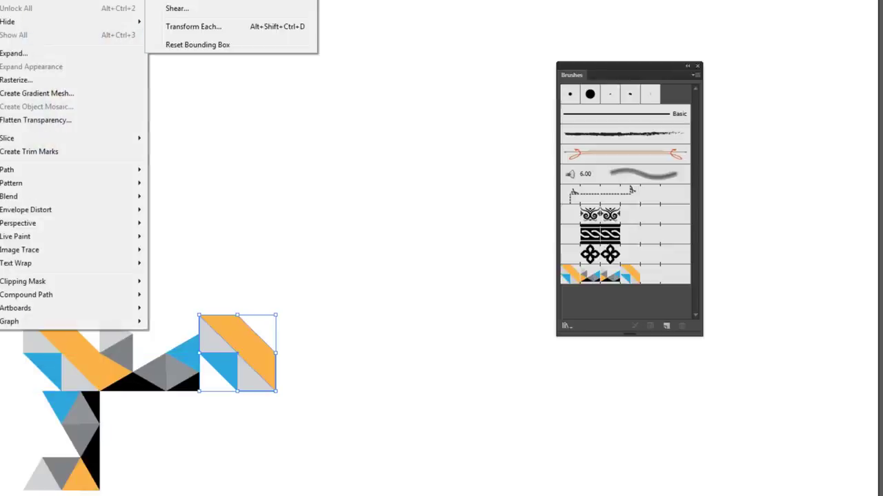
key("e")
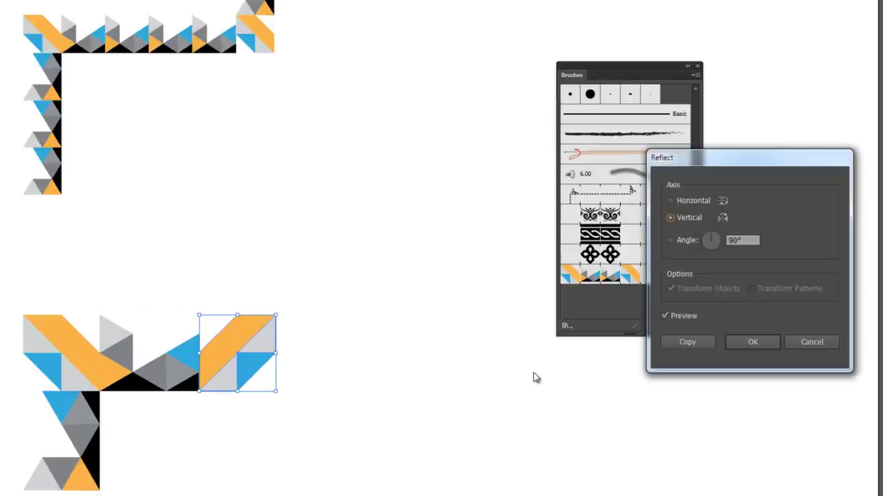
left_click(749, 342)
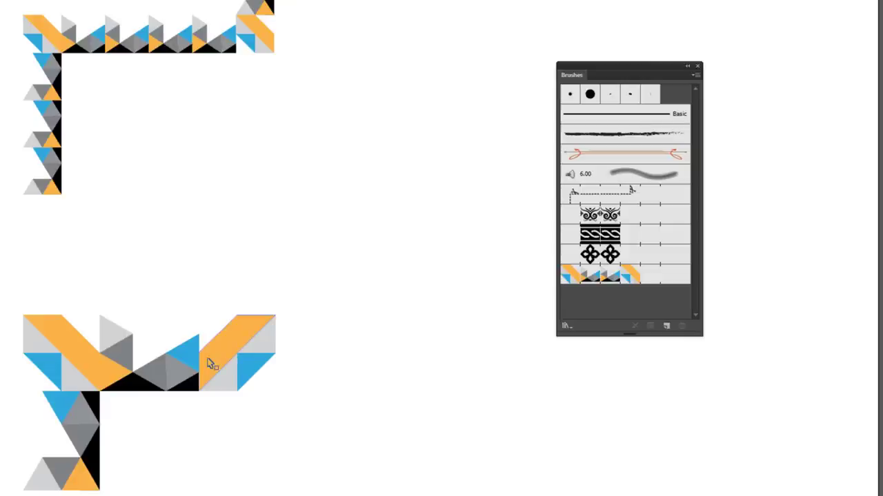
Delete the stepped test path above the logo tiles.
left_click(389, 415)
left_click(228, 46)
key("Delete")
Replace Pattern Brush 4's inner corner tile with the reflected striped tile, keeping the other brush options.
left_click(262, 384)
left_click_drag(237, 355, 633, 277)
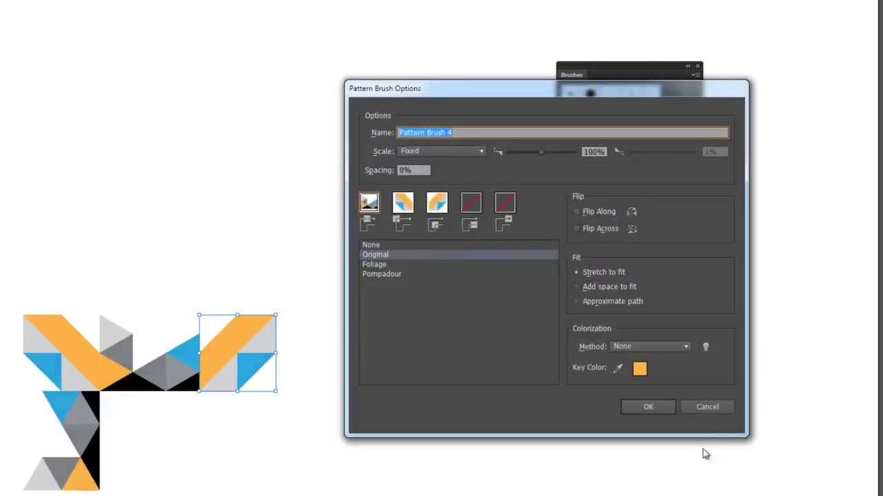
left_click(703, 408)
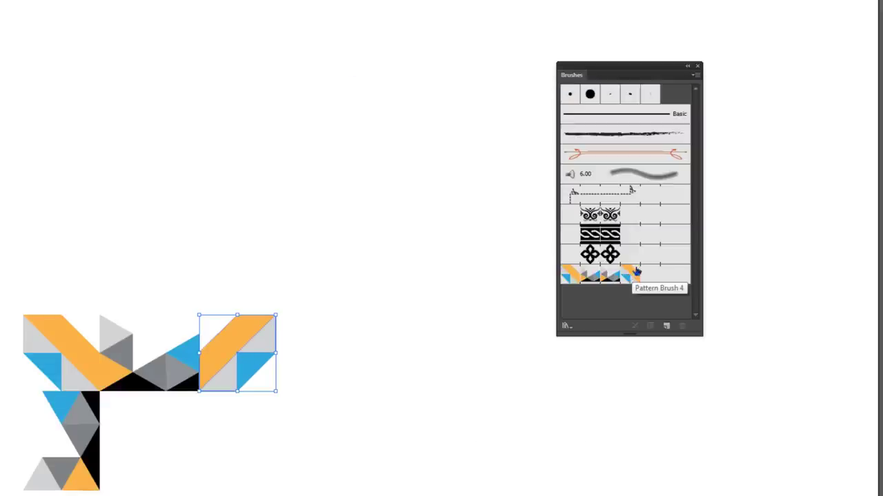
mouse_move(221, 359)
left_mouse_down()
mouse_move(431, 303)
mouse_move(600, 282)
mouse_move(632, 290)
mouse_move(626, 277)
left_mouse_up()
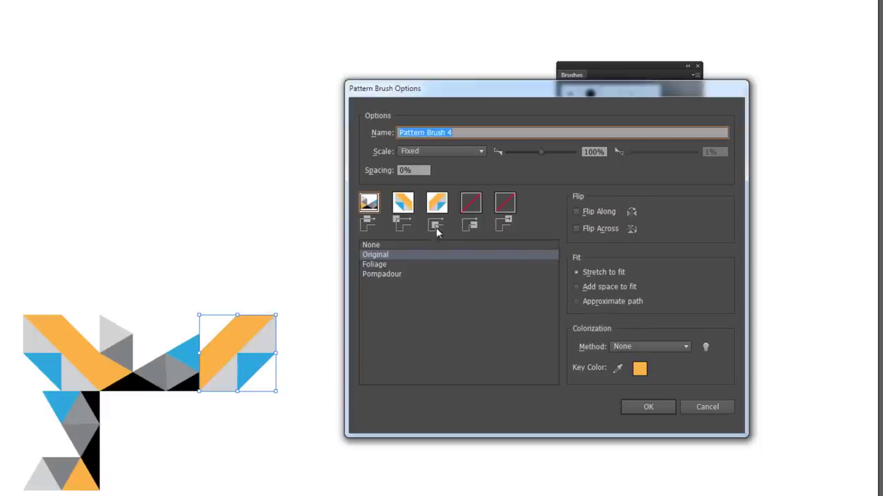
left_click(644, 407)
left_click(378, 410)
Draw an open three-segment stepped path with the Pen tool above the tiles to test both corner types.
left_click_drag(113, 133, 94, 180)
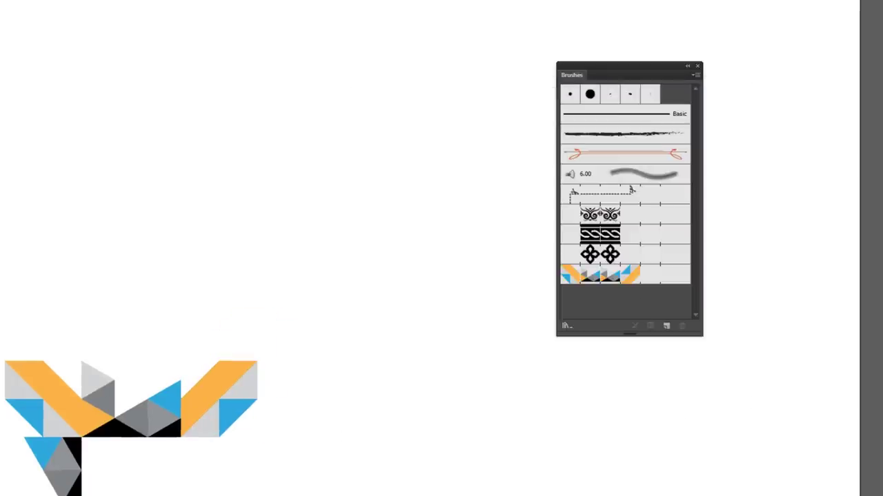
key("p")
left_click(82, 265)
left_click(81, 139)
left_click(238, 139)
left_click(238, 22)
Apply Pattern Brush 4 to the stepped path and reduce its stroke weight to check the pattern at a smaller size.
left_click(598, 277)
left_click_drag(283, 168, 319, 235)
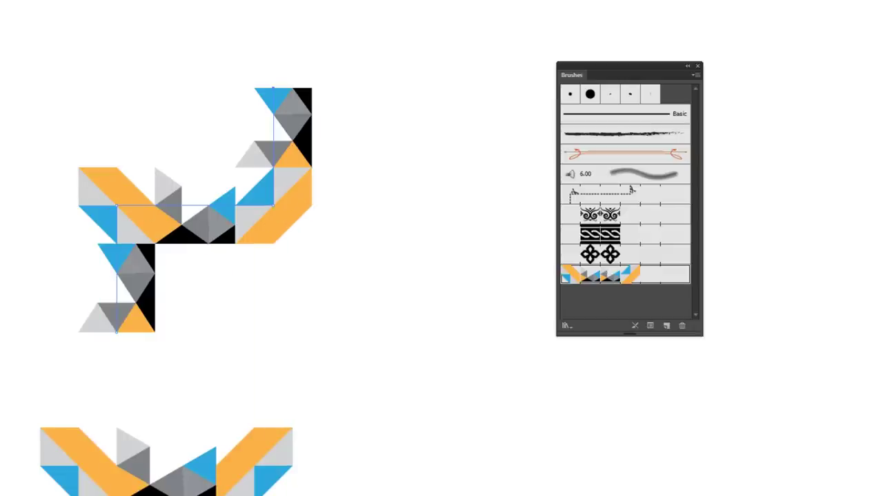
key("v")
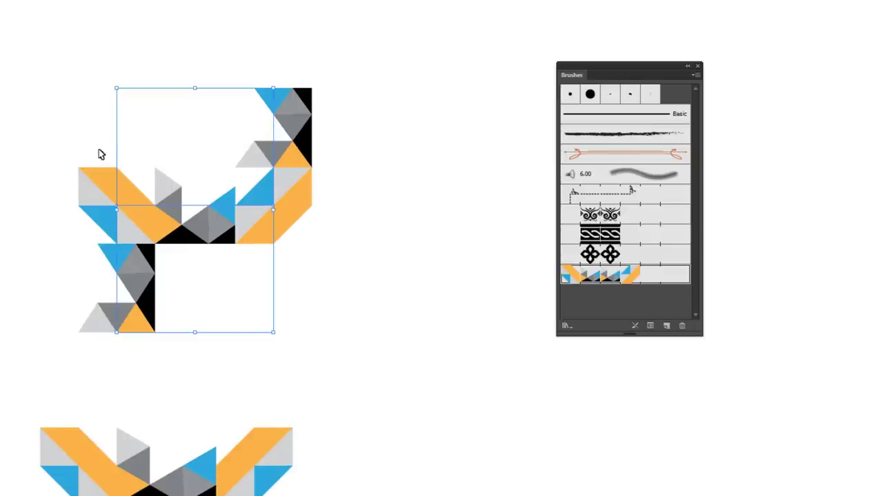
left_click_drag(103, 109, 196, 248)
left_click(341, 222)
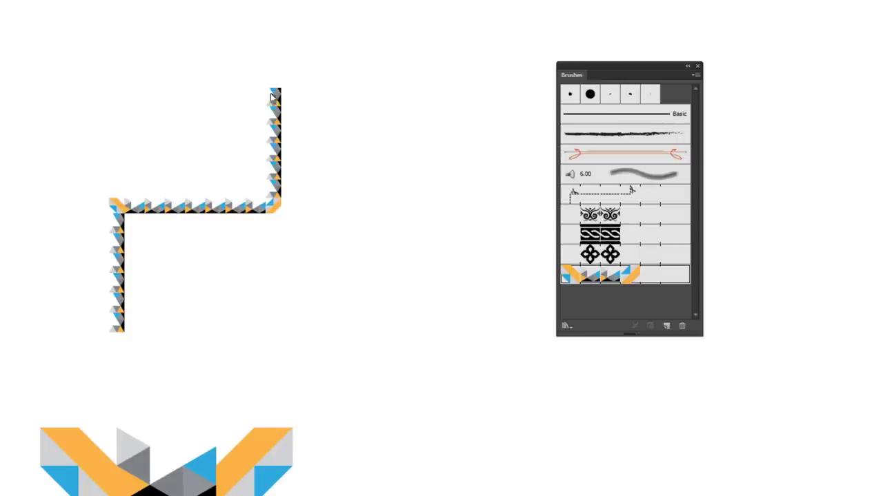
mouse_move(207, 308)
left_mouse_down()
mouse_move(282, 140)
mouse_move(238, 281)
left_mouse_up()
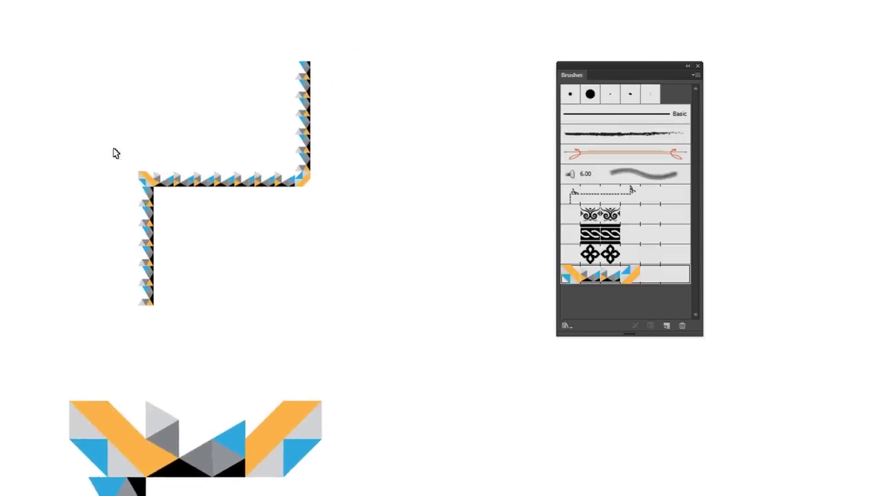
left_click(160, 177)
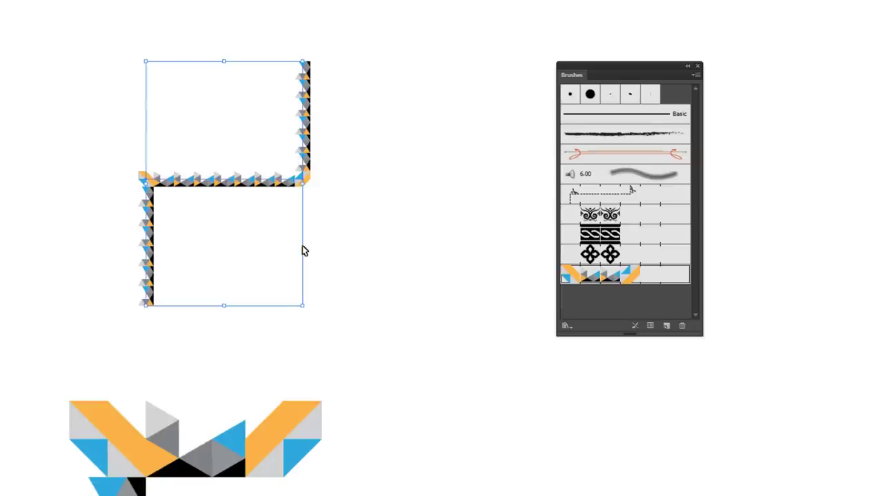
mouse_move(348, 335)
left_mouse_down()
mouse_move(348, 151)
mouse_move(371, 297)
left_mouse_up()
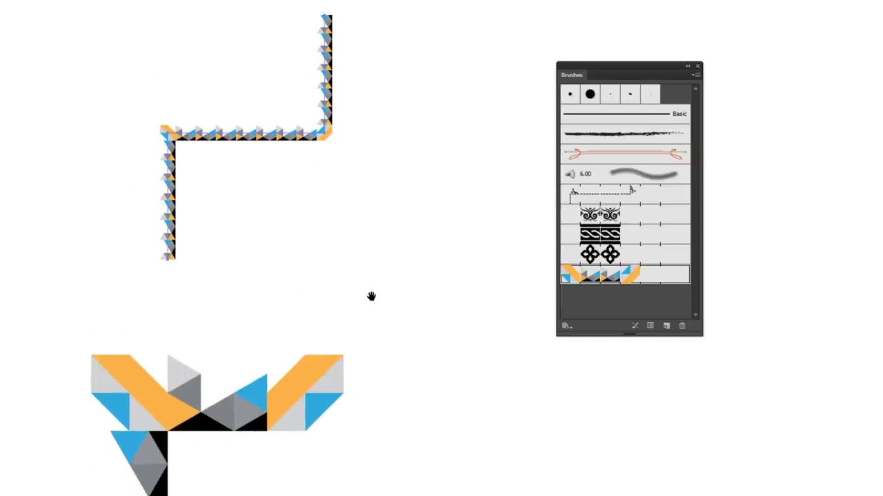
left_click_drag(364, 351, 351, 341)
left_click(408, 371)
key("ctrl+minus")
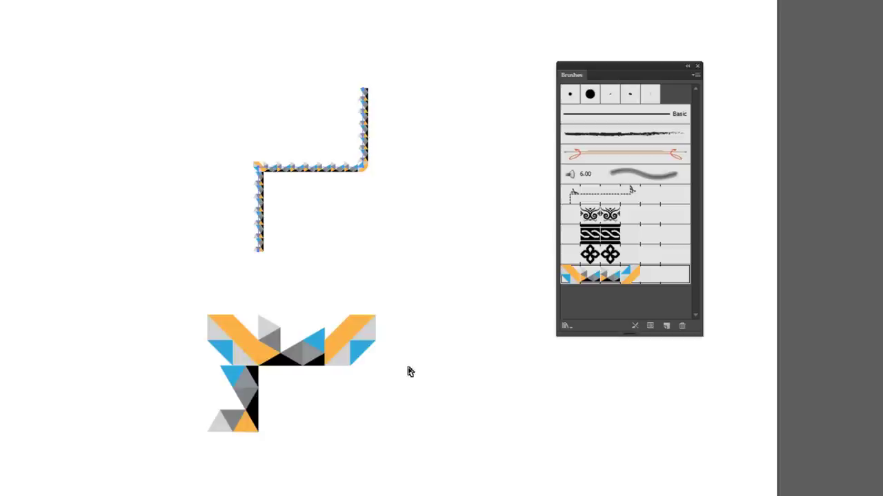
key("ctrl+plus")
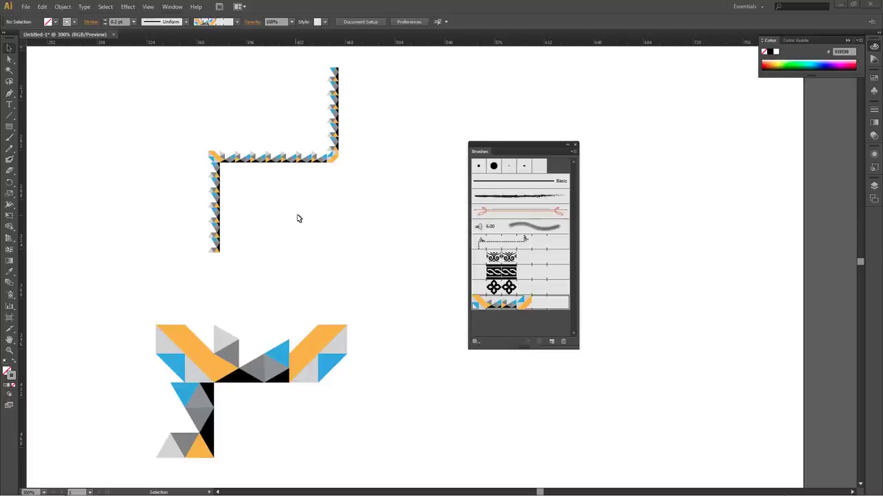
left_click_drag(170, 131, 269, 218)
left_click(145, 135)
Create a new single-artboard RGB document of 800 x 800 px and move the brush list clear of the artboard.
left_click(26, 6)
left_click(42, 17)
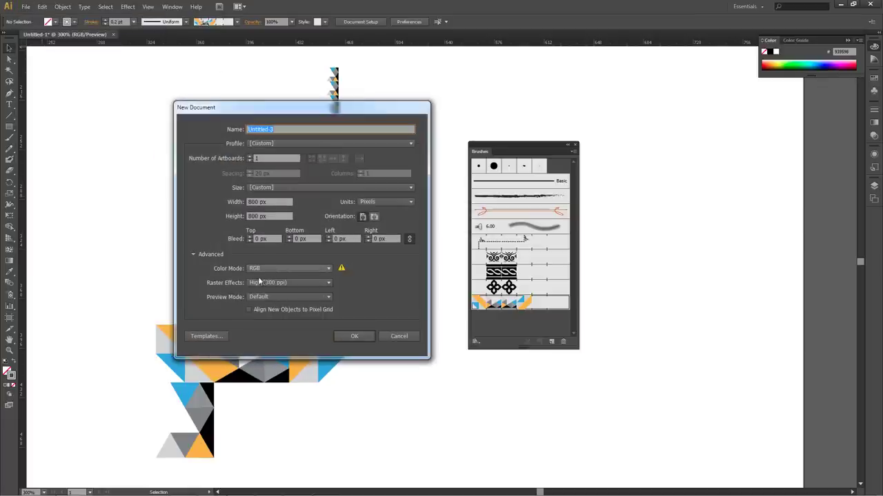
left_click(353, 336)
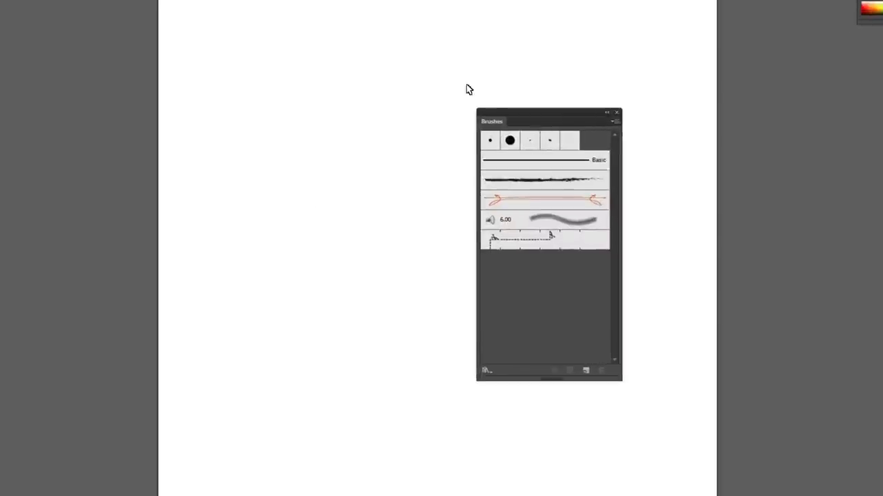
left_click_drag(530, 111, 607, 111)
key("space")
left_click_drag(360, 156, 141, 156)
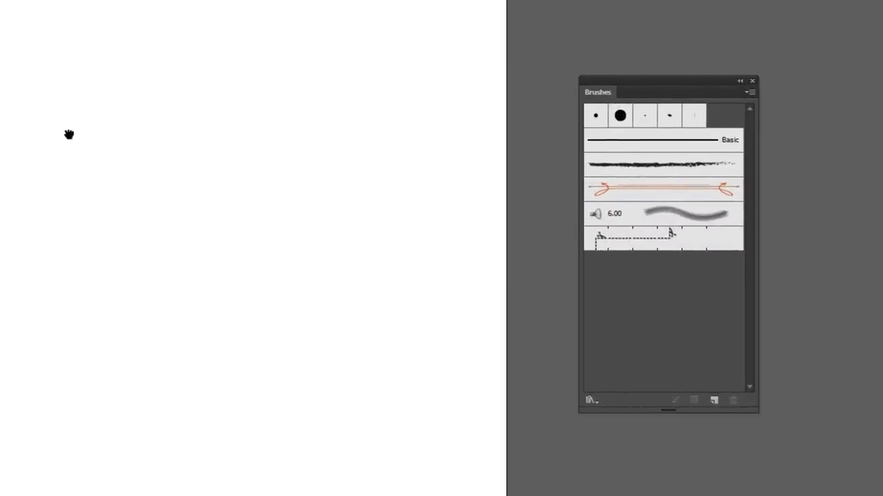
left_click_drag(69, 134, 67, 135)
left_click_drag(210, 107, 218, 107)
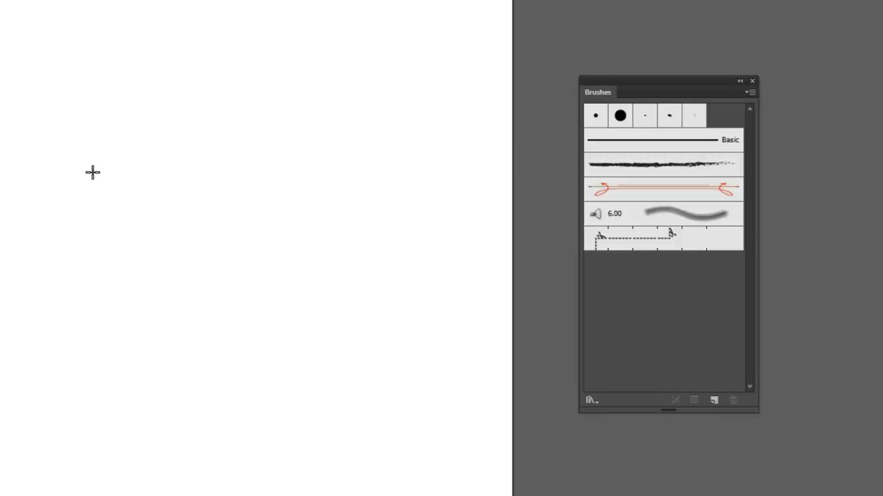
Draw a three-sided polygon with a 50 px radius on the artboard.
left_click_drag(16, 81, 49, 131)
left_click(551, 278)
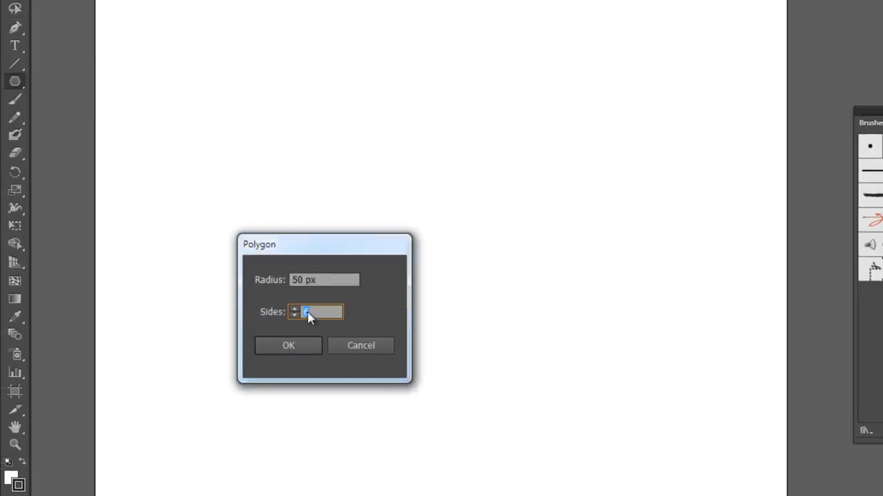
type("3")
key("Return")
Give the triangle a black fill and no stroke.
key("v")
key("shift+x")
left_click(533, 292)
left_click(439, 236)
key("/")
left_click(325, 408)
left_click(455, 209)
left_click(498, 328)
left_click(442, 307)
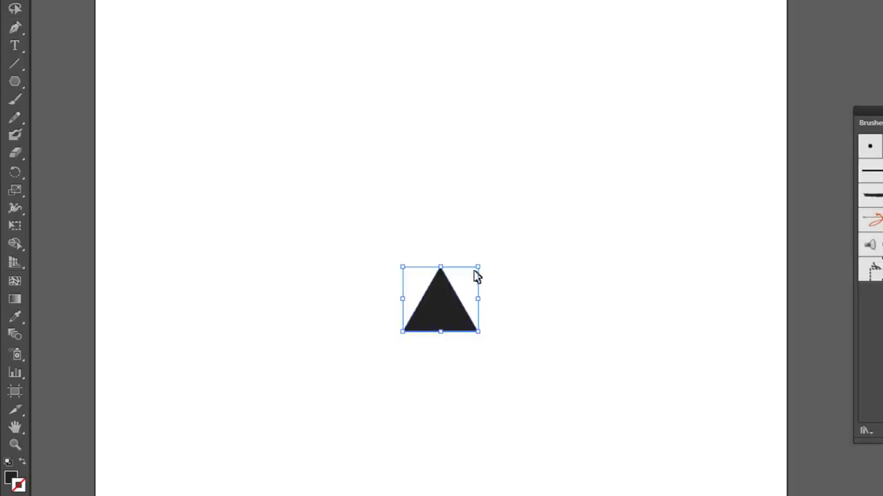
Scale the black triangle down slightly and pull its top anchor point straight up to make it tall and narrow.
left_click_drag(479, 267, 466, 275)
key("ctrl+plus")
left_click_drag(405, 284, 449, 298)
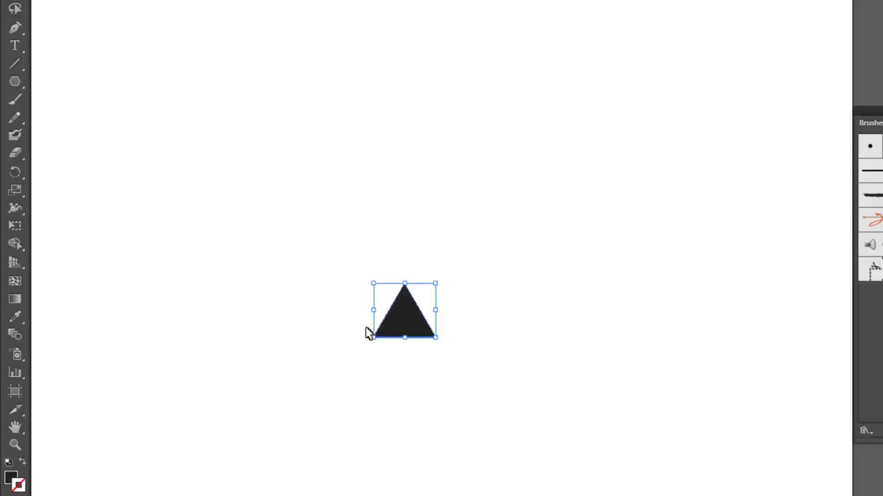
key("a")
left_click(378, 175)
left_click_drag(404, 283, 404, 202)
Duplicate the tall triangle to the right so the two overlap, and lower the left triangle's apex to make it shorter.
key("v")
left_click(285, 67)
left_click_drag(403, 304, 429, 305)
left_click(364, 151)
left_click_drag(405, 205, 404, 246)
key("v")
left_click(458, 298)
left_click(441, 296)
Fill the shorter left triangle with orange and the taller right triangle with yellow-green.
left_click(405, 288)
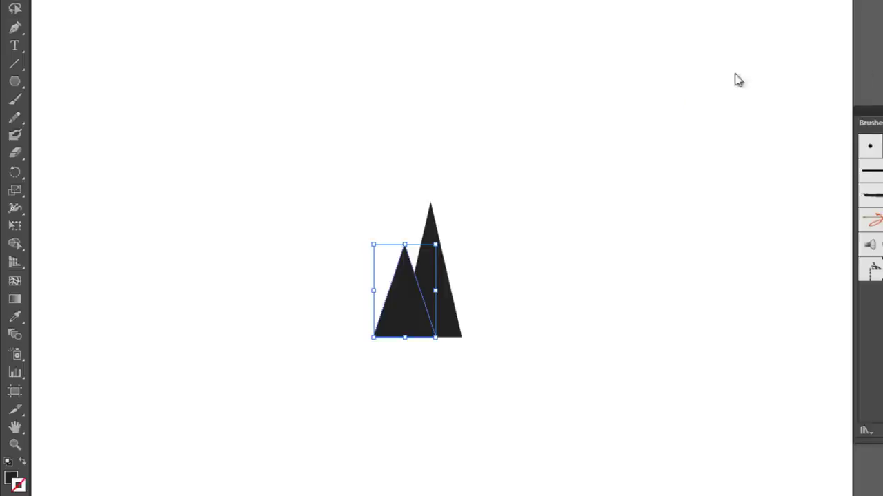
left_click_drag(735, 80, 655, 85)
left_click(780, 97)
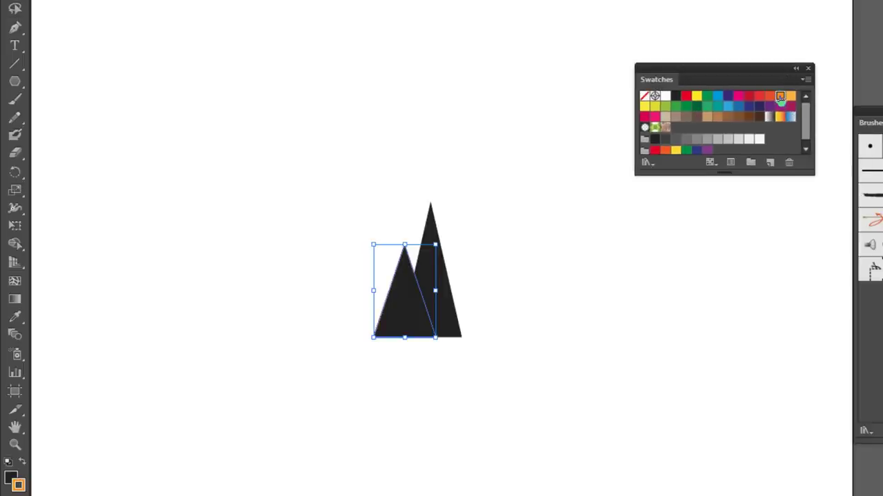
key("ctrl+z")
key("v")
key("x")
left_click(780, 97)
left_click(524, 254)
left_click(443, 256)
left_click(655, 106)
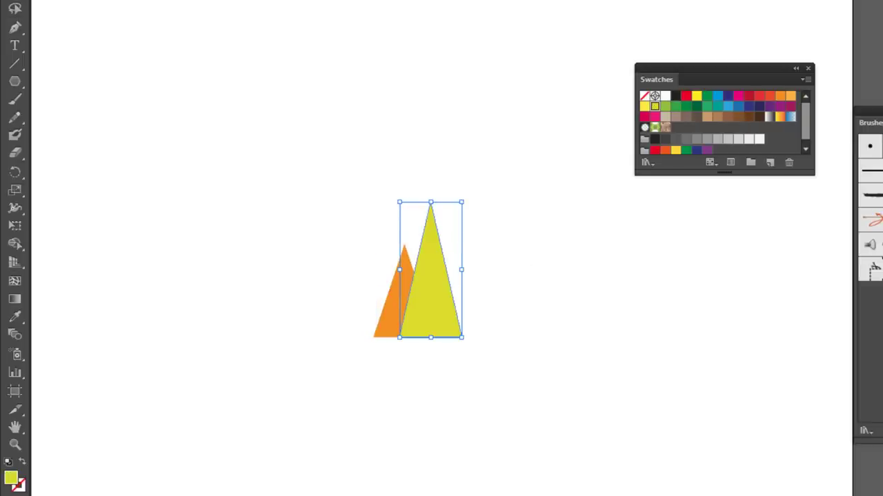
Set the taller triangle's blending mode to Screen and change its fill to a medium green.
key("ctrl+shift+F10")
left_click_drag(656, 213, 662, 185)
left_click(701, 202)
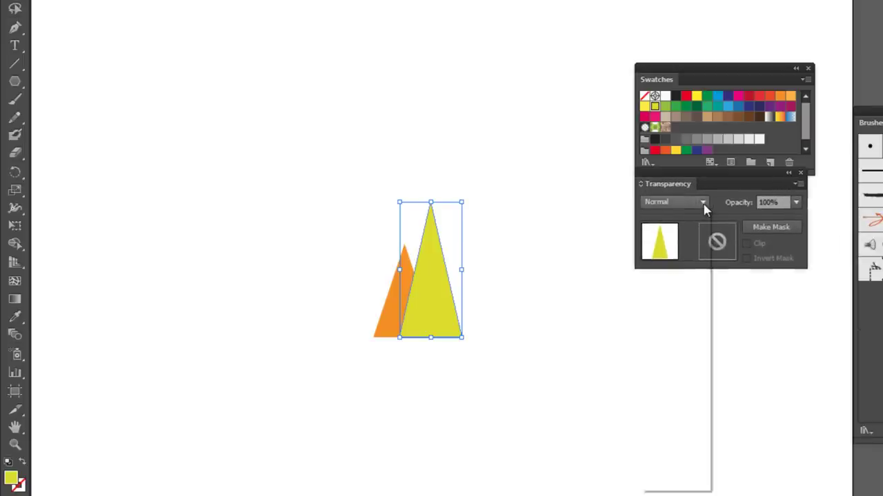
left_click(673, 343)
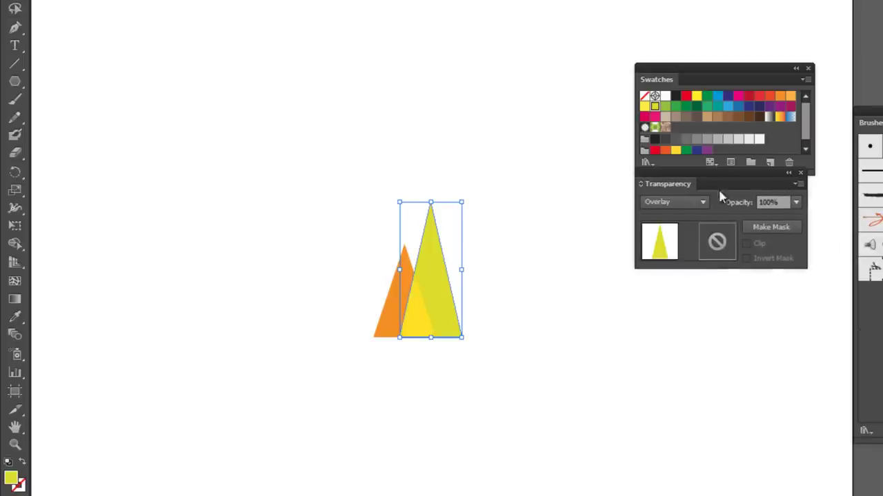
left_click(702, 201)
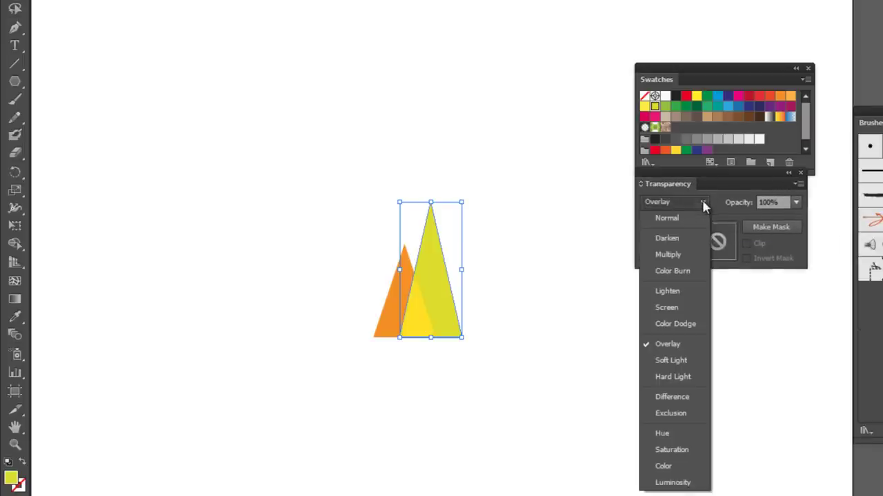
left_click(667, 307)
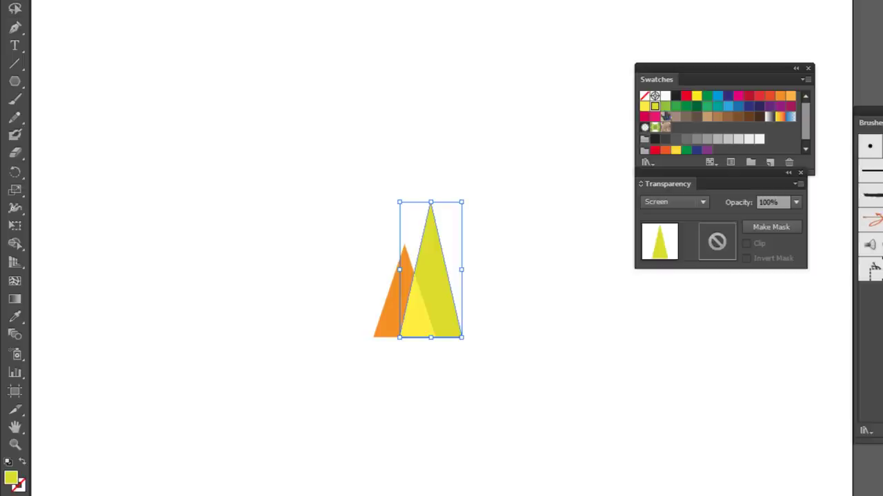
left_click(665, 106)
left_click(498, 316)
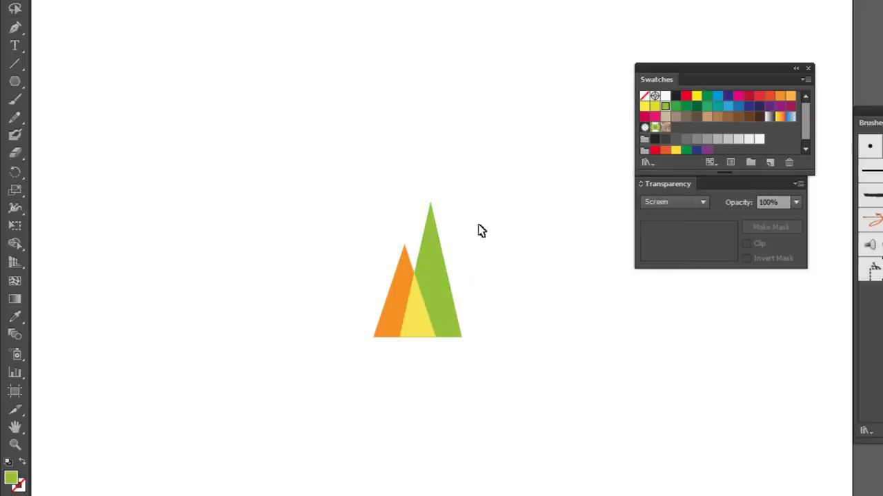
Duplicate the green triangle to the left of the orange one so the tall triangles flank it symmetrically.
left_click(445, 252)
left_click_drag(440, 259, 403, 270)
left_click(516, 455)
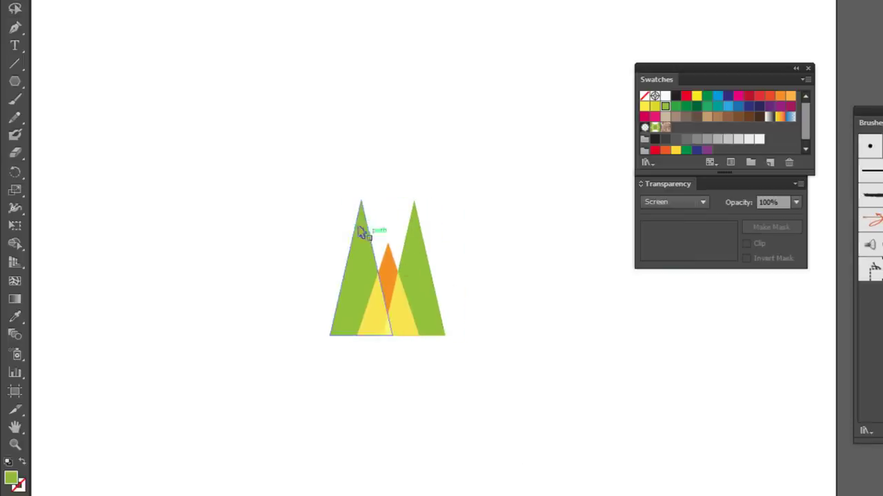
left_click(362, 238)
left_click_drag(363, 235, 368, 235)
left_click(435, 434)
key("ctrl+z")
left_click(481, 310)
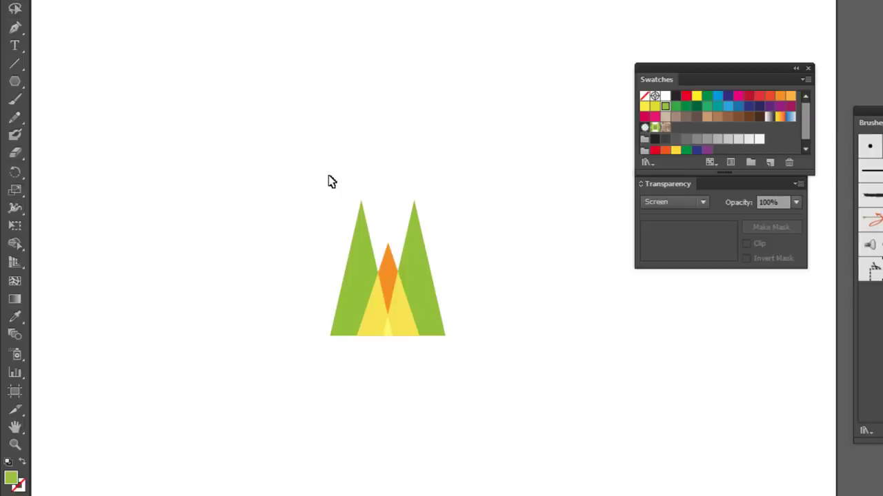
left_click_drag(328, 180, 515, 418)
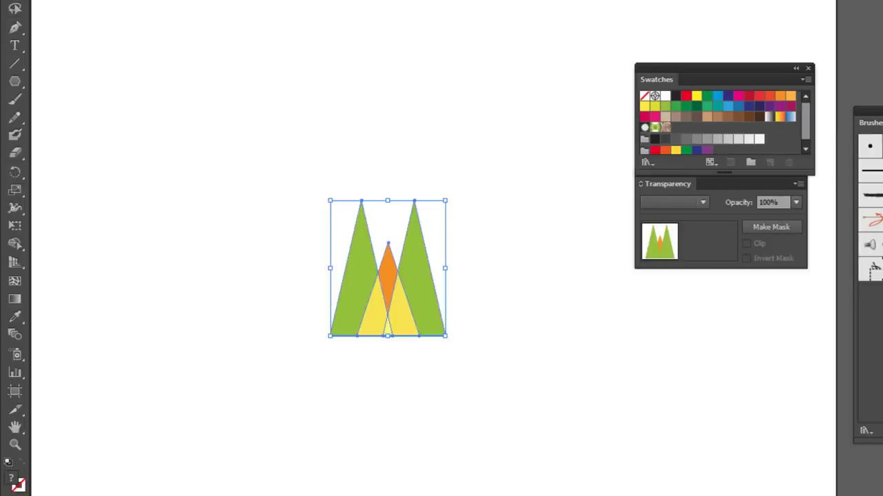
key("ctrl+z")
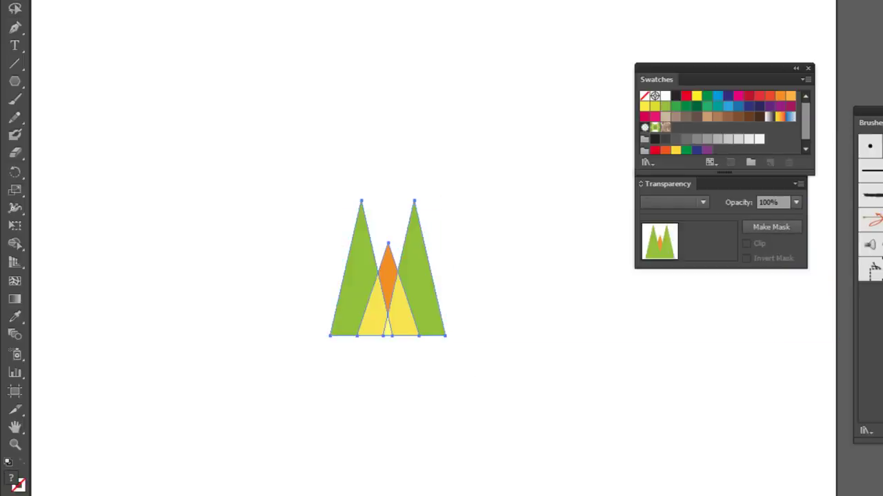
key("v")
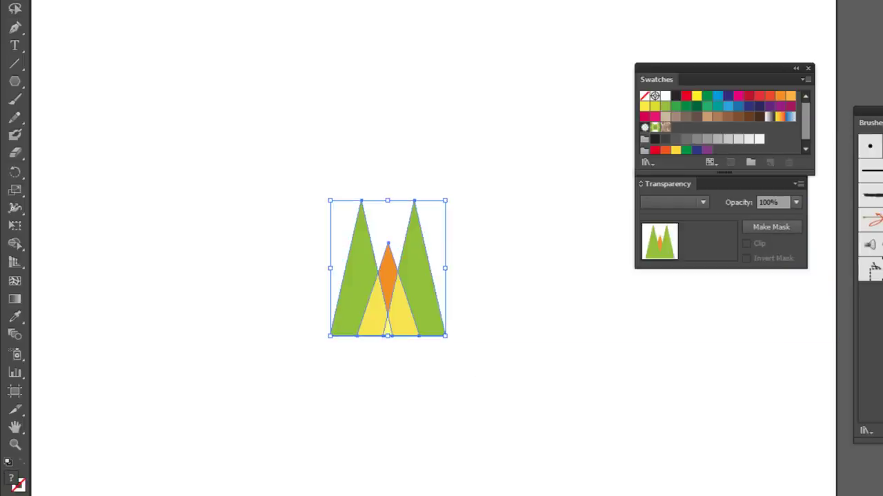
left_click(359, 102)
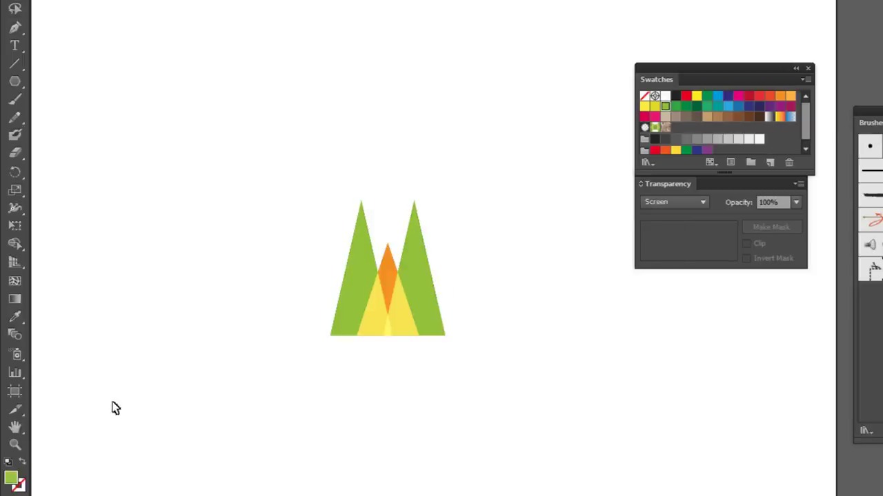
Fill the left tall triangle with red-orange and set its blending mode to Multiply.
left_click(366, 304)
left_click(769, 97)
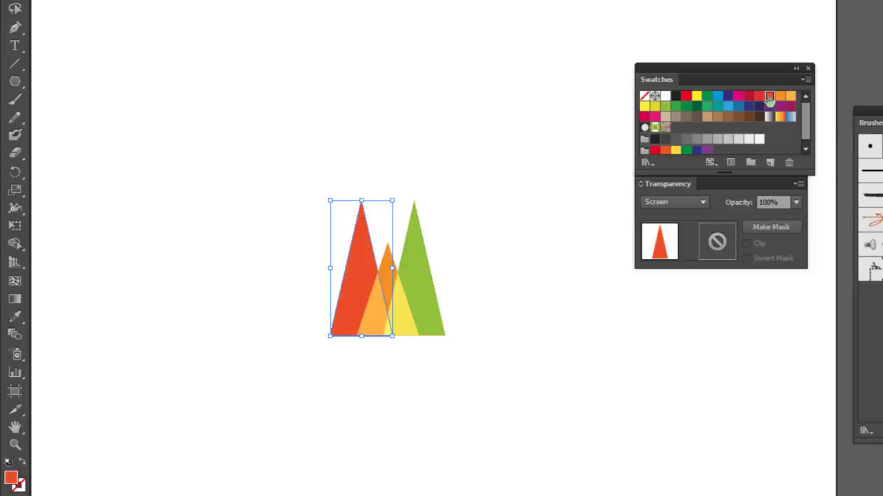
left_click(409, 87)
left_click(366, 297)
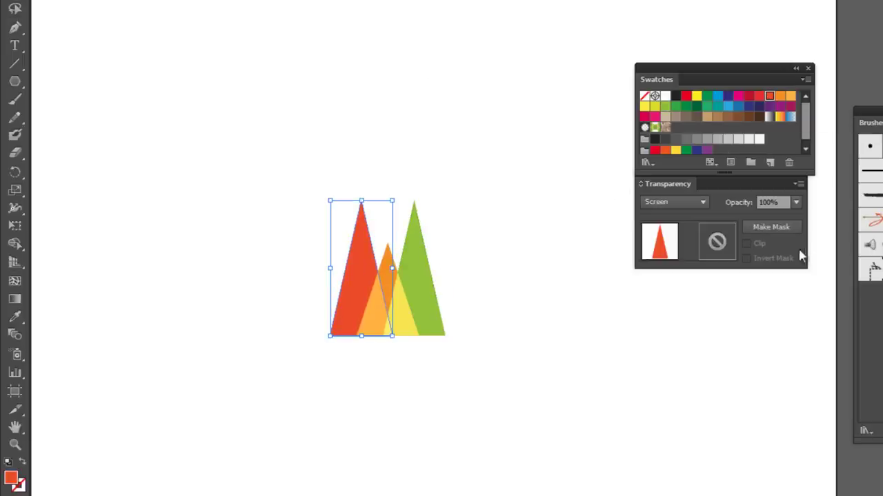
left_click(674, 202)
left_click(661, 248)
left_click(445, 410)
left_click_drag(445, 410, 461, 390)
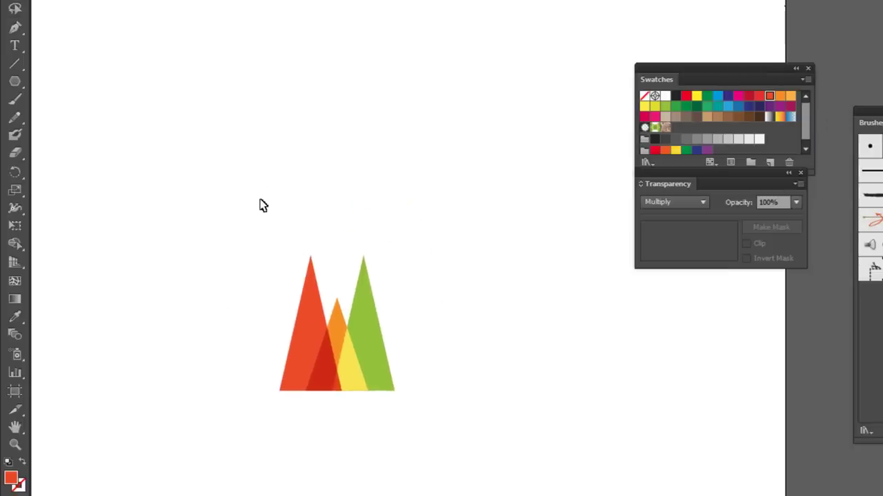
Group the red, orange and green triangles together.
left_click_drag(244, 200, 477, 476)
key("ctrl+g")
left_click(417, 409)
Create a pattern brush from the grouped triangles, keeping the default name, Fixed scale and 0% spacing.
left_click(387, 384)
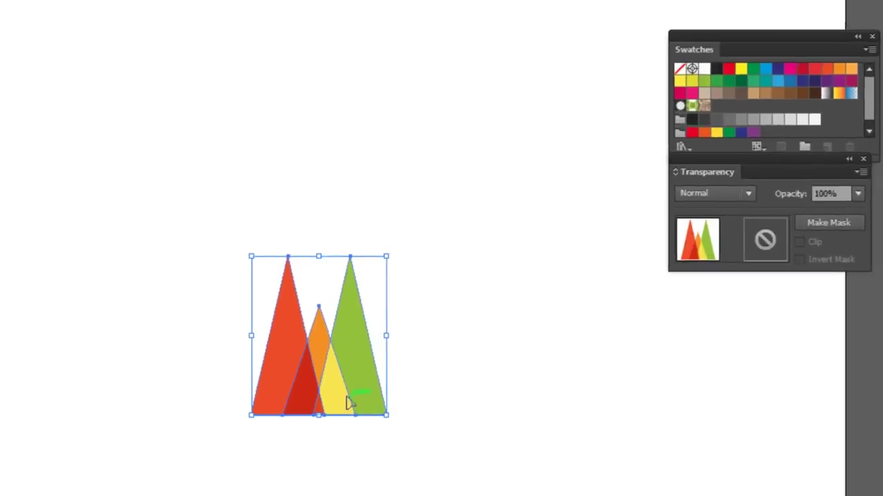
left_click_drag(349, 407, 881, 407)
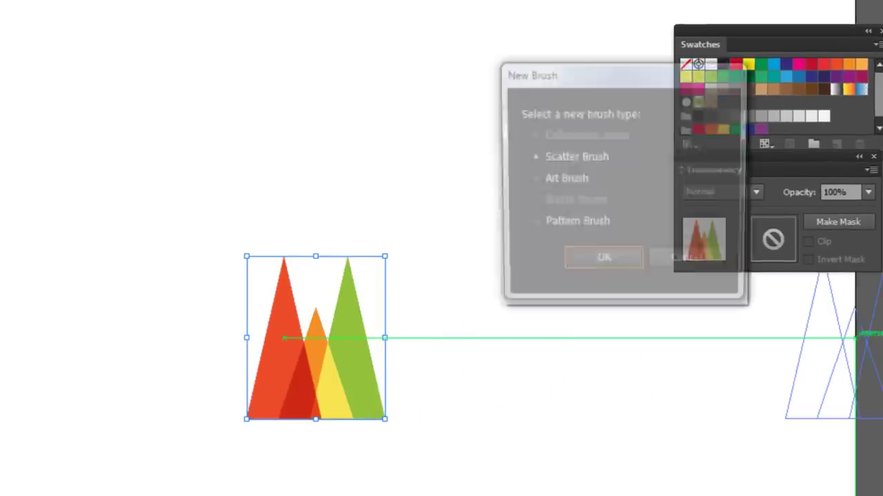
left_click(575, 222)
left_click(579, 265)
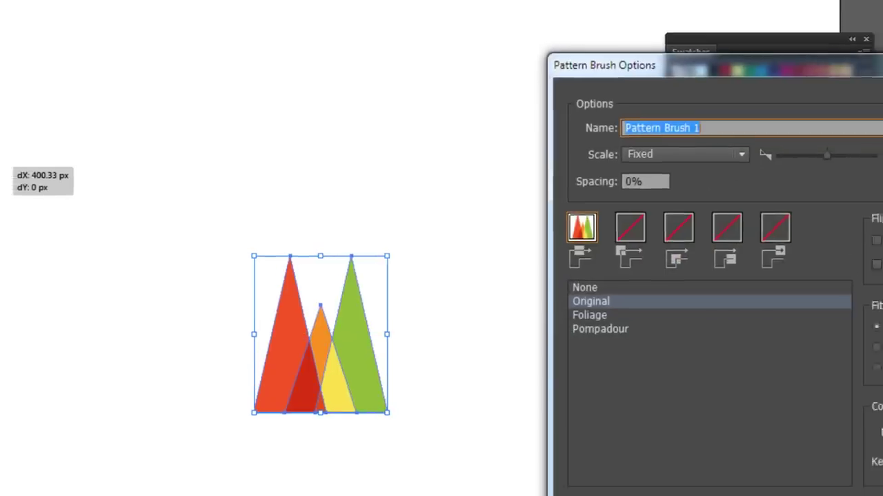
key("Return")
left_click(529, 199)
Draw a large circle over the triangle group with the Ellipse tool and nudge it slightly left and up.
key("ctrl+minus")
left_click_drag(419, 284, 354, 311)
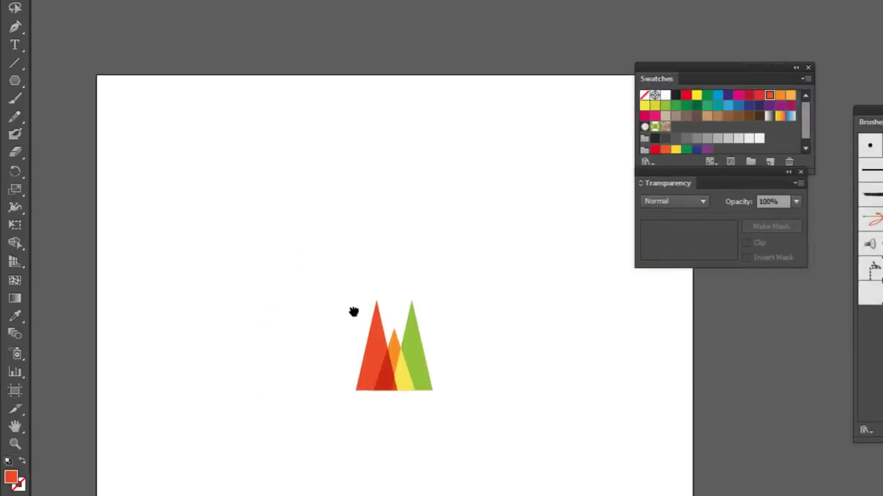
left_click_drag(15, 81, 114, 111)
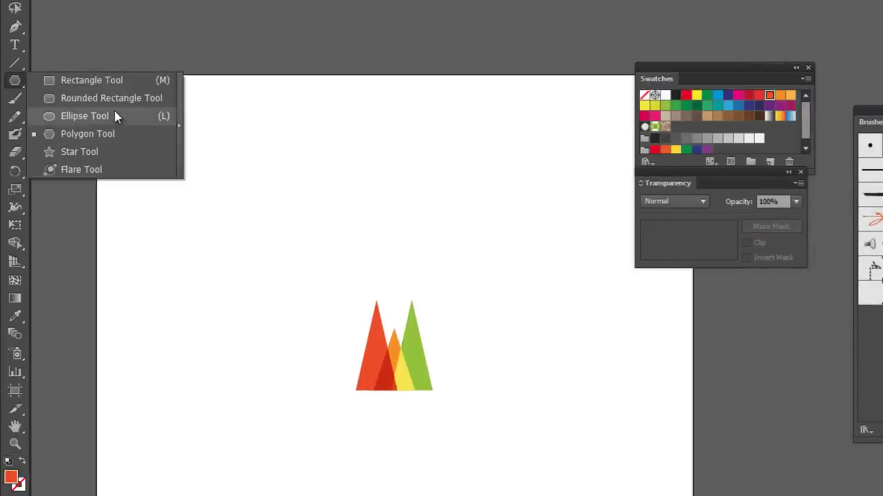
left_click_drag(406, 397, 565, 495)
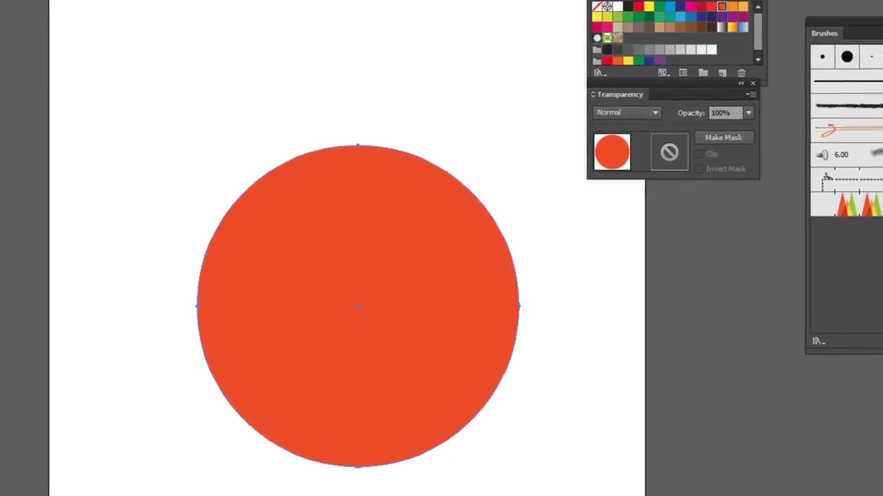
key("shift+Left")
key("shift+Up")
key("shift+Up")
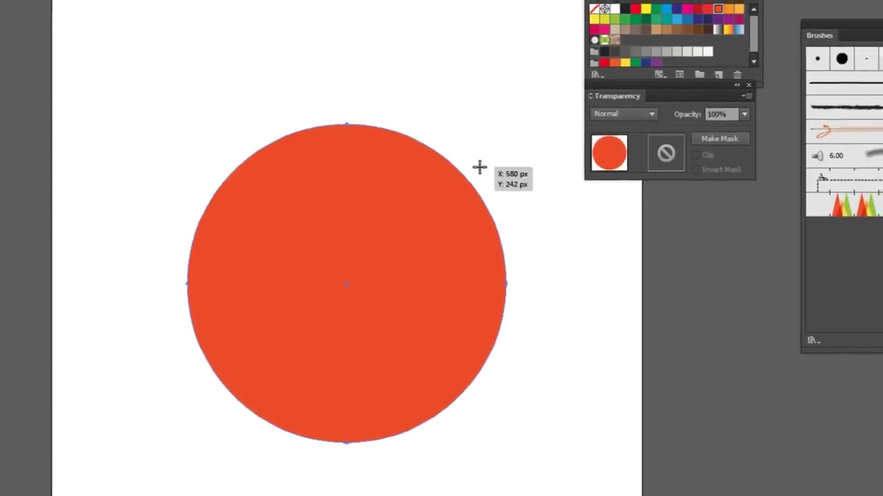
Remove the circle's fill and apply the new triangle pattern brush to its outline.
key("slash")
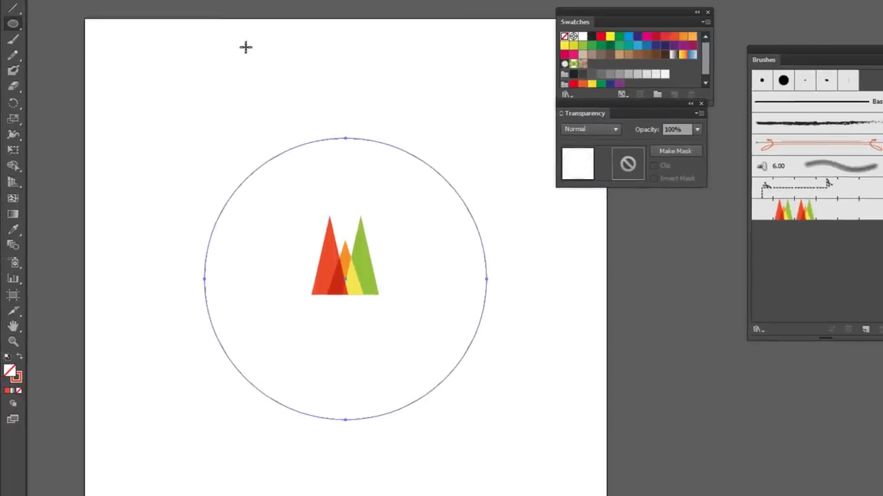
left_click(800, 210)
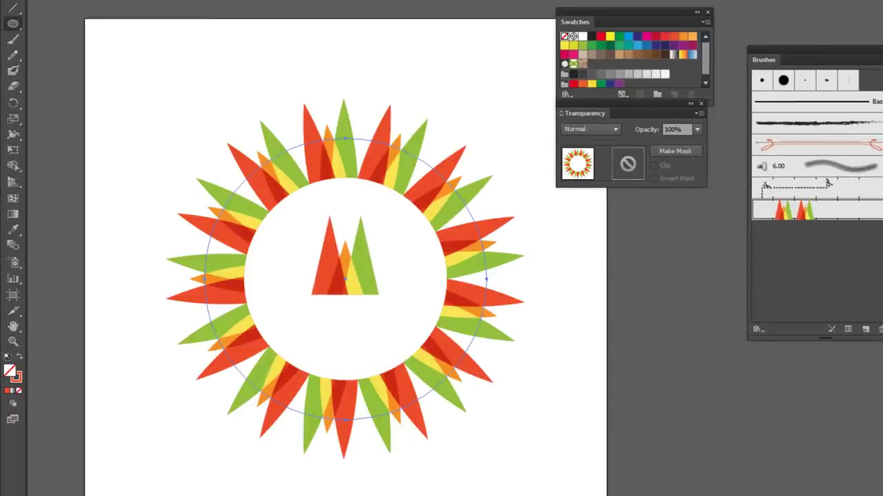
Scale the brushed circle down proportionally from its centre to about half its size.
key("v")
left_click(414, 207)
left_click(445, 213)
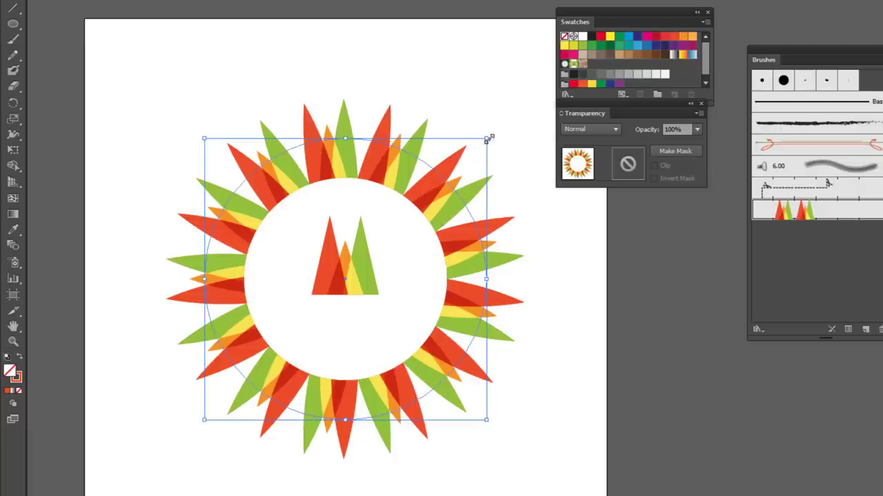
left_click(463, 93)
left_click(441, 206)
left_click_drag(487, 138, 422, 204)
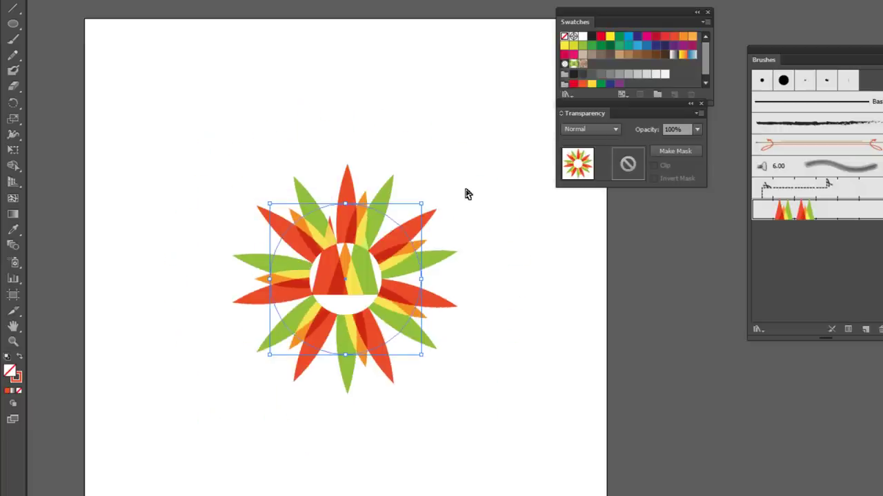
Delete the original triangle group from the middle of the circle.
left_click(455, 197)
left_click(340, 281)
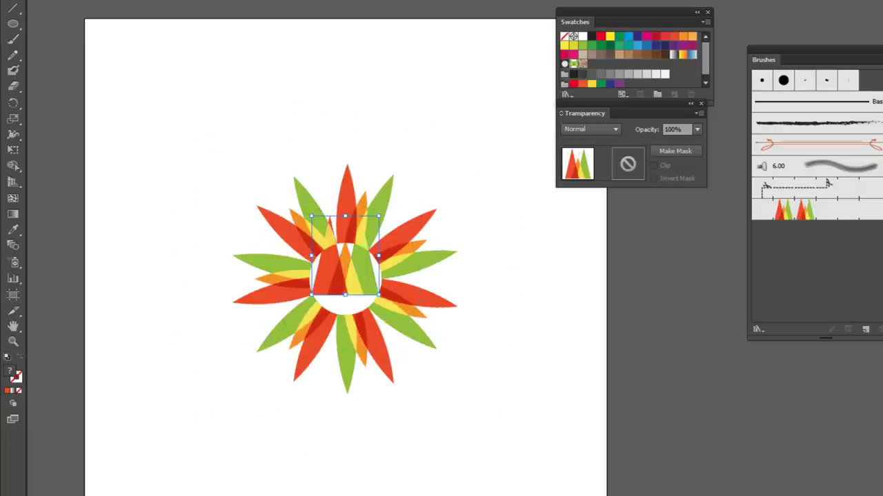
key("Delete")
key("ctrl+equal")
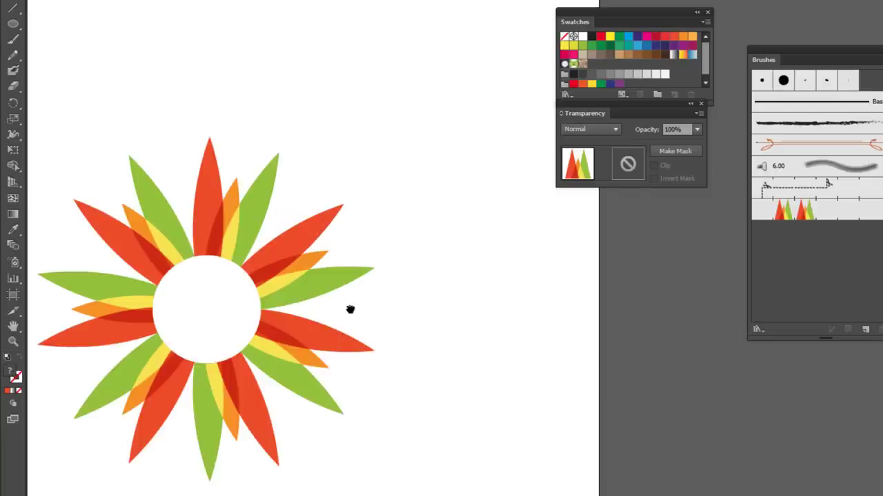
left_click_drag(350, 309, 427, 228)
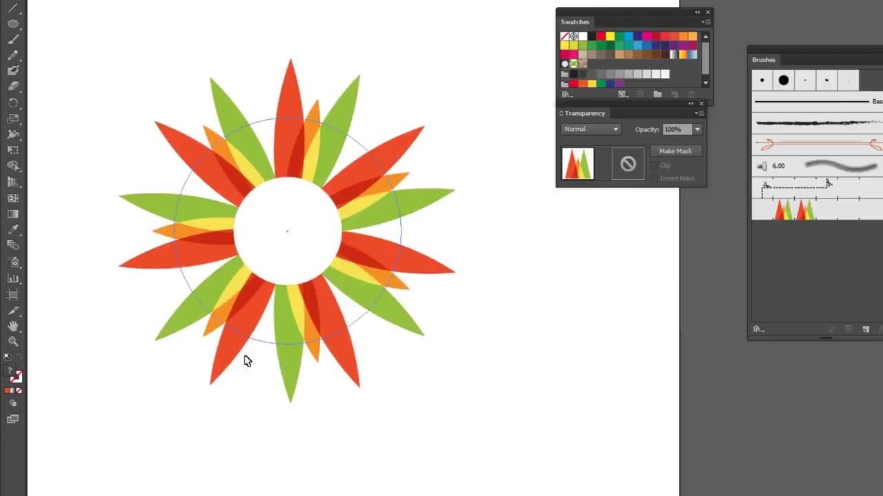
Set the brushed circle's stroke weight to 0.2 pt to shrink the triangle pattern.
left_click(384, 265)
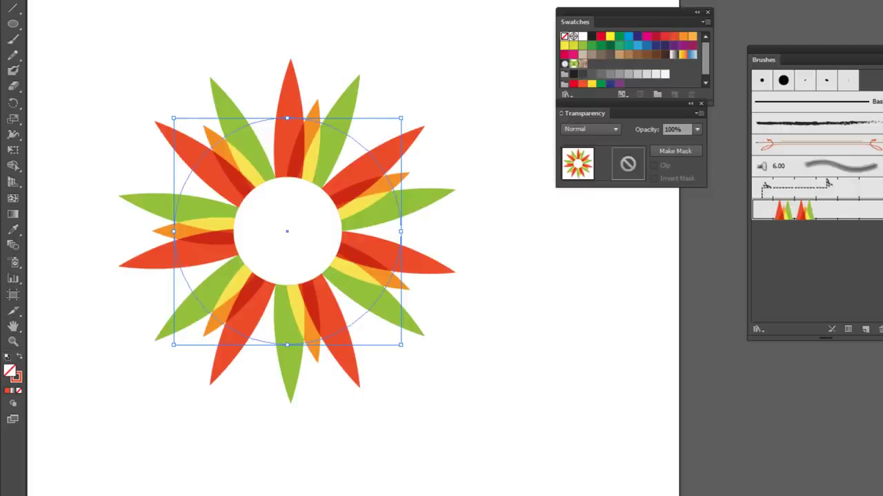
key("ctrl+z")
left_click(276, 51)
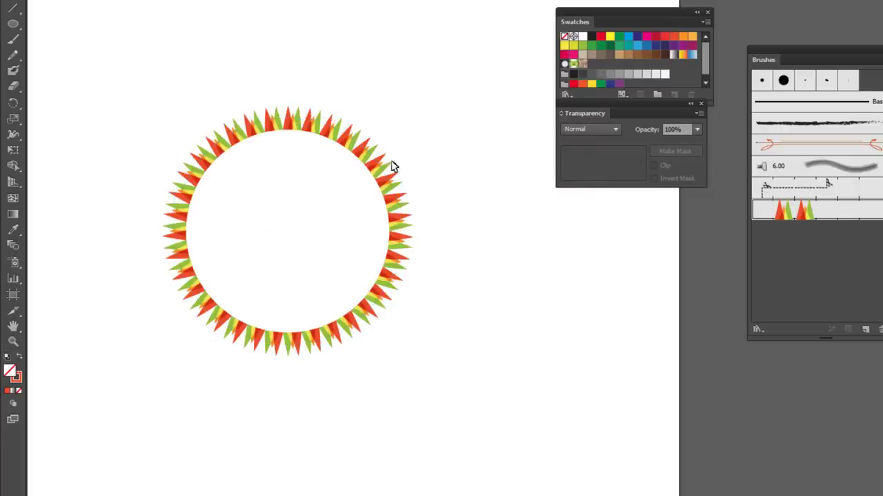
Enlarge the brushed circle proportionally from its centre to about 369 px wide, leaving it deselected.
left_click(396, 201)
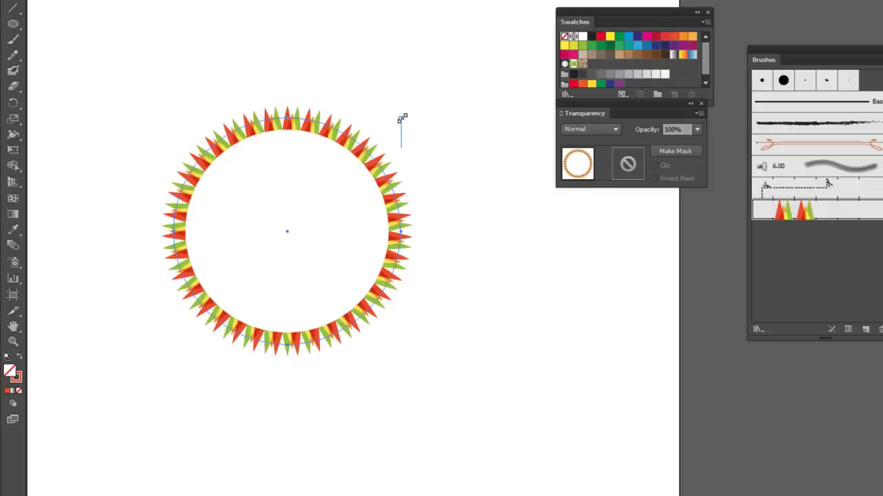
left_click(274, 55)
left_click(364, 142)
left_click_drag(400, 117, 476, 55)
left_click(413, 4)
left_click(298, 54)
key("a")
key("ctrl+minus")
key("ctrl+plus")
key("ctrl+shift+b")
left_click(357, 4)
left_click_drag(362, 39, 392, 15)
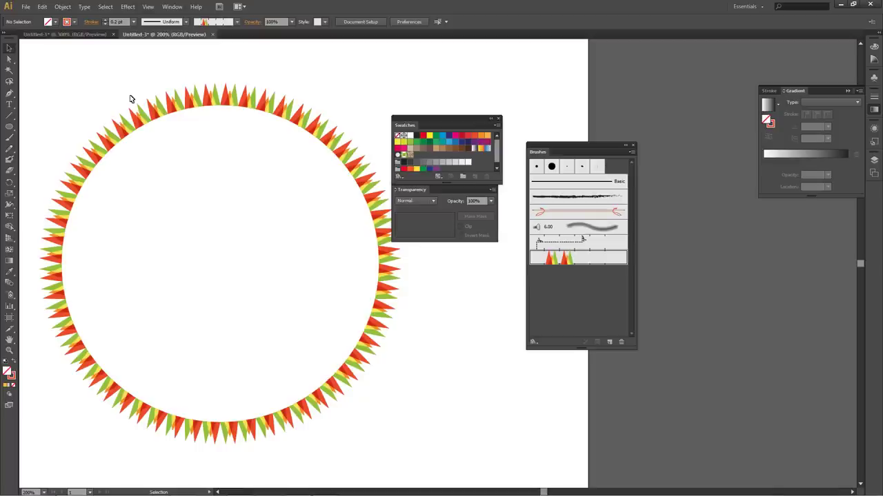
left_click_drag(122, 90, 231, 239)
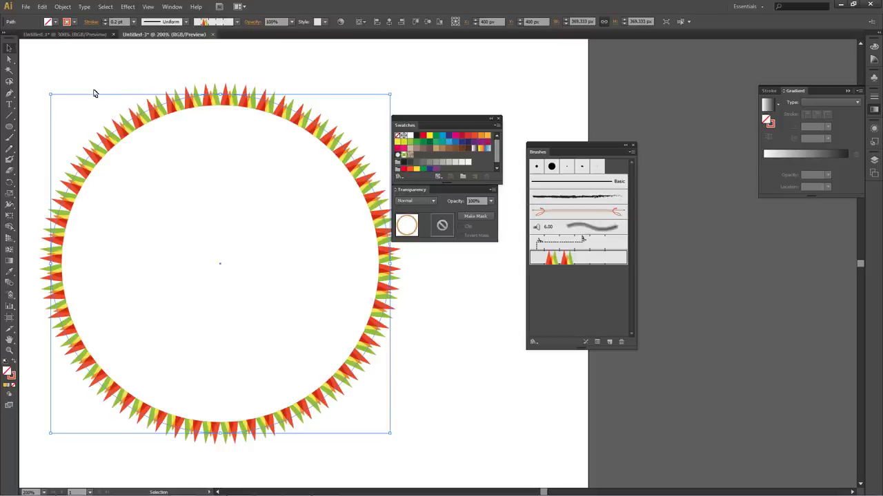
left_click(137, 84)
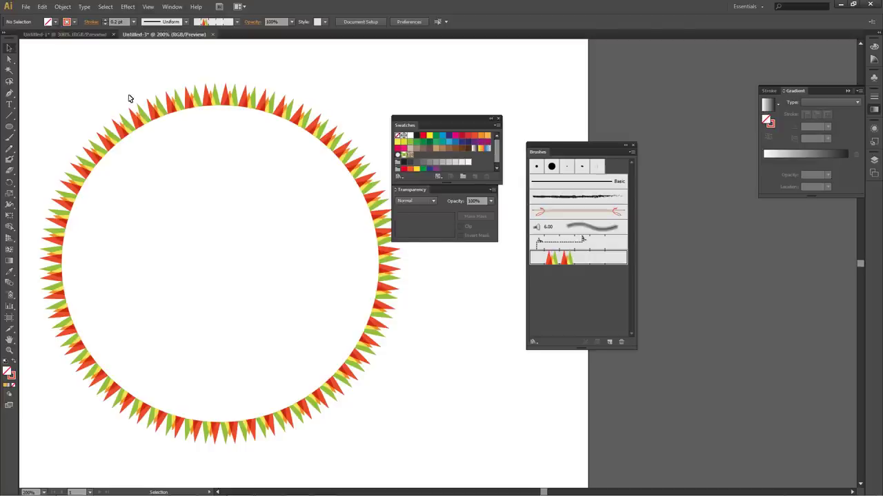
left_click_drag(130, 97, 162, 158)
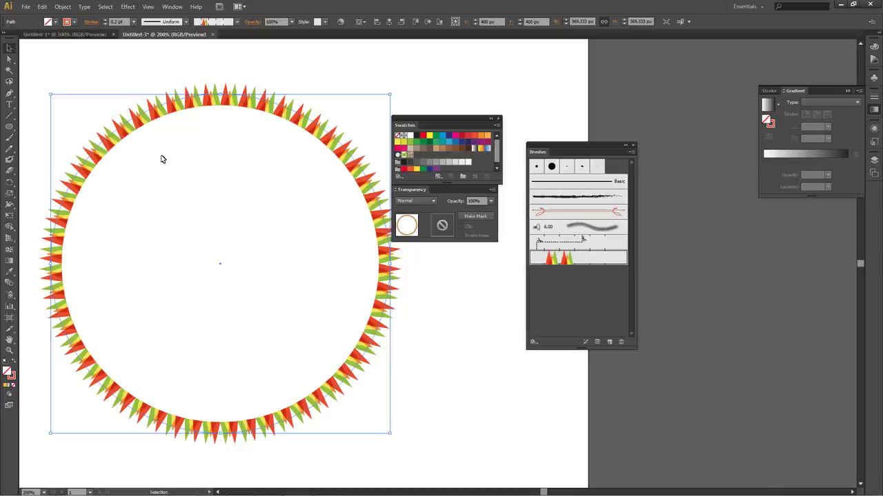
left_click(105, 81)
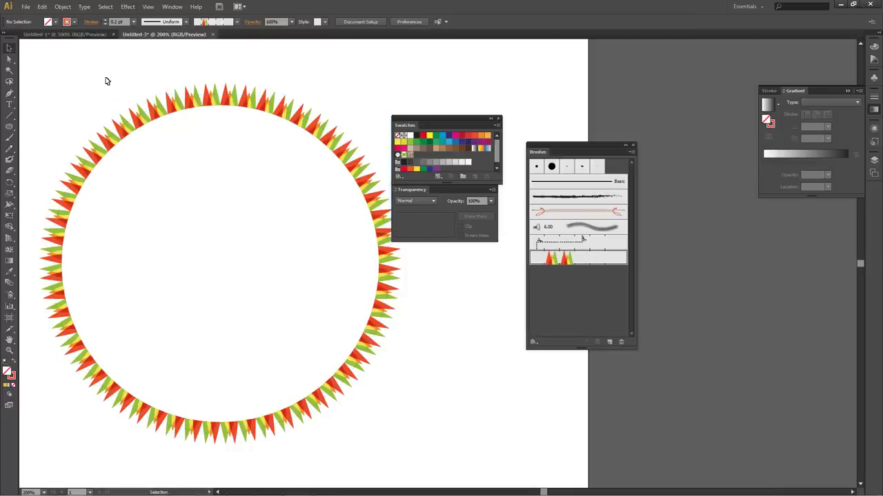